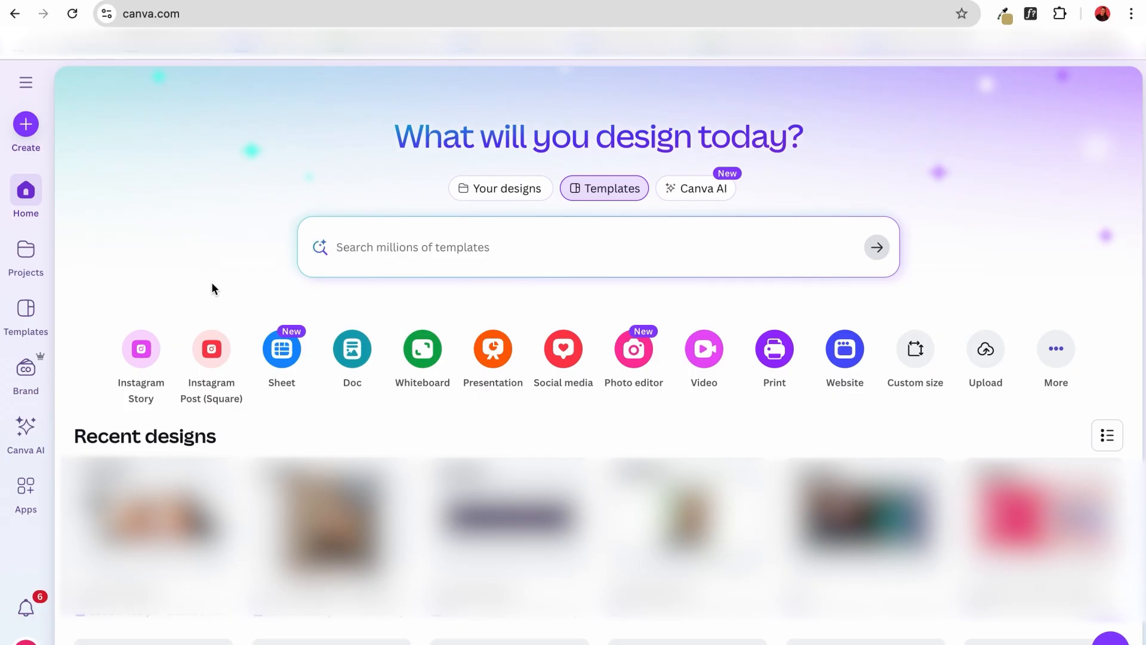
# Create a blank social media design in the Instagram Post (4:5) format, 1080 × 1350 px.
pyautogui.click(27, 200)
pyautogui.scroll(-2, 228, 272)
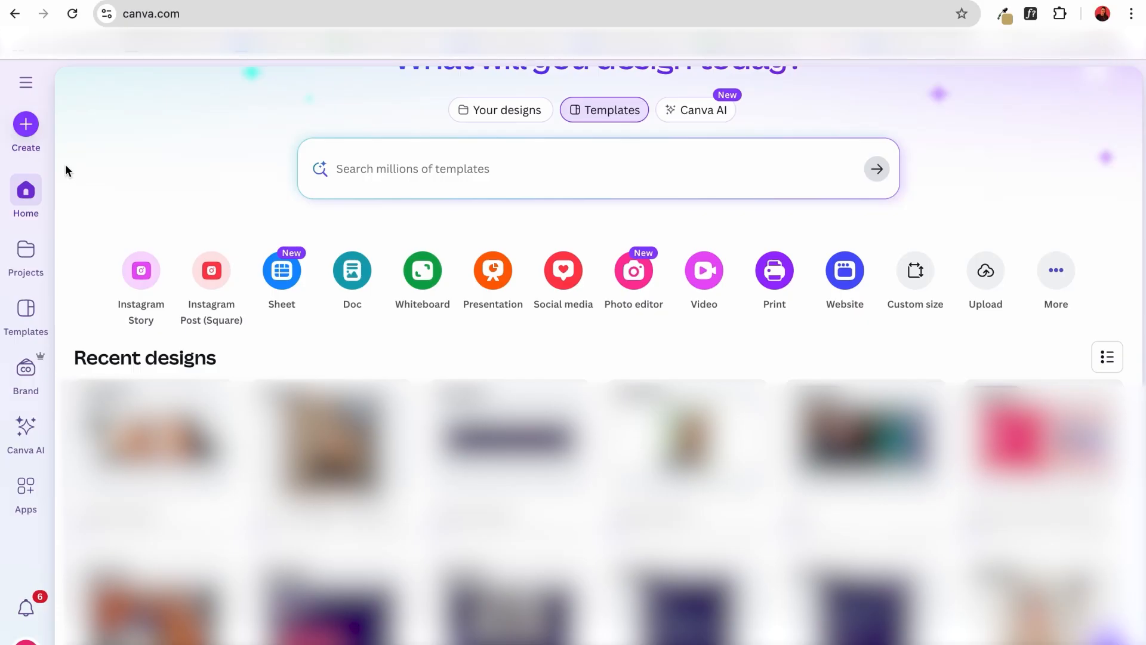
pyautogui.click(26, 126)
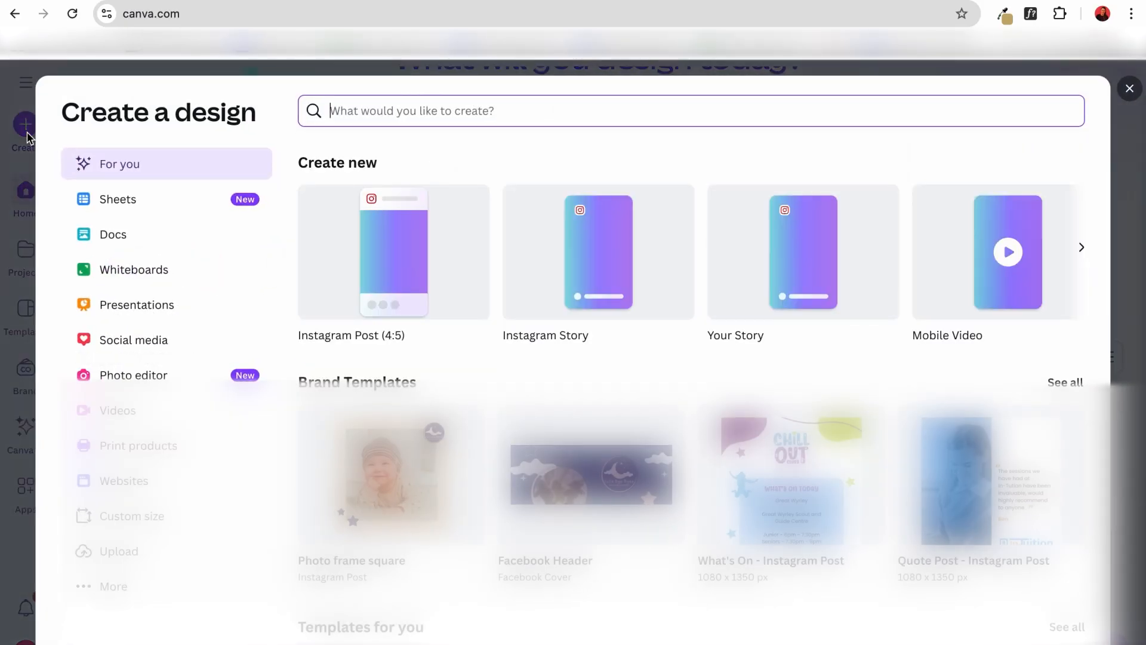
pyautogui.click(139, 342)
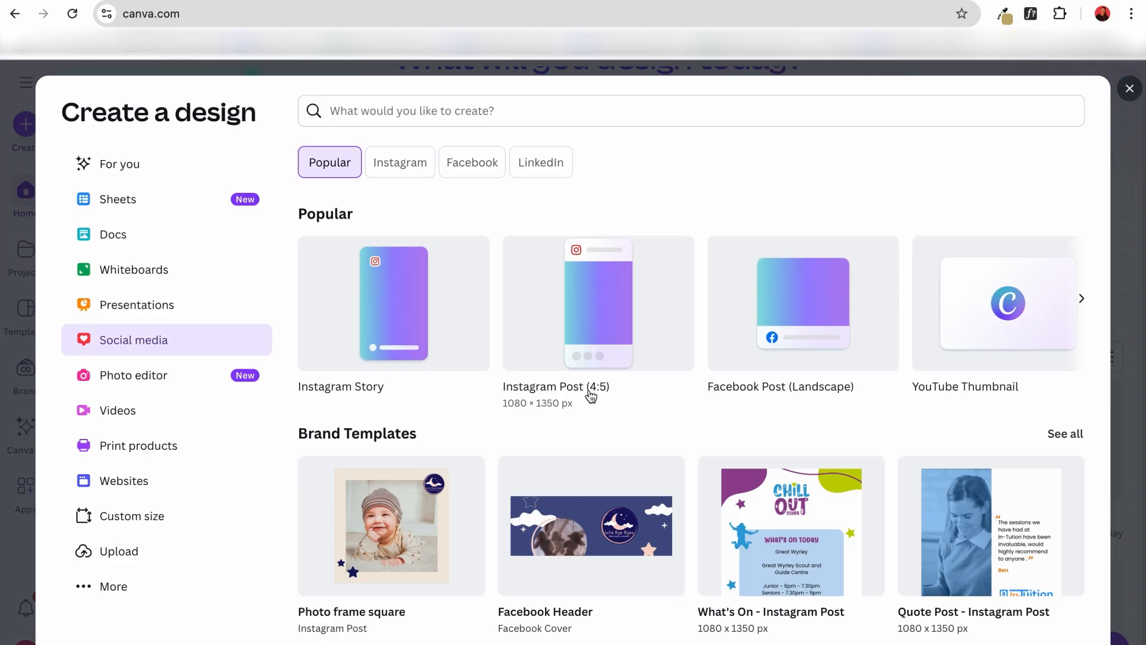
pyautogui.click(616, 332)
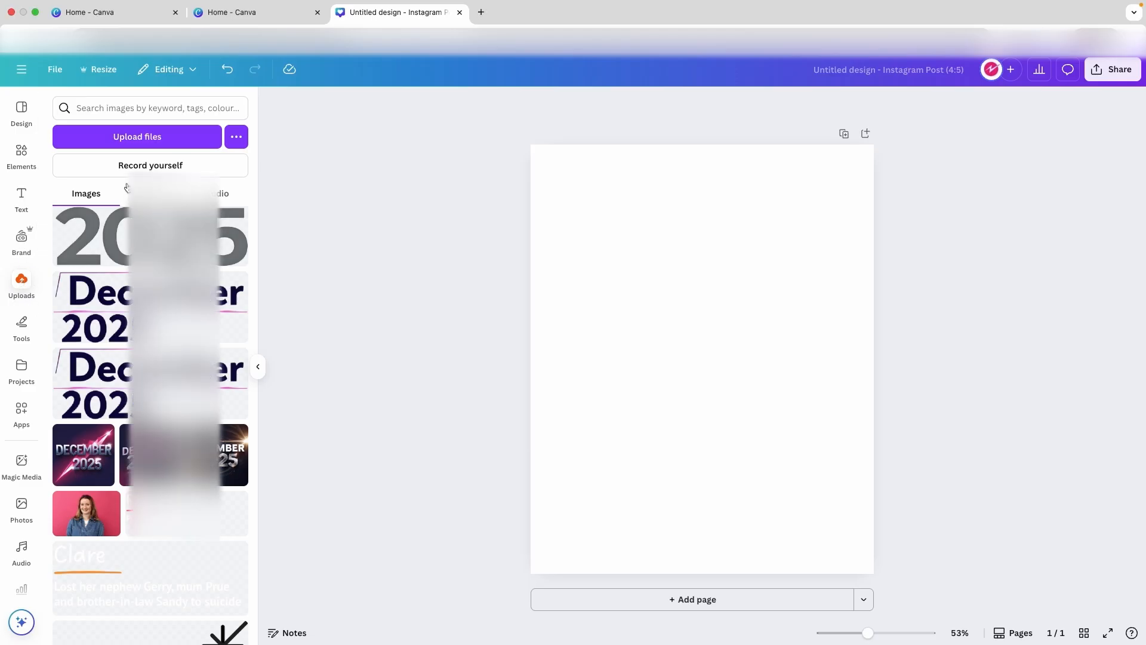
# Upload the image file Jakes Florist Logo 300dpi.png to the design's uploads.
pyautogui.click(138, 140)
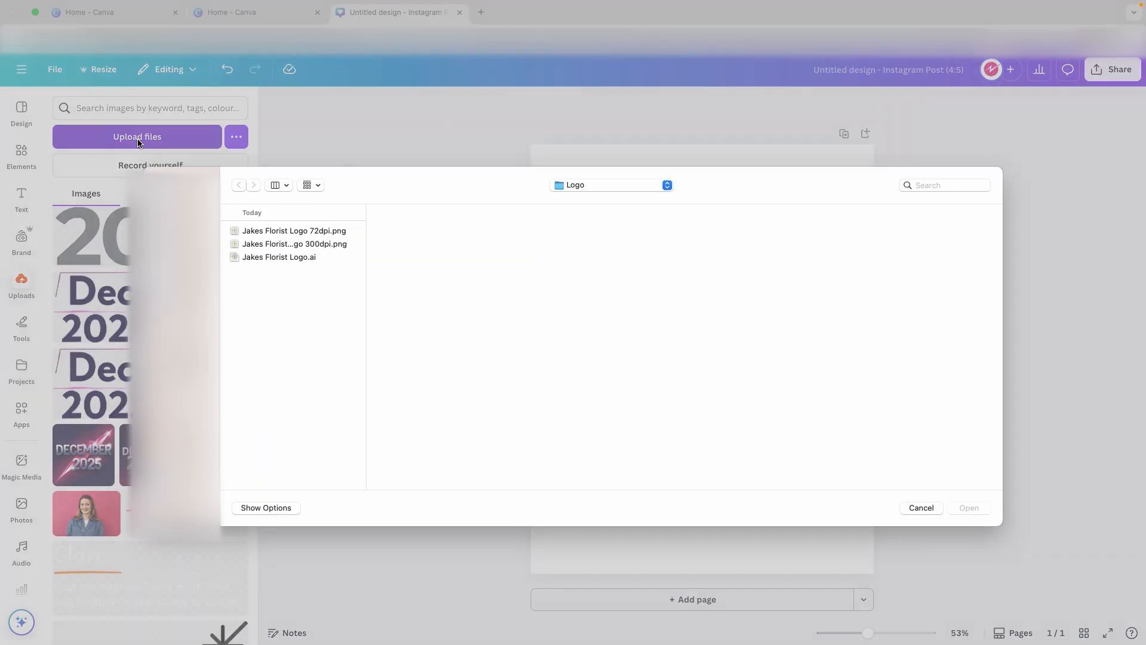
pyautogui.click(306, 245)
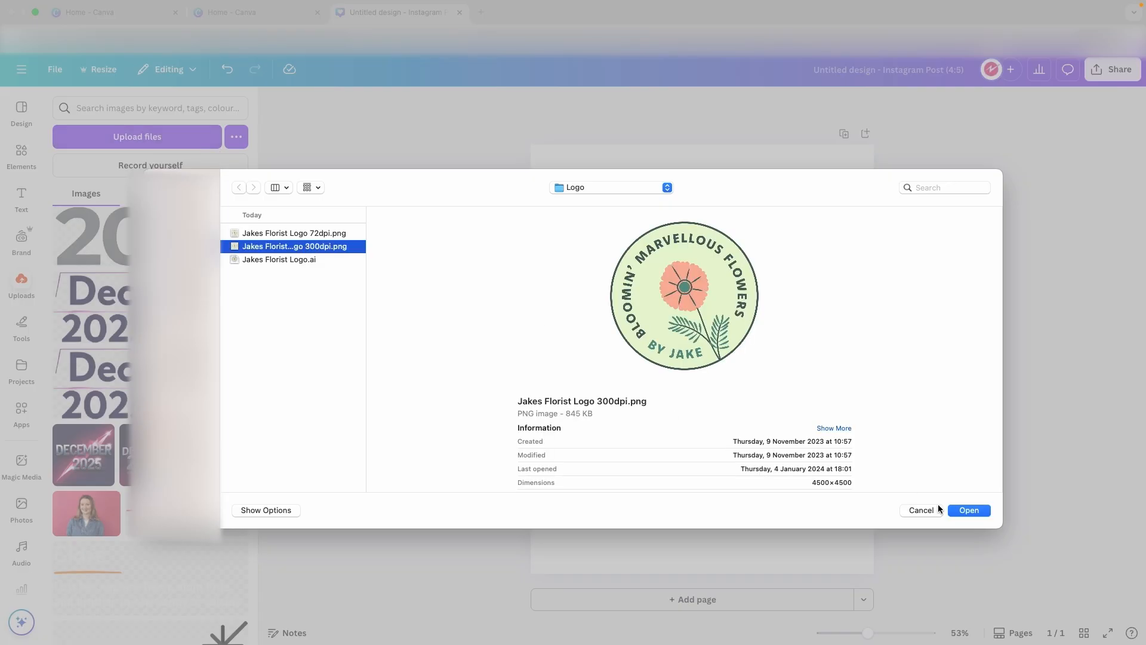
pyautogui.click(969, 511)
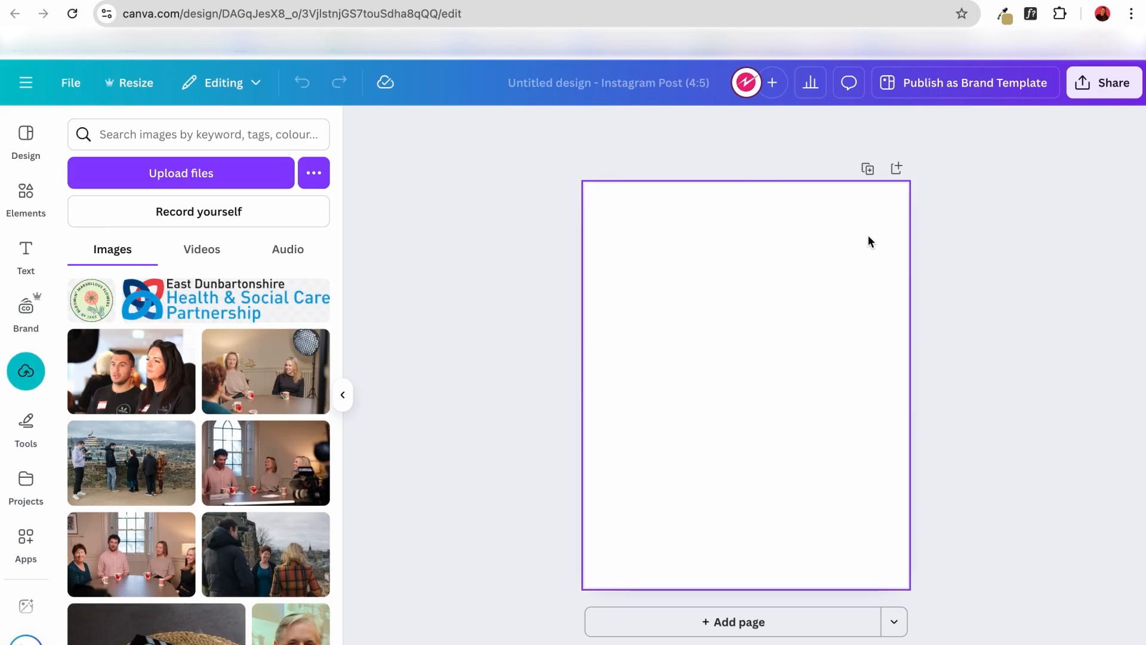
# Add the uploaded florist logo to the blank page, centre it horizontally and vertically, and deselect it.
pyautogui.click(99, 294)
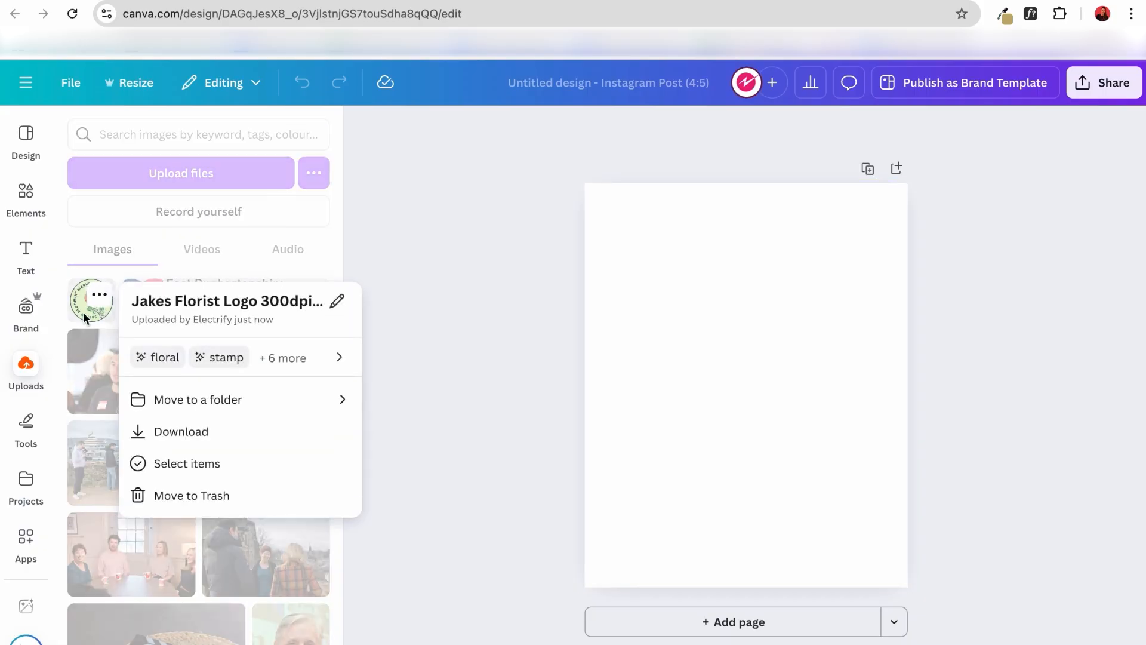
pyautogui.click(85, 318)
pyautogui.click(89, 308)
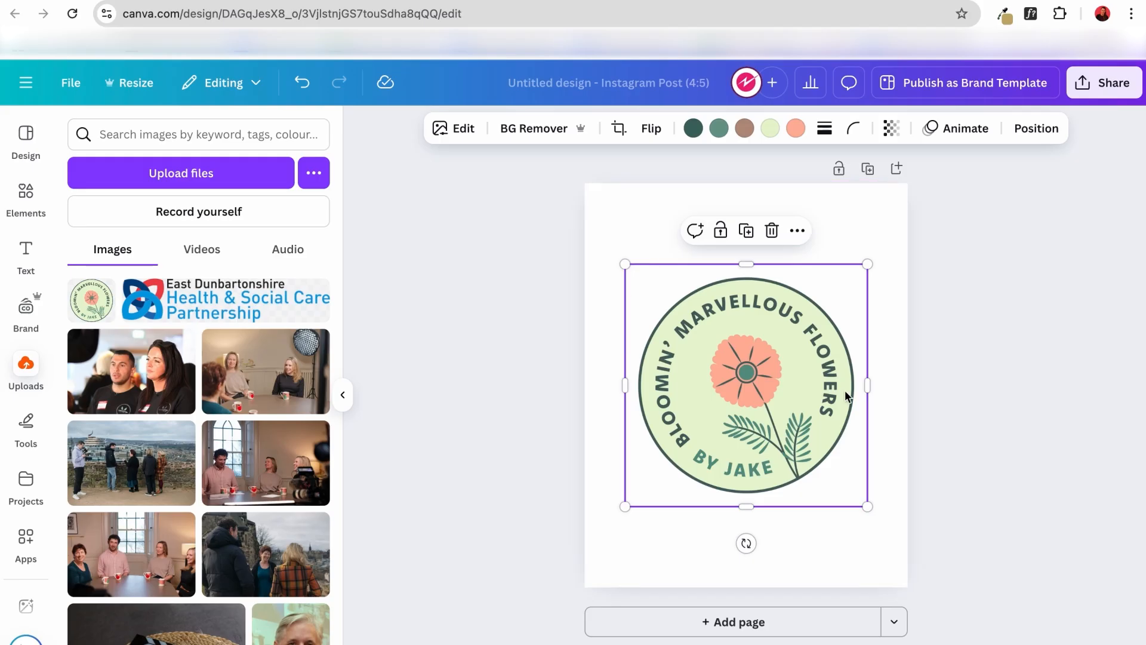
pyautogui.moveTo(799, 418)
pyautogui.mouseDown()
pyautogui.moveTo(865, 352)
pyautogui.moveTo(783, 399)
pyautogui.moveTo(791, 419)
pyautogui.moveTo(792, 382)
pyautogui.moveTo(791, 415)
pyautogui.mouseUp()
pyautogui.click(941, 380)
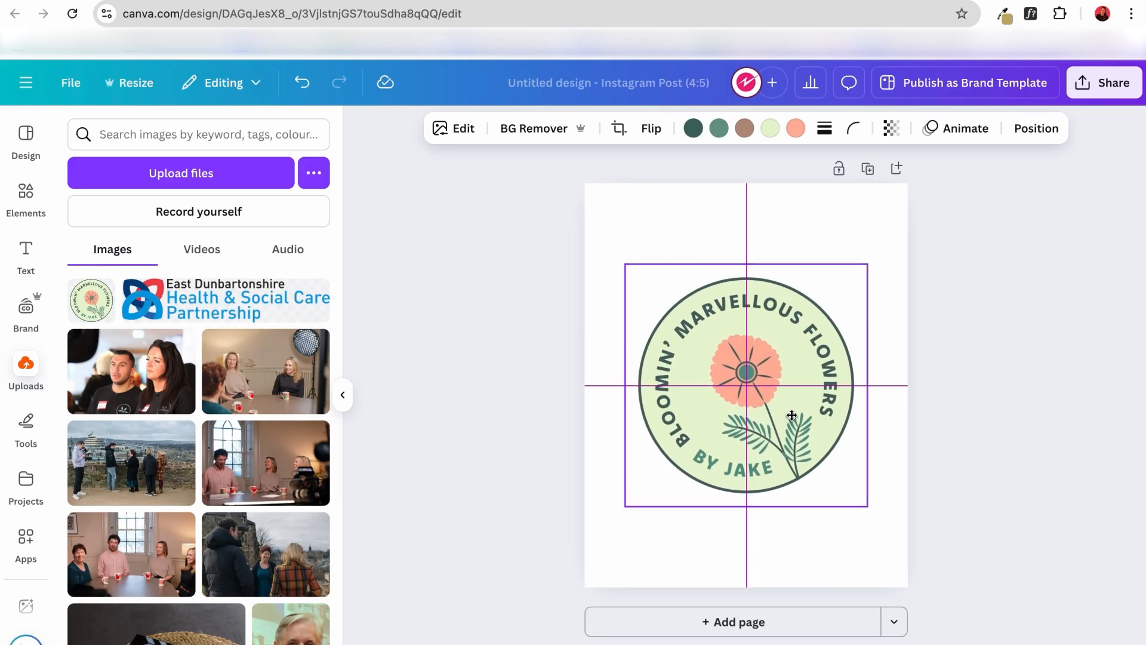
pyautogui.moveTo(797, 408); pyautogui.dragTo(798, 418)
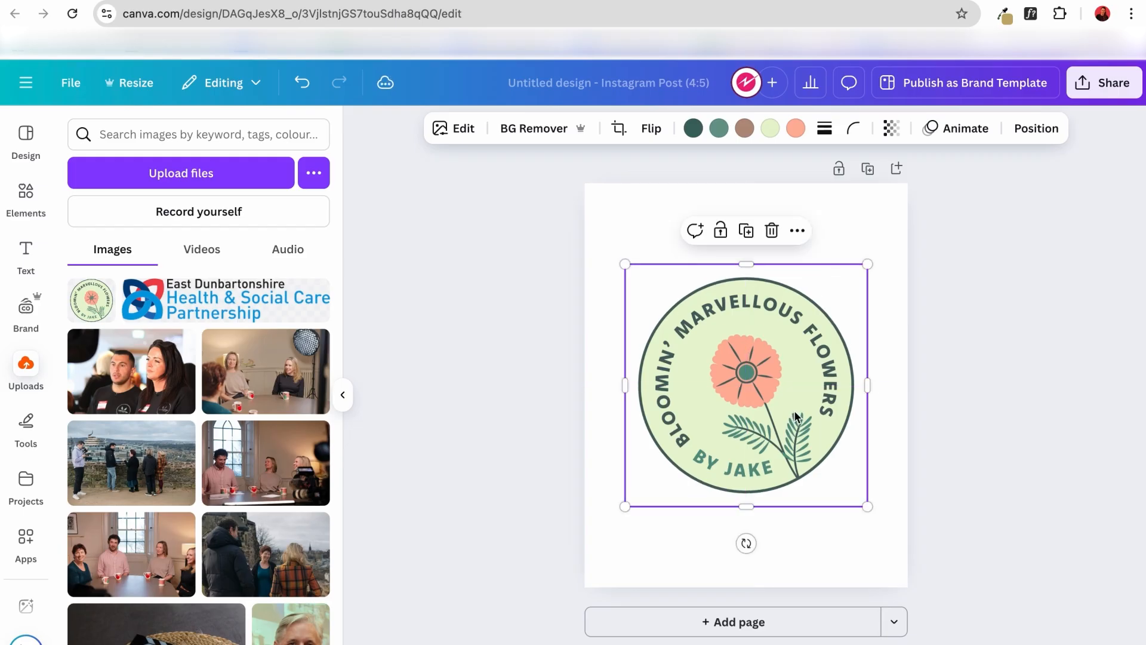
pyautogui.click(898, 397)
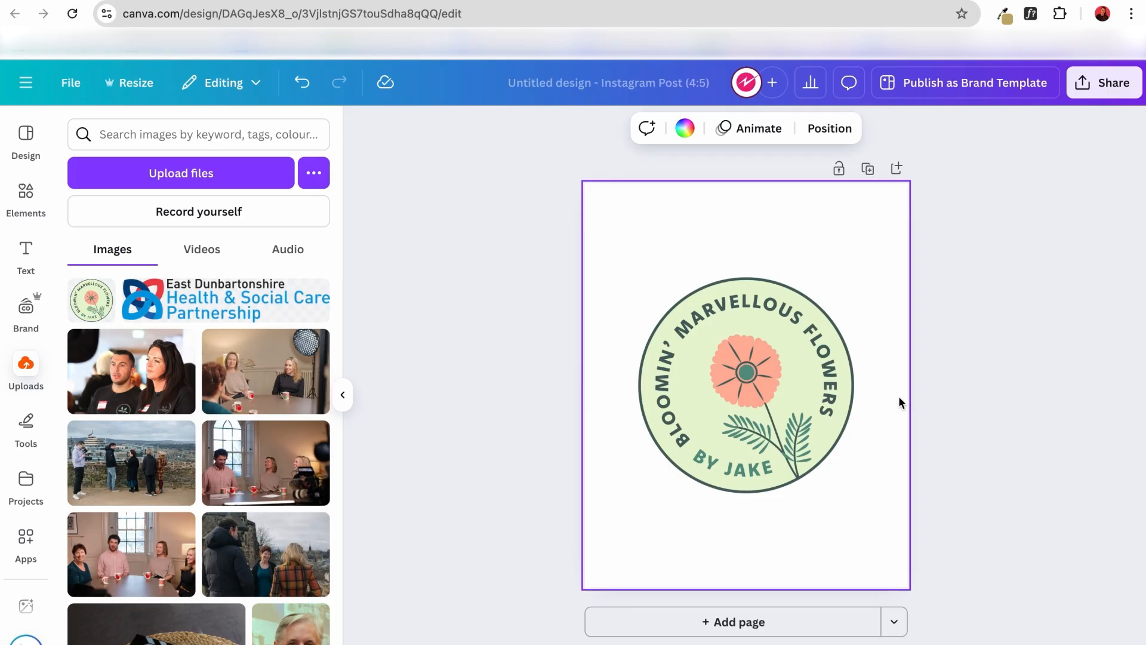
# Browse the elements library's categories, including shapes, graphics, stickers, photos, frames, grids, videos and audio.
pyautogui.click(32, 206)
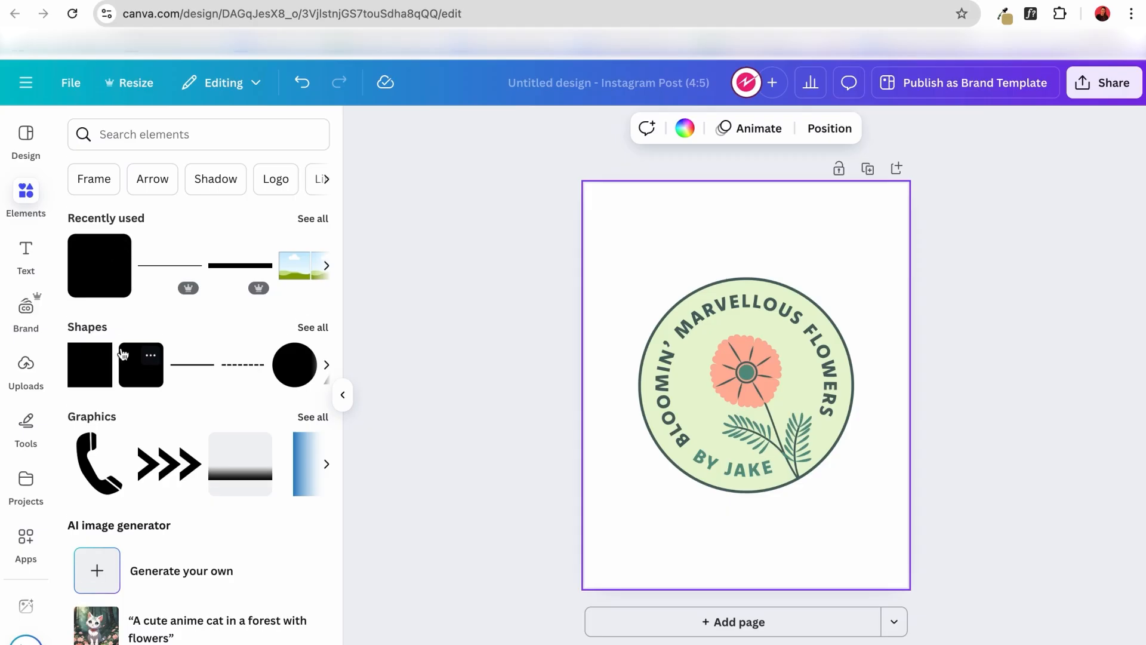
pyautogui.scroll(-1, 110, 302)
pyautogui.scroll(-5, 120, 391)
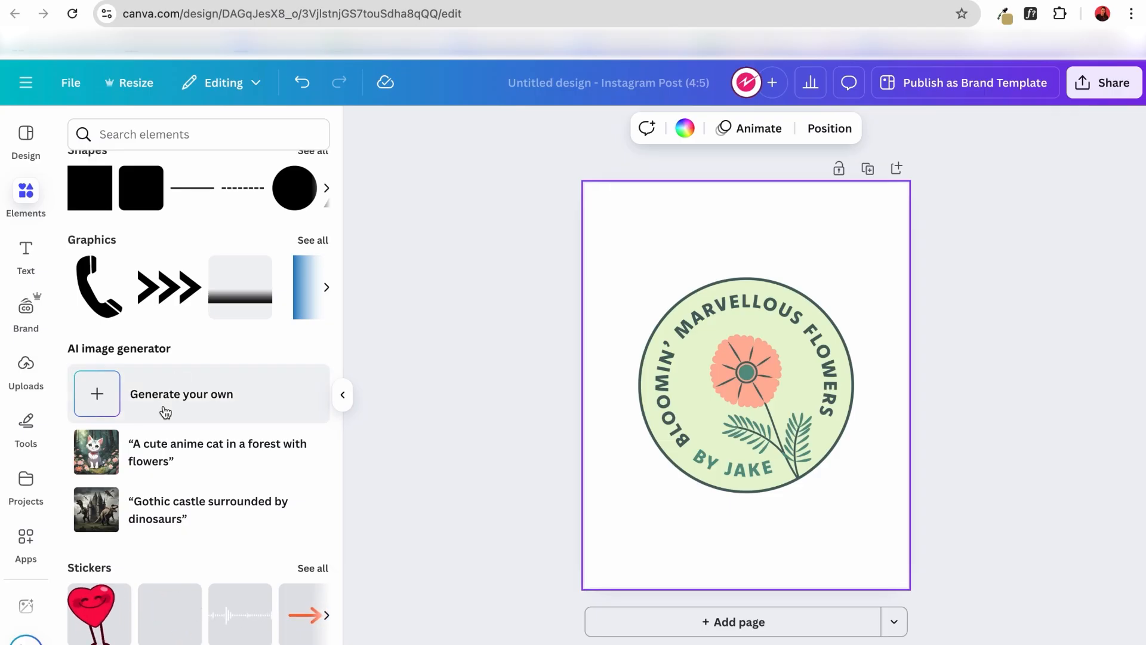
pyautogui.scroll(-4, 165, 412)
pyautogui.scroll(-6, 165, 412)
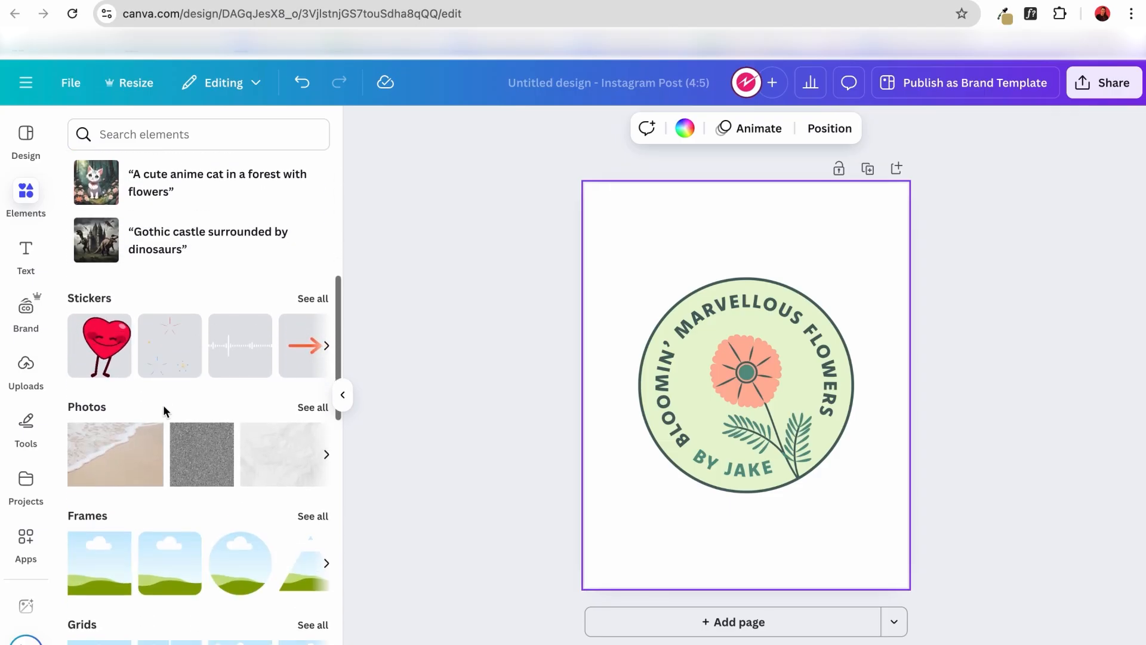
pyautogui.scroll(-12, 128, 481)
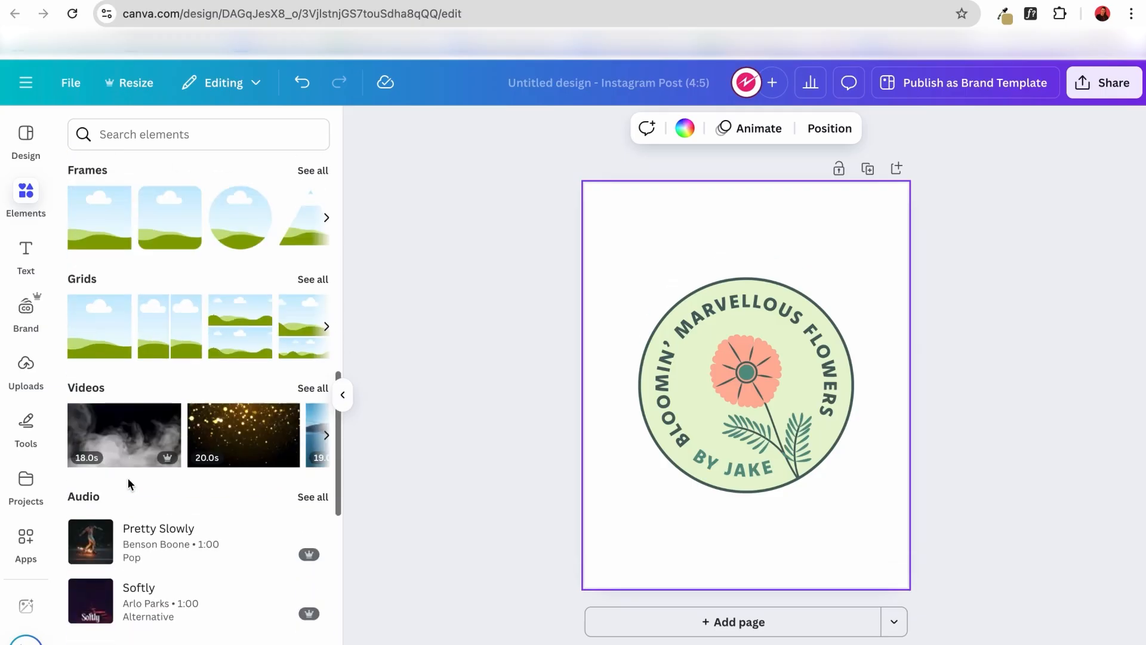
pyautogui.scroll(-6, 127, 511)
pyautogui.scroll(6, 127, 511)
pyautogui.scroll(11, 125, 508)
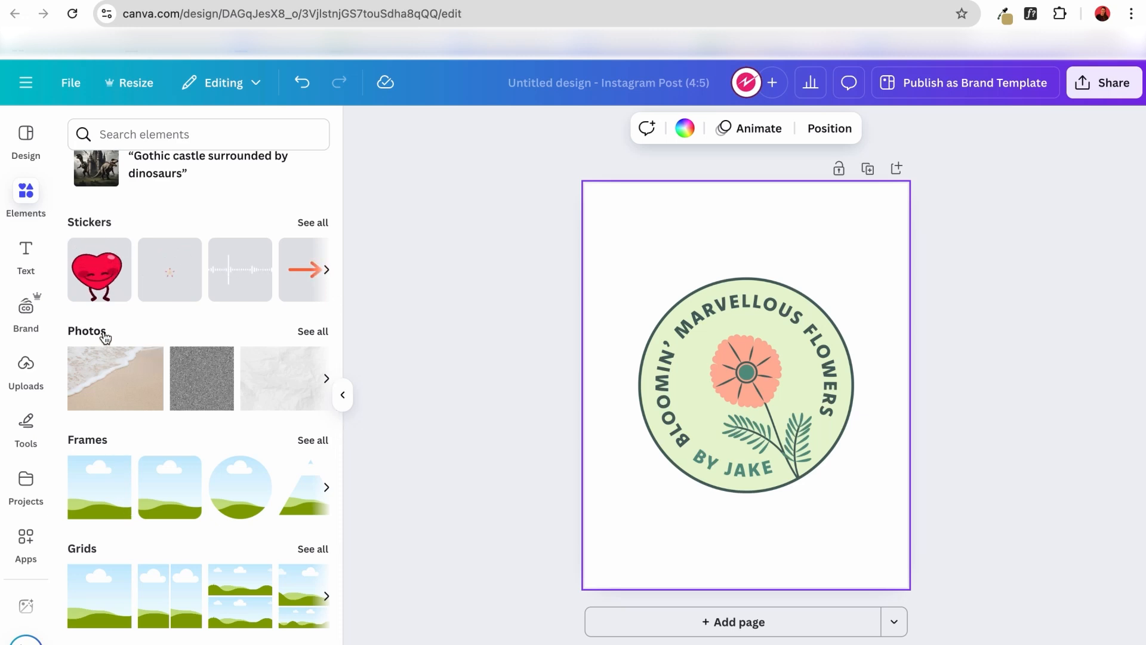
pyautogui.scroll(8, 97, 366)
pyautogui.scroll(2, 98, 365)
# Search the elements library for "flower background".
pyautogui.click(154, 135)
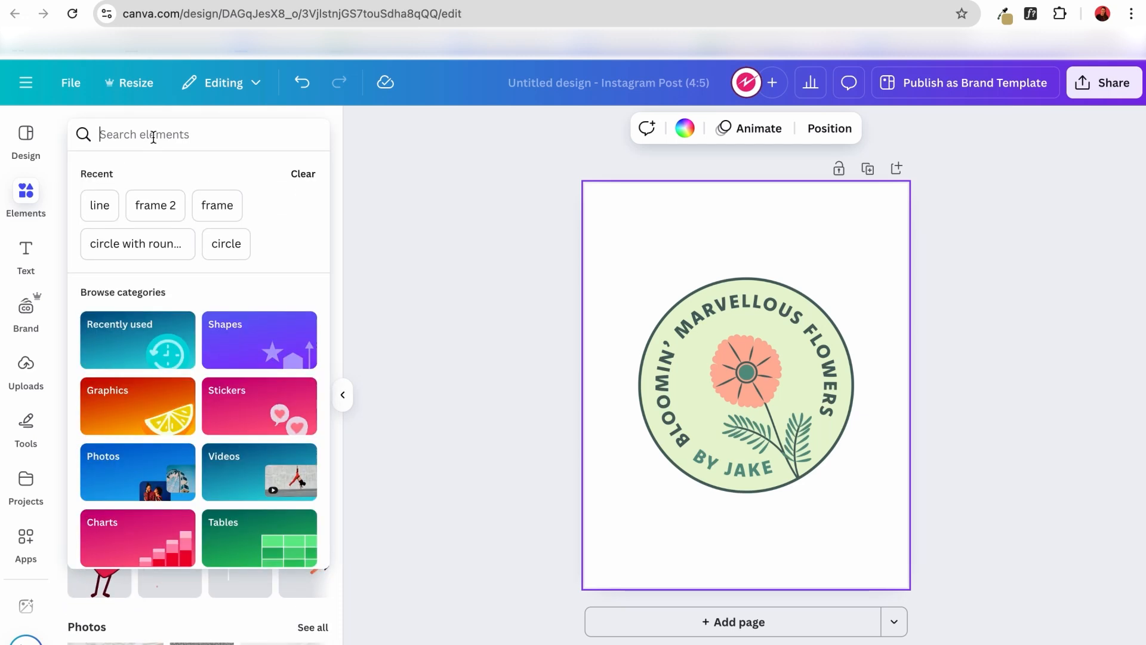
pyautogui.write('flower backg')
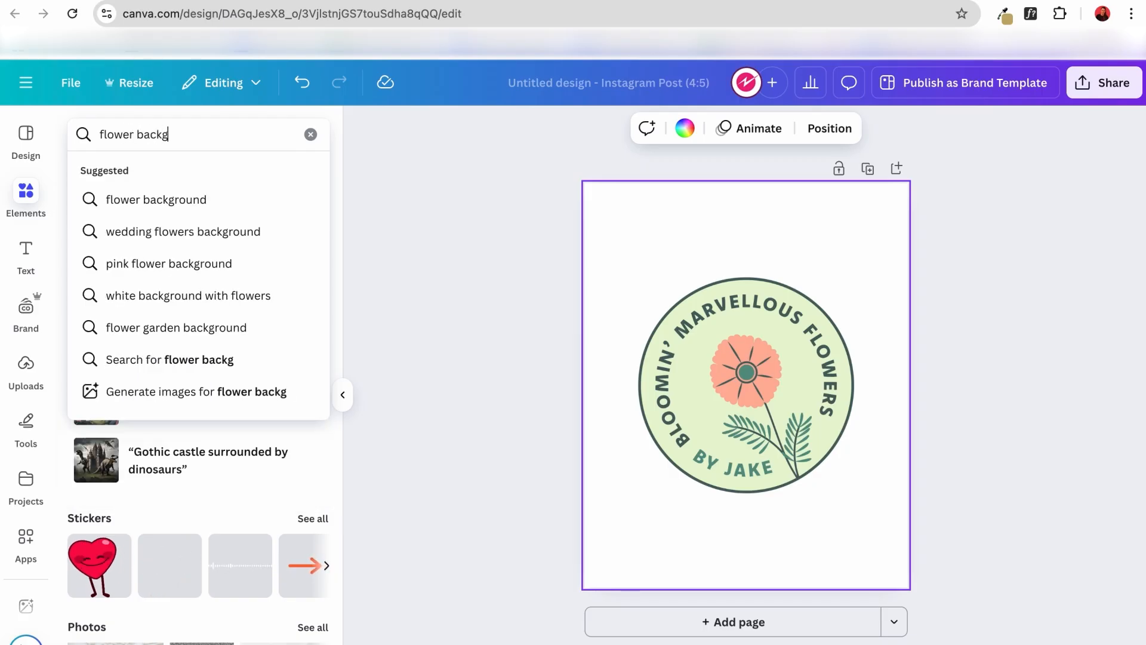
pyautogui.write('round')
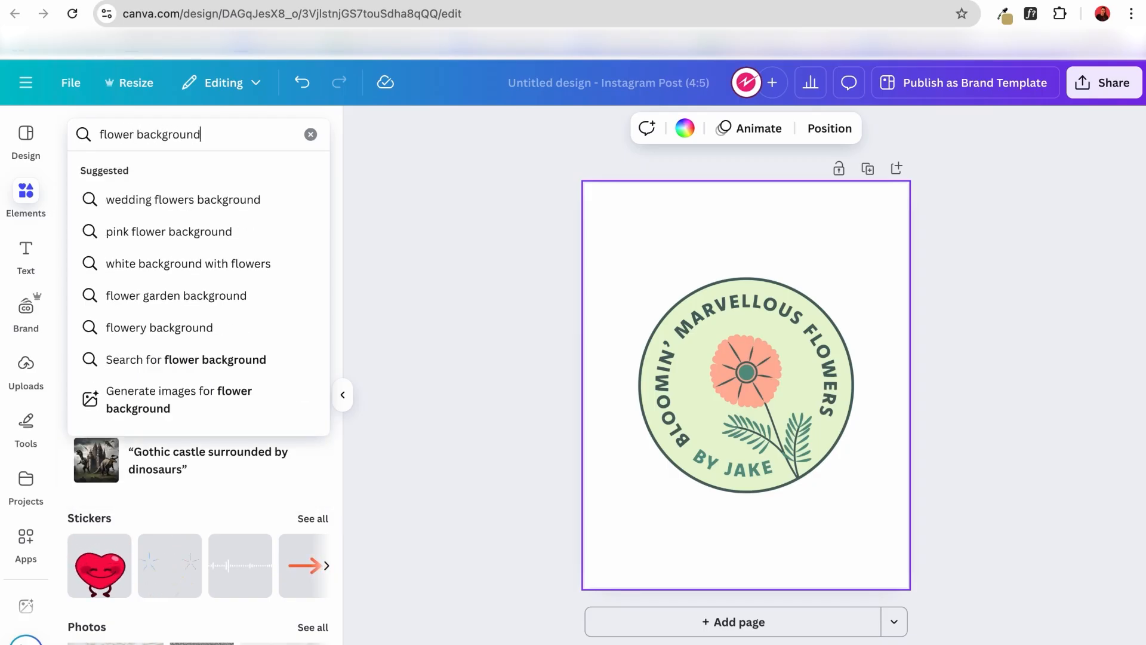
pyautogui.press('Return')
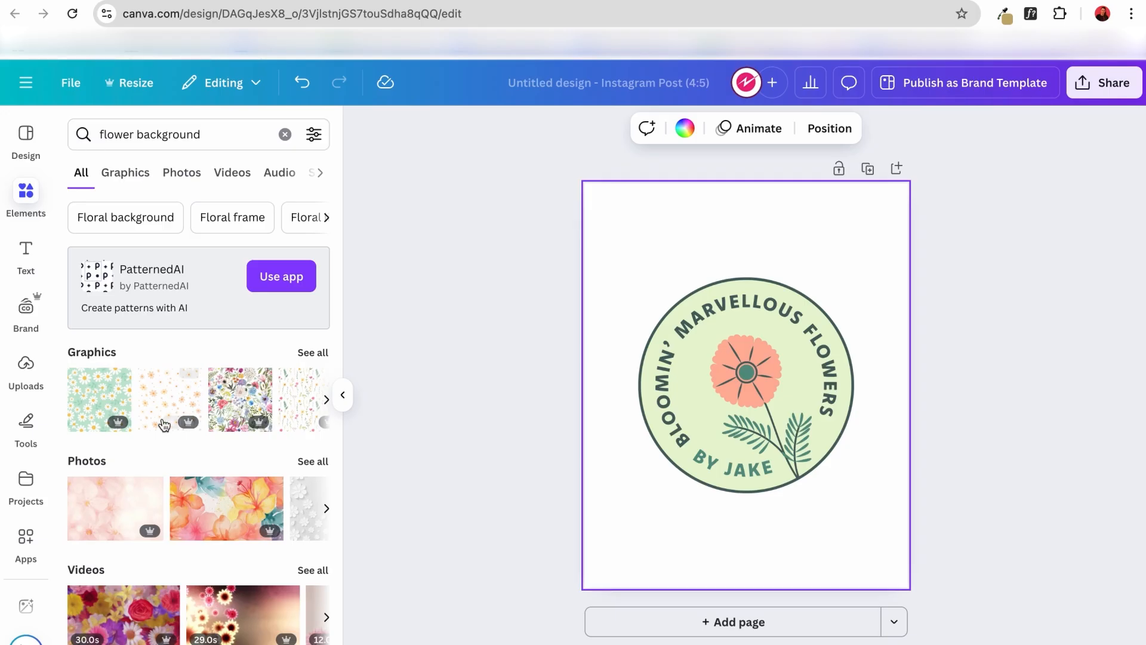
# Restrict the results to photos and add the free photo of densely packed pink, white, orange and yellow flowers to the page.
pyautogui.scroll(-1, 161, 429)
pyautogui.click(94, 441)
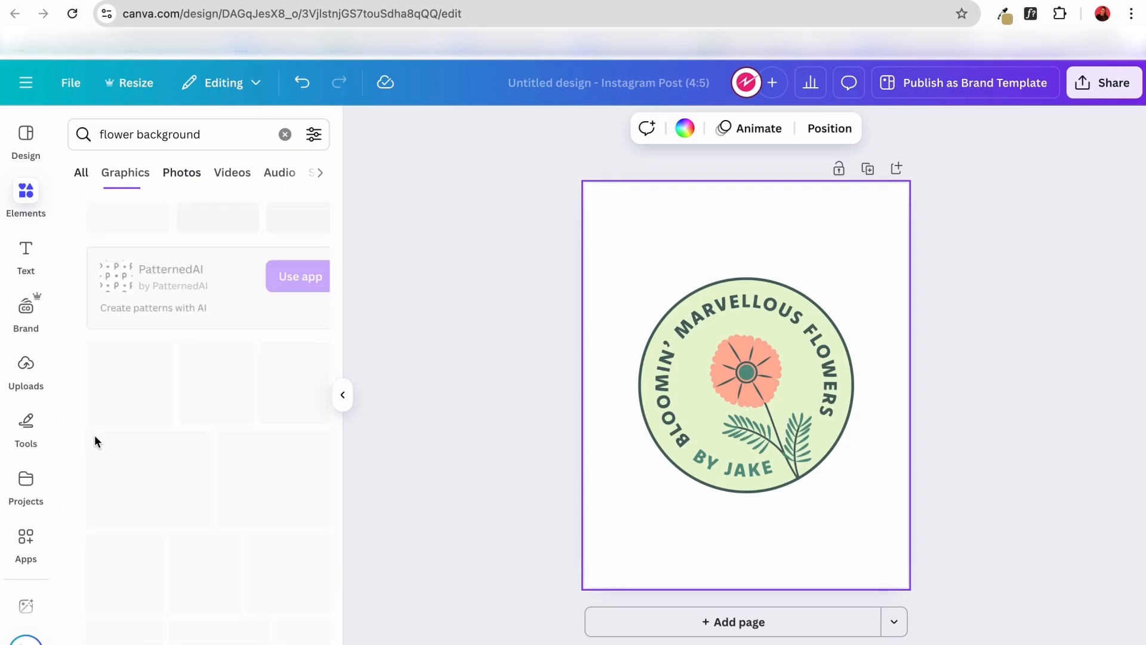
pyautogui.scroll(-4, 179, 433)
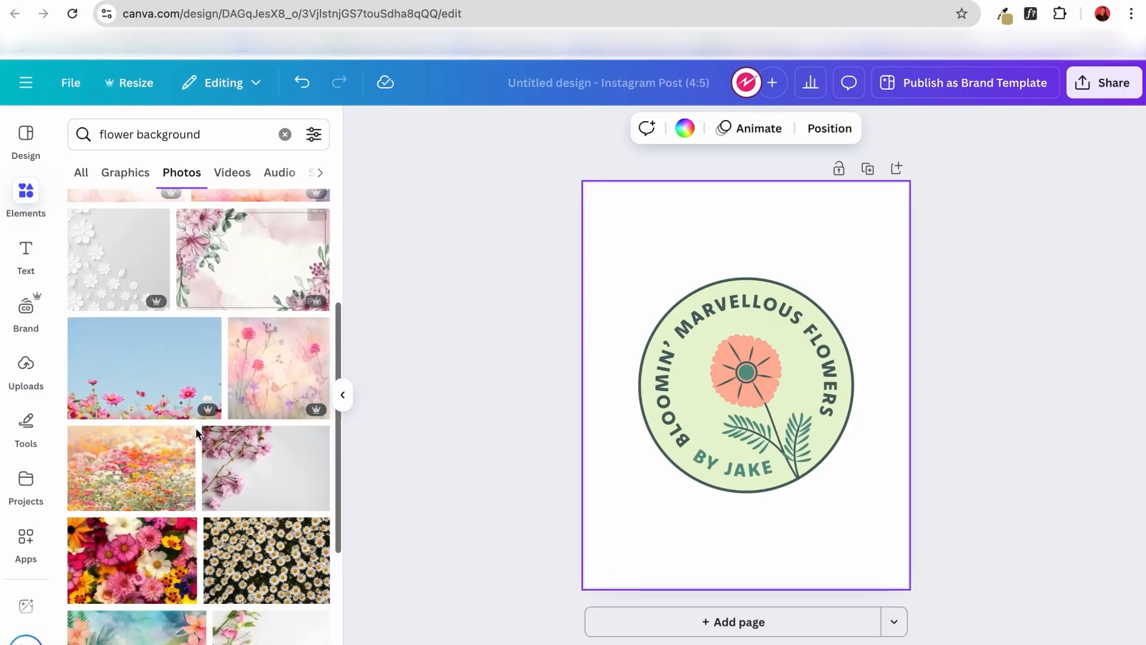
pyautogui.scroll(-1, 195, 428)
pyautogui.scroll(1, 195, 427)
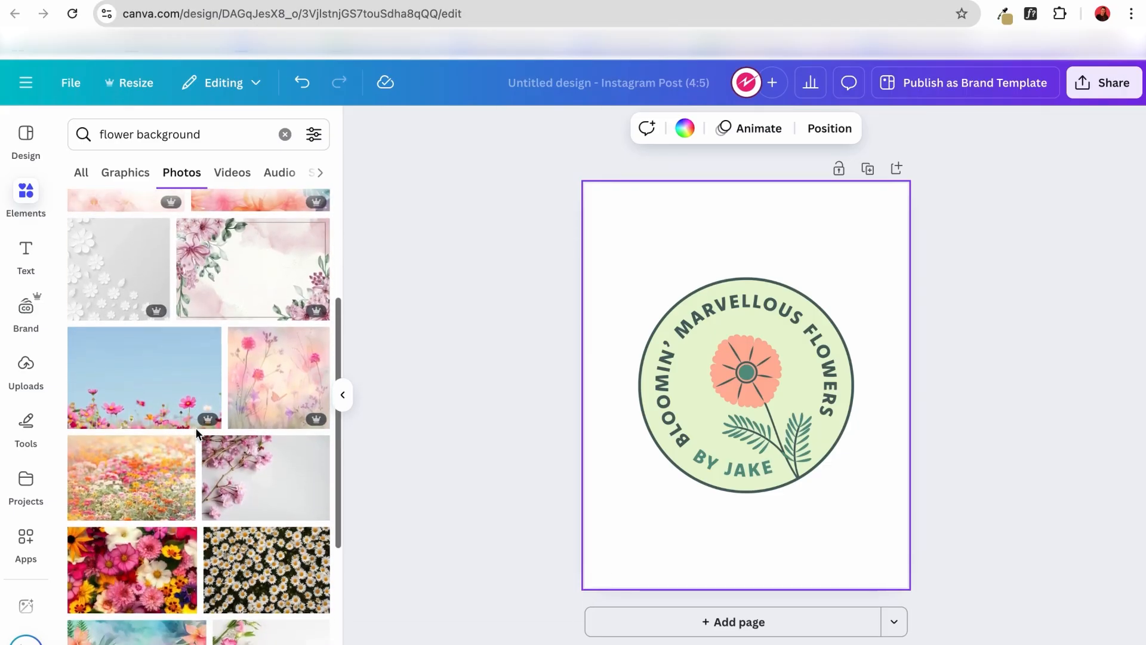
pyautogui.moveTo(157, 313)
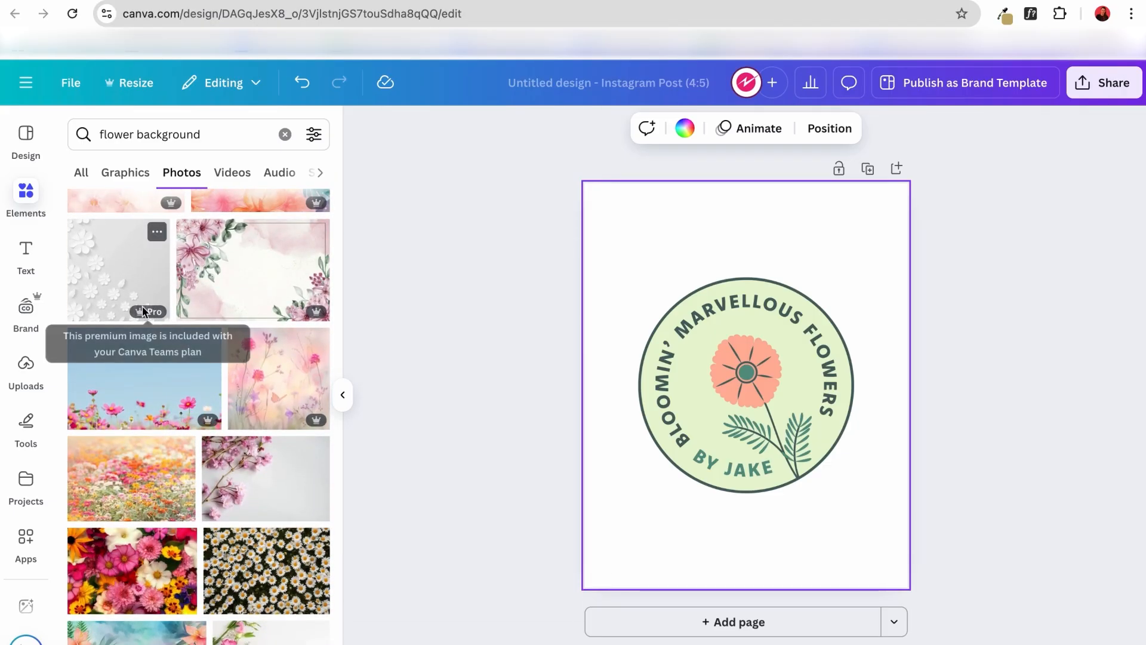
pyautogui.moveTo(204, 419)
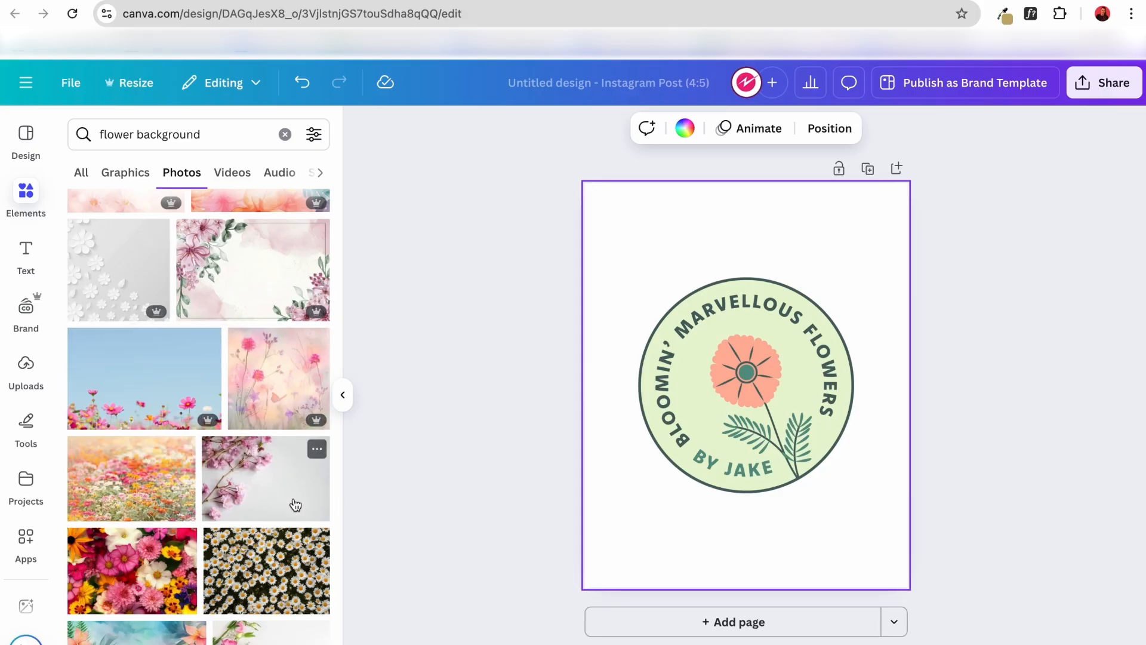
pyautogui.scroll(-2, 293, 500)
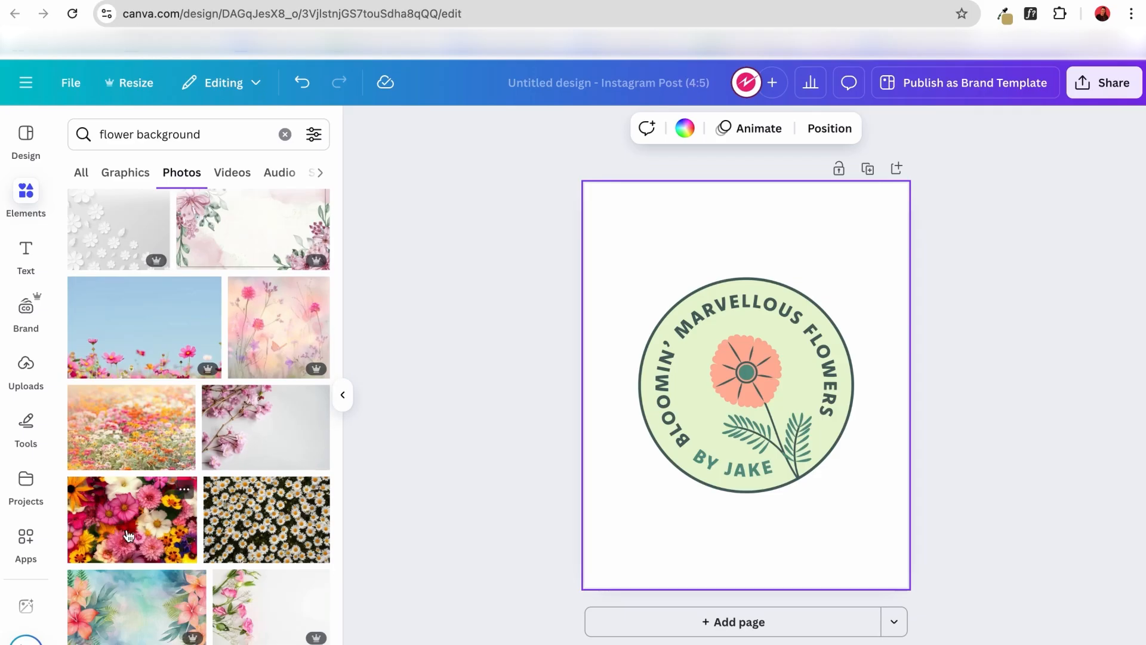
pyautogui.scroll(-1, 128, 536)
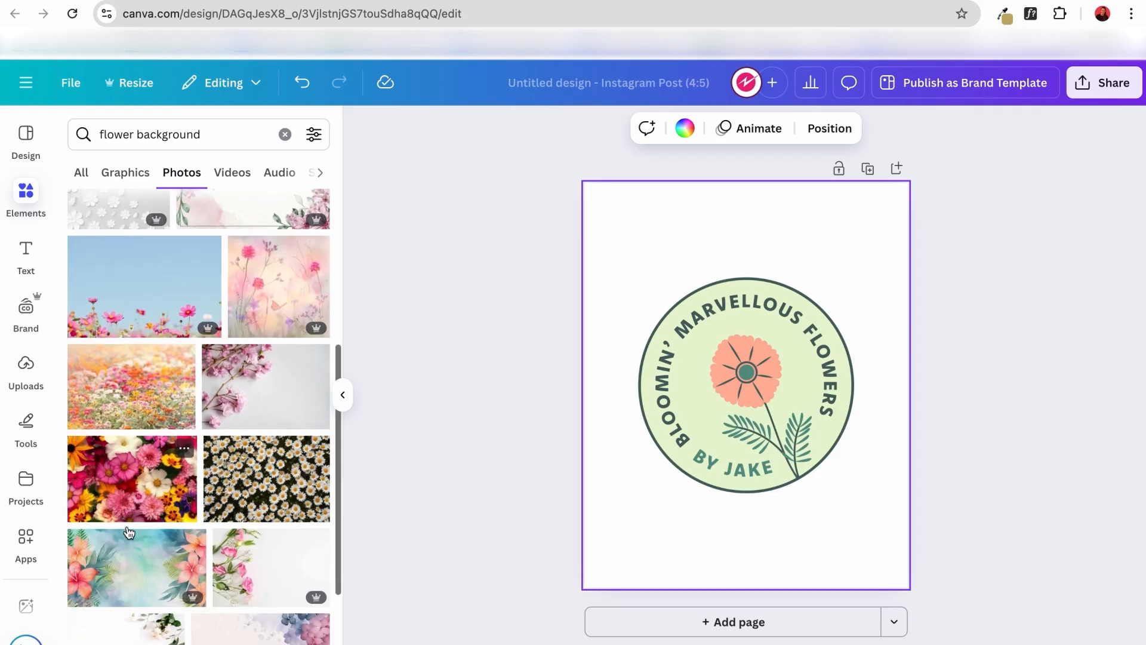
pyautogui.click(136, 497)
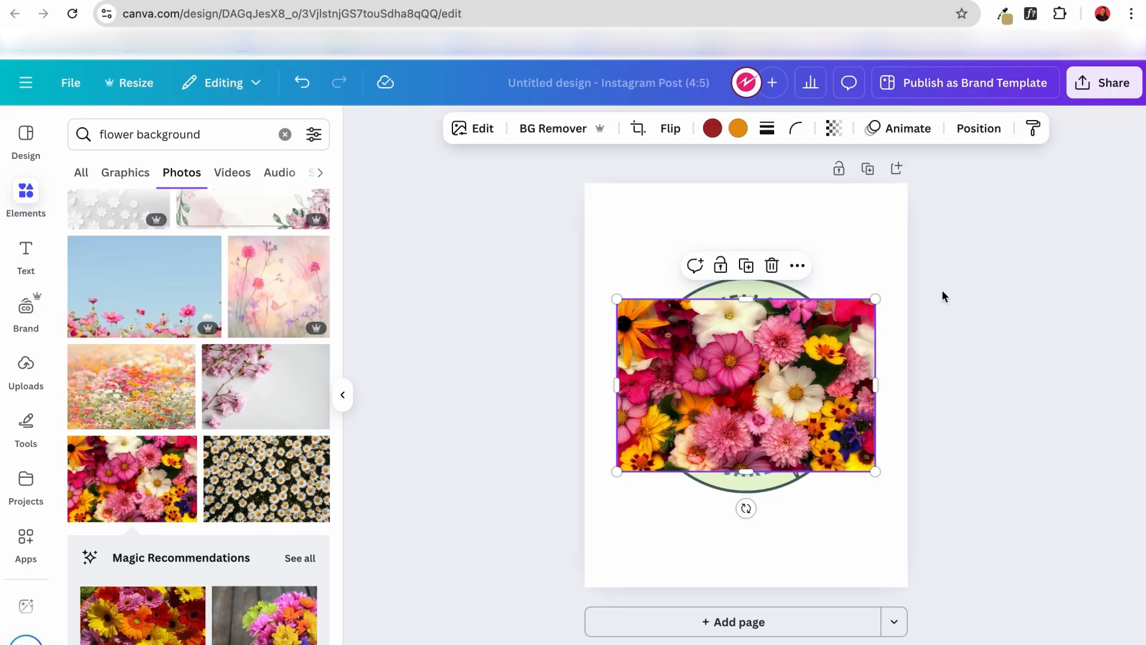
# Set the flower photo as the page background behind the logo, and leave it deselected.
pyautogui.click(901, 258)
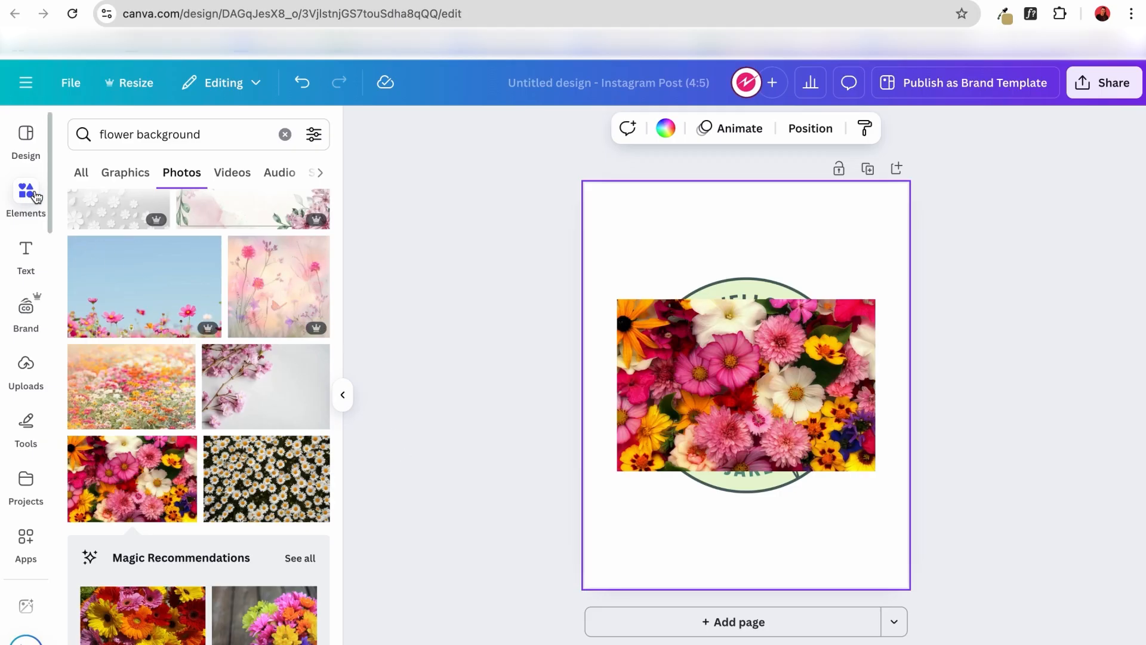
pyautogui.click(710, 372)
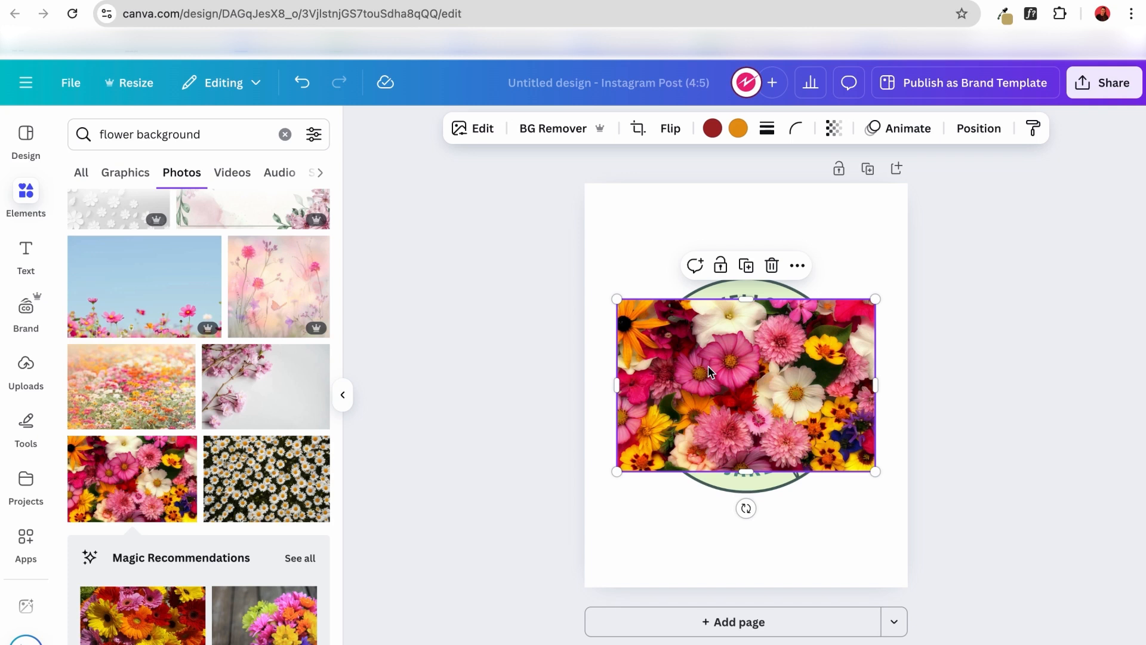
pyautogui.rightClick(709, 372)
pyautogui.moveTo(747, 367)
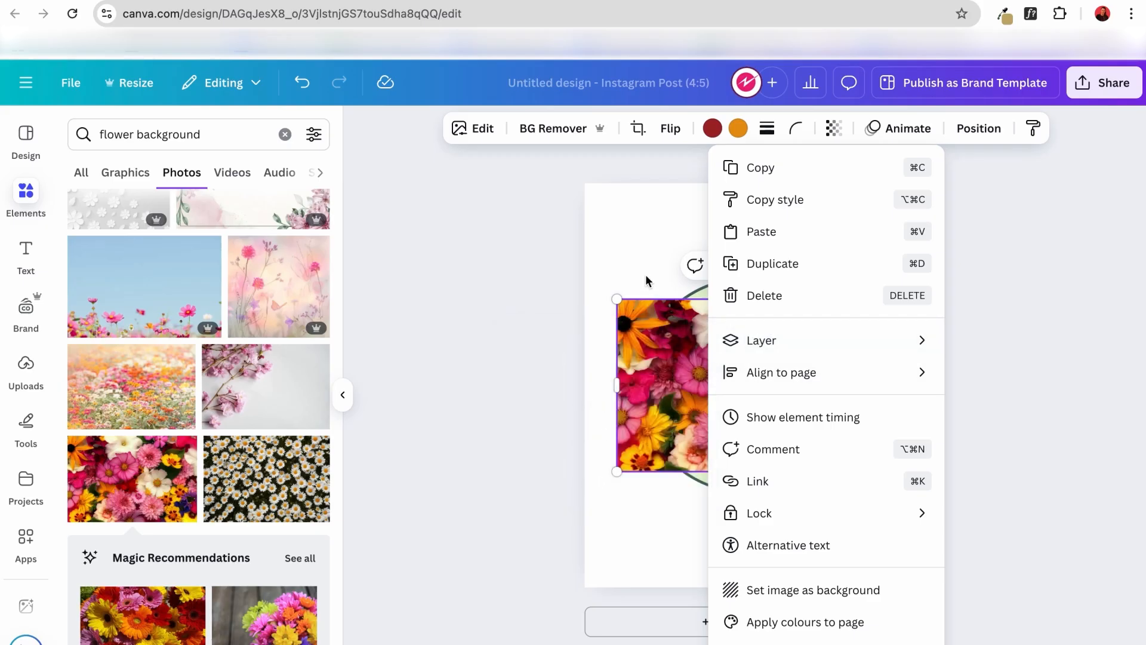
pyautogui.click(647, 313)
pyautogui.rightClick(648, 377)
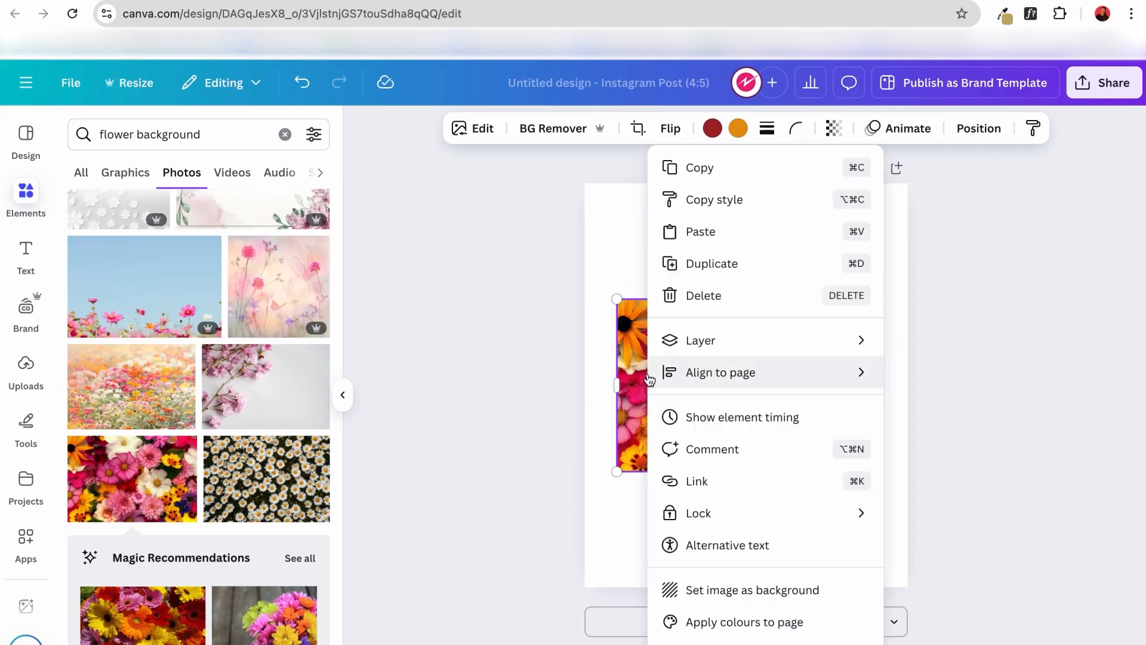
pyautogui.moveTo(650, 379)
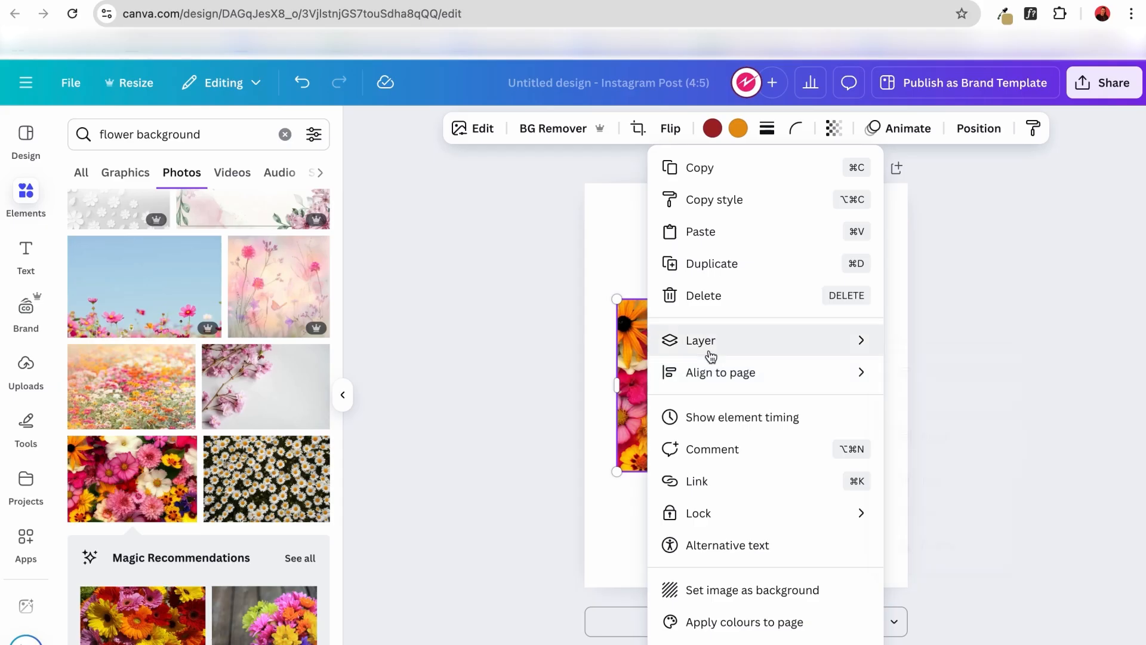
pyautogui.moveTo(710, 356)
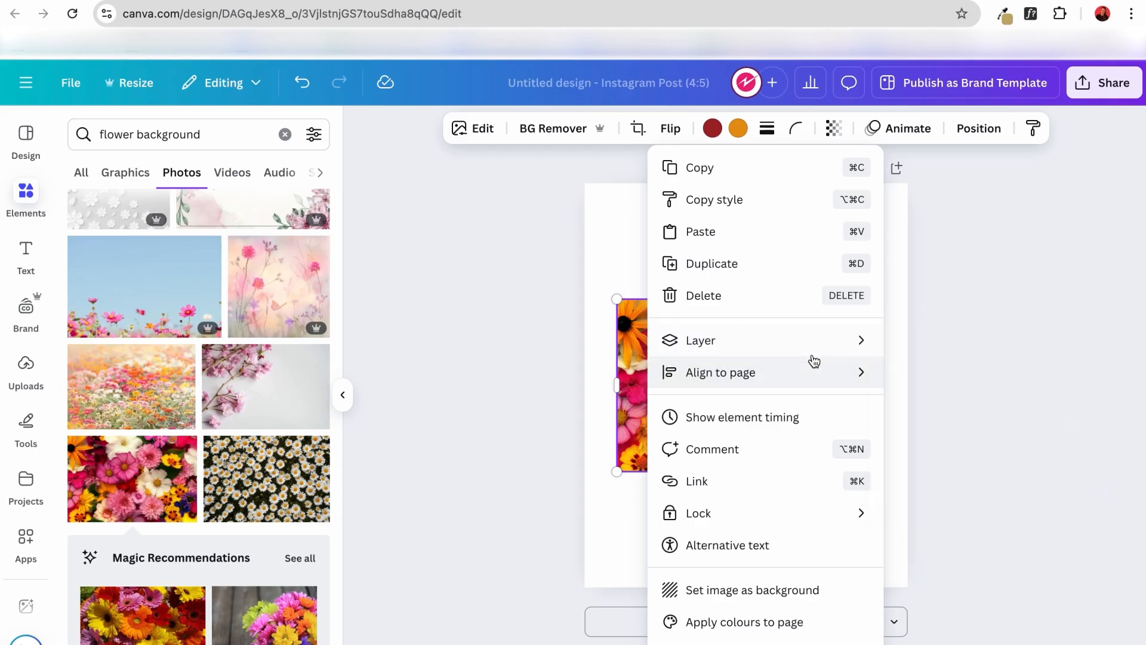
pyautogui.click(731, 592)
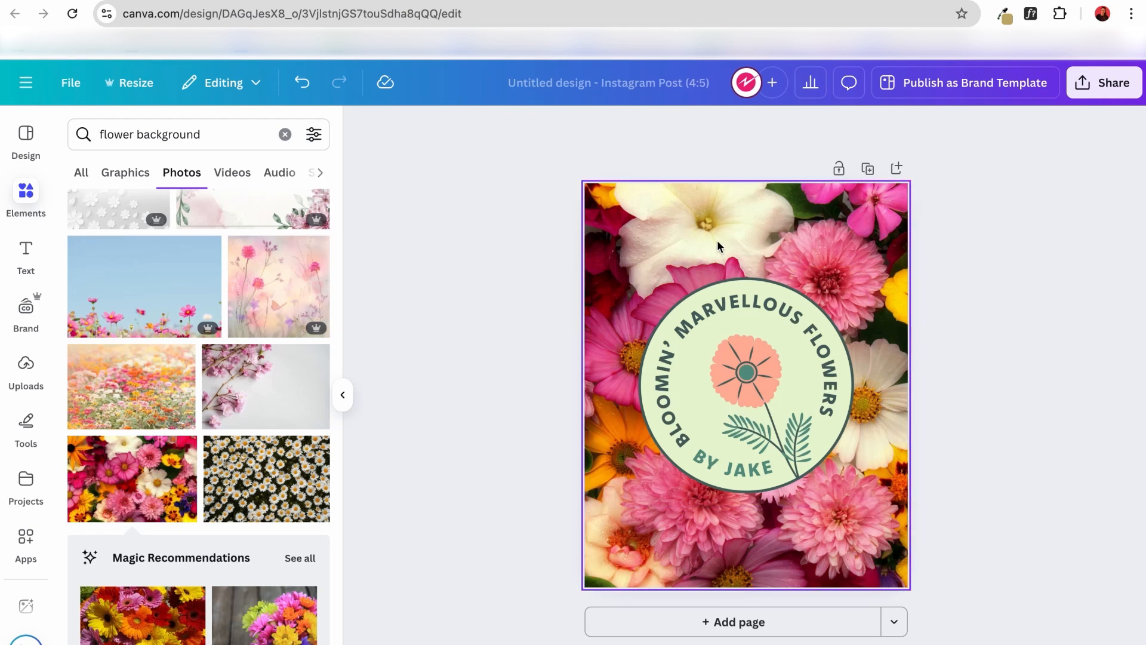
pyautogui.click(851, 245)
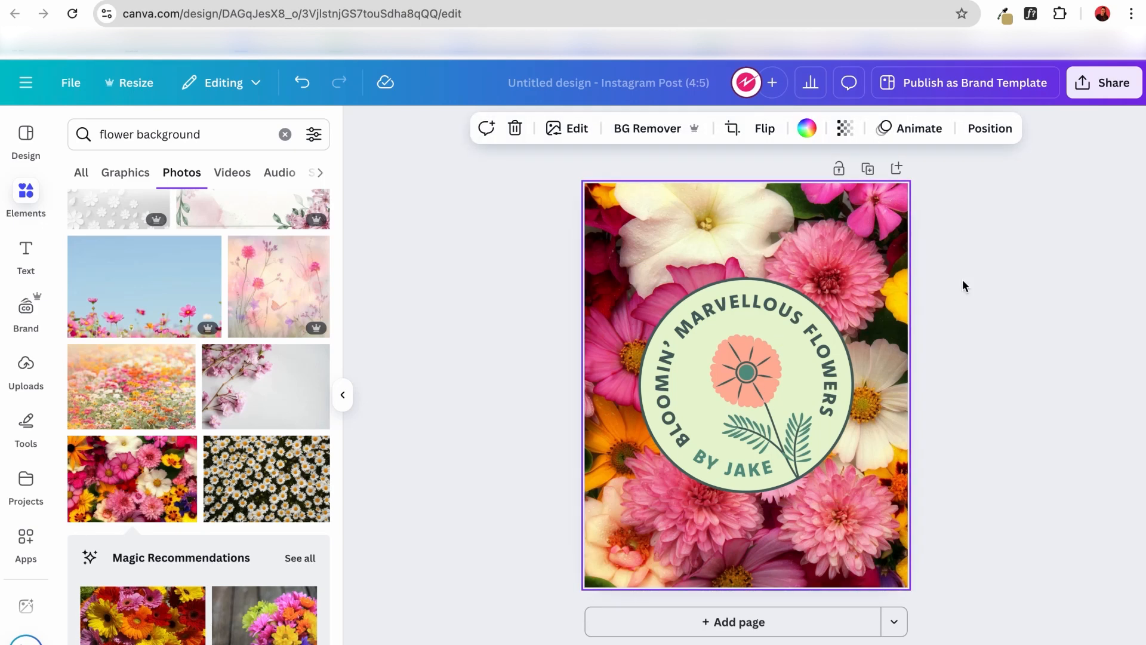
pyautogui.click(1016, 392)
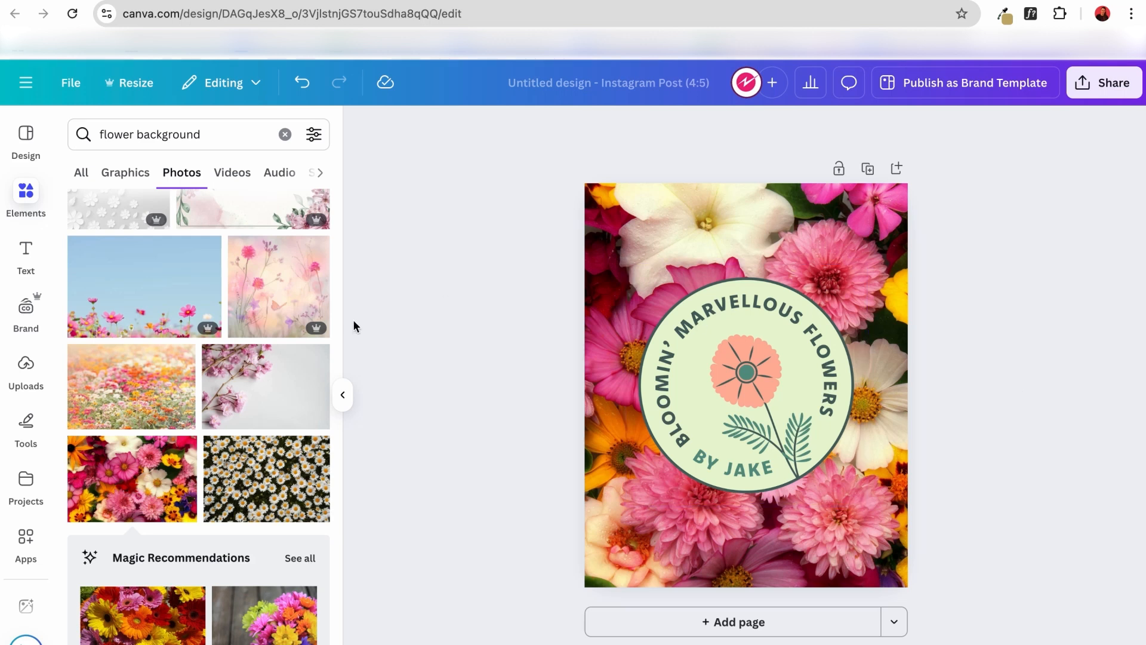
# Clear the elements search for "flower background", show the full collection of shapes and add a plain square to the page.
pyautogui.click(25, 153)
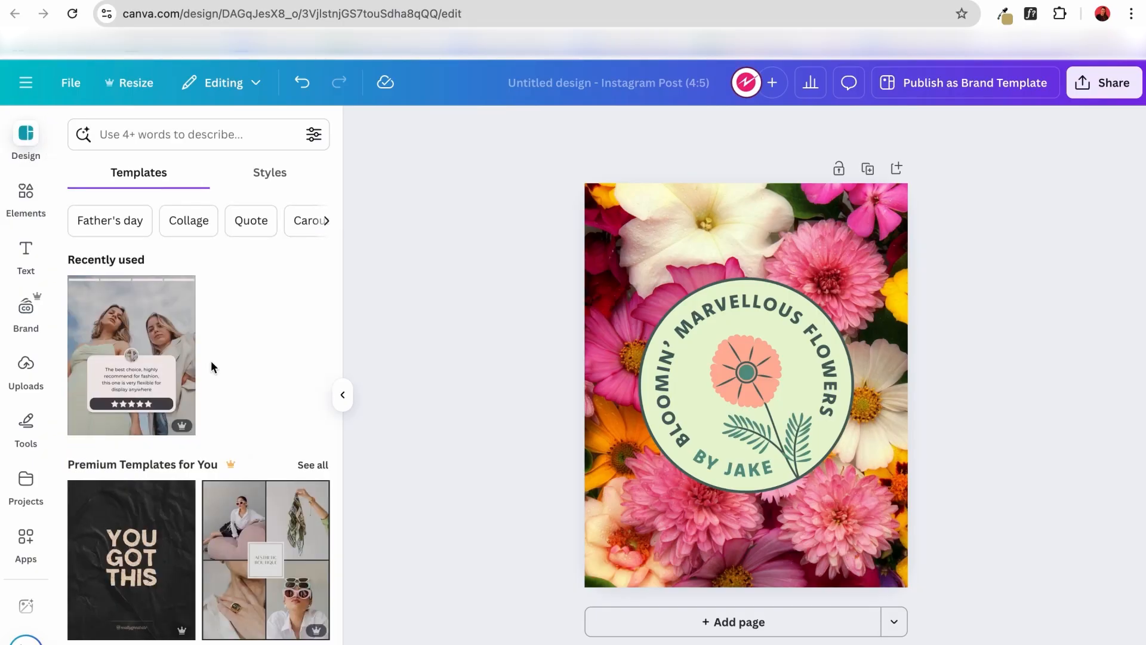
pyautogui.scroll(-3, 210, 360)
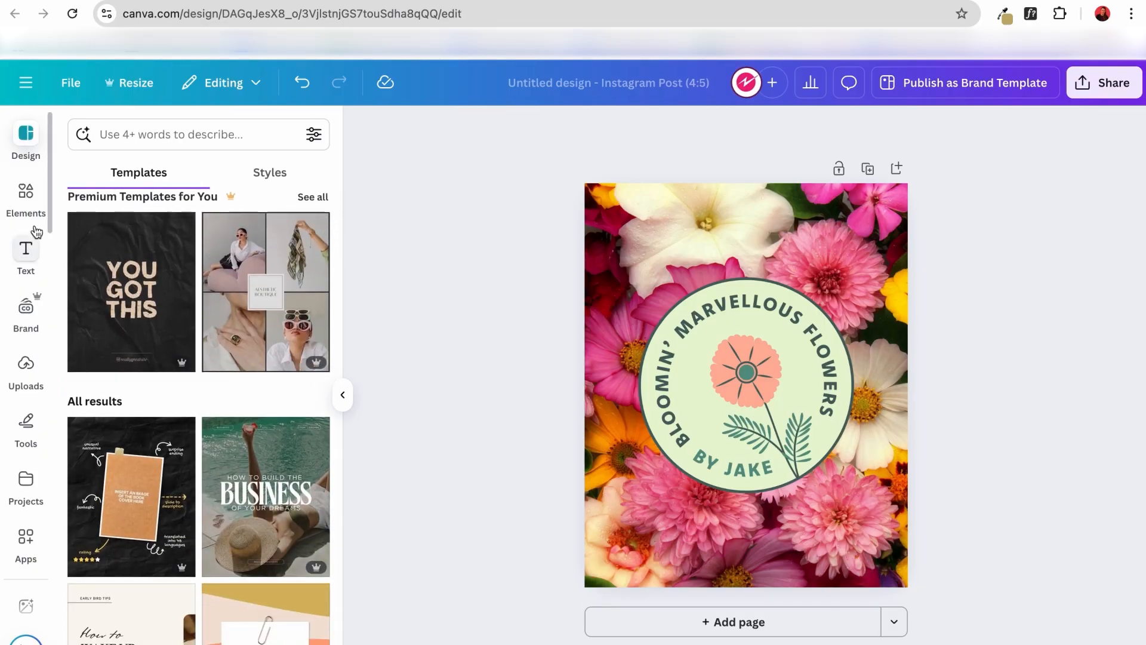
pyautogui.click(25, 194)
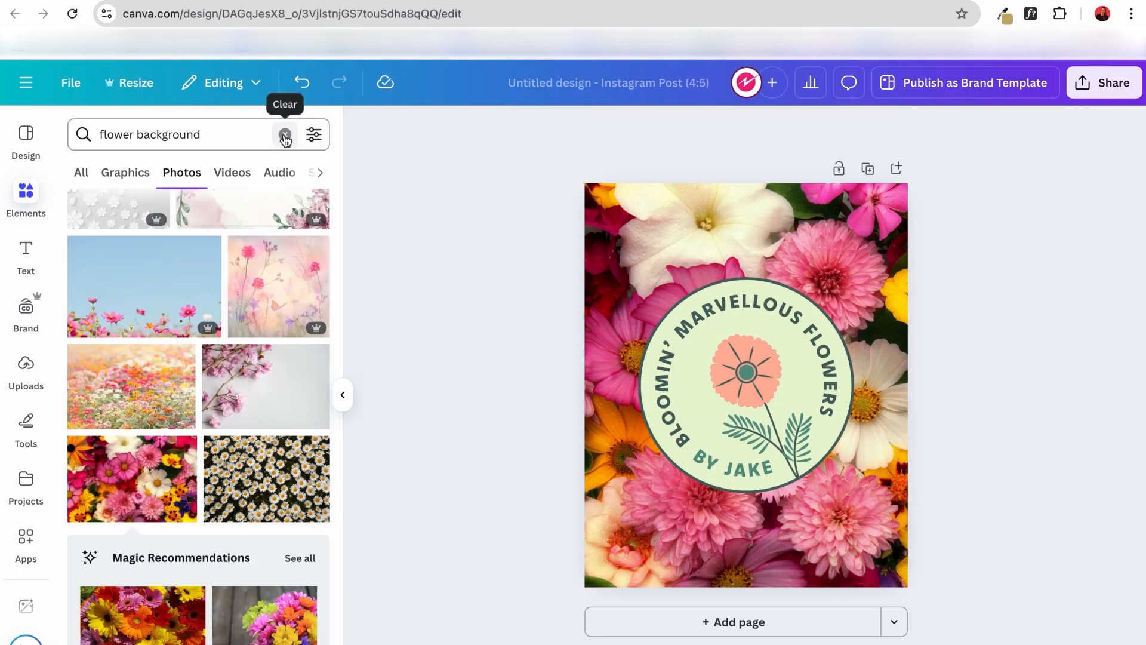
pyautogui.click(285, 136)
pyautogui.scroll(5, 274, 327)
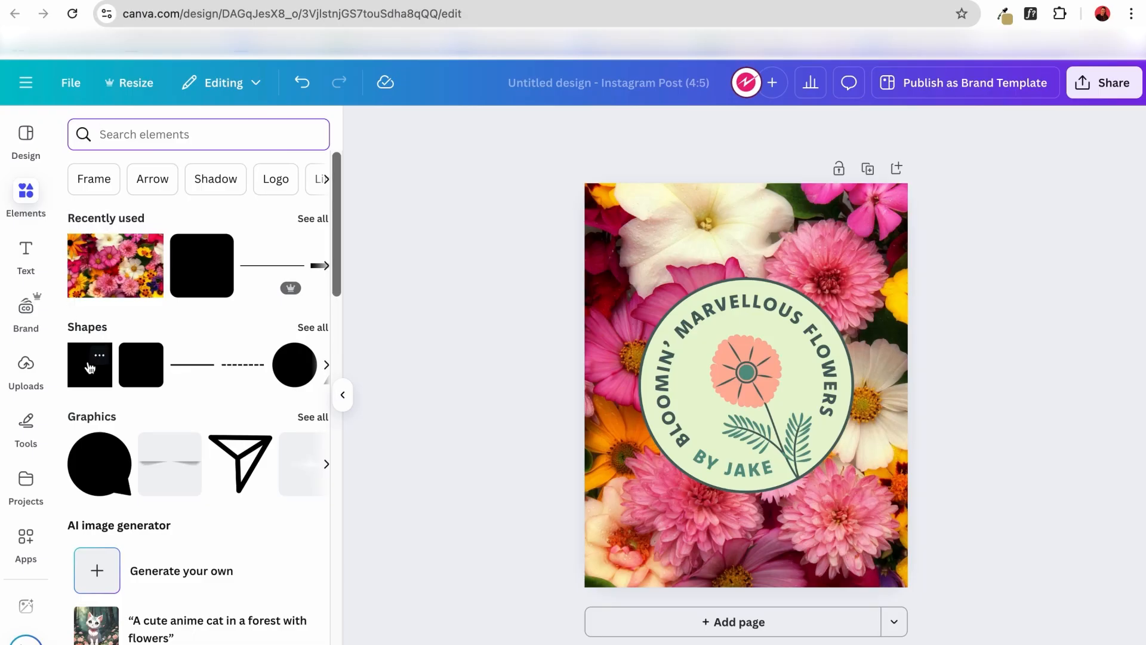
pyautogui.click(311, 328)
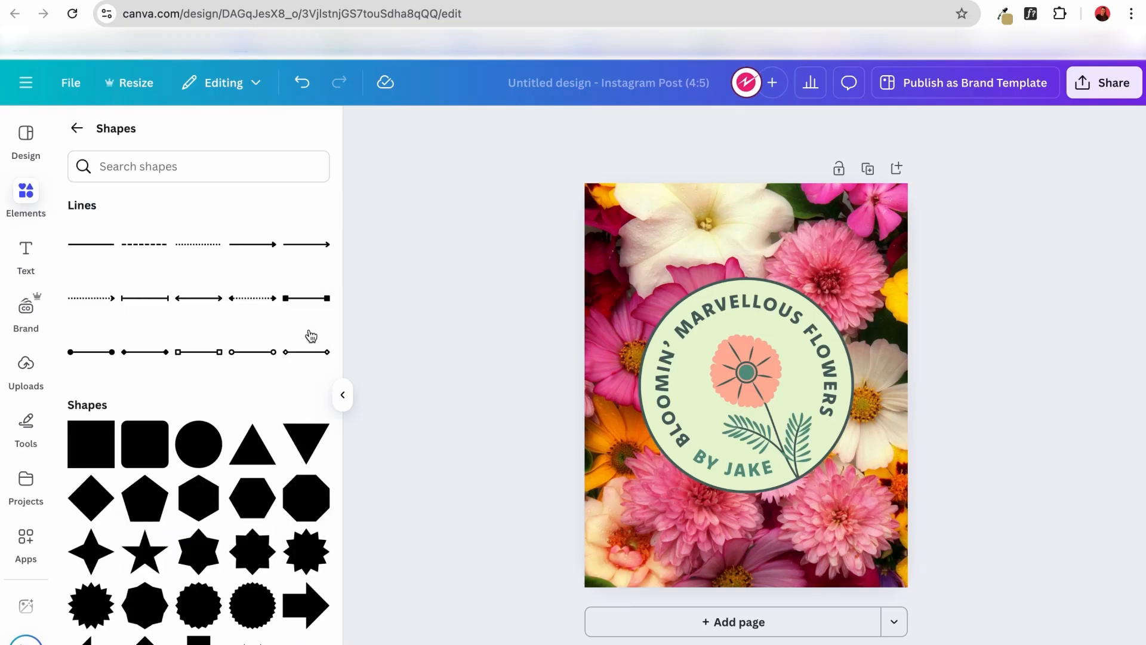
pyautogui.scroll(-5, 223, 440)
pyautogui.scroll(1, 223, 440)
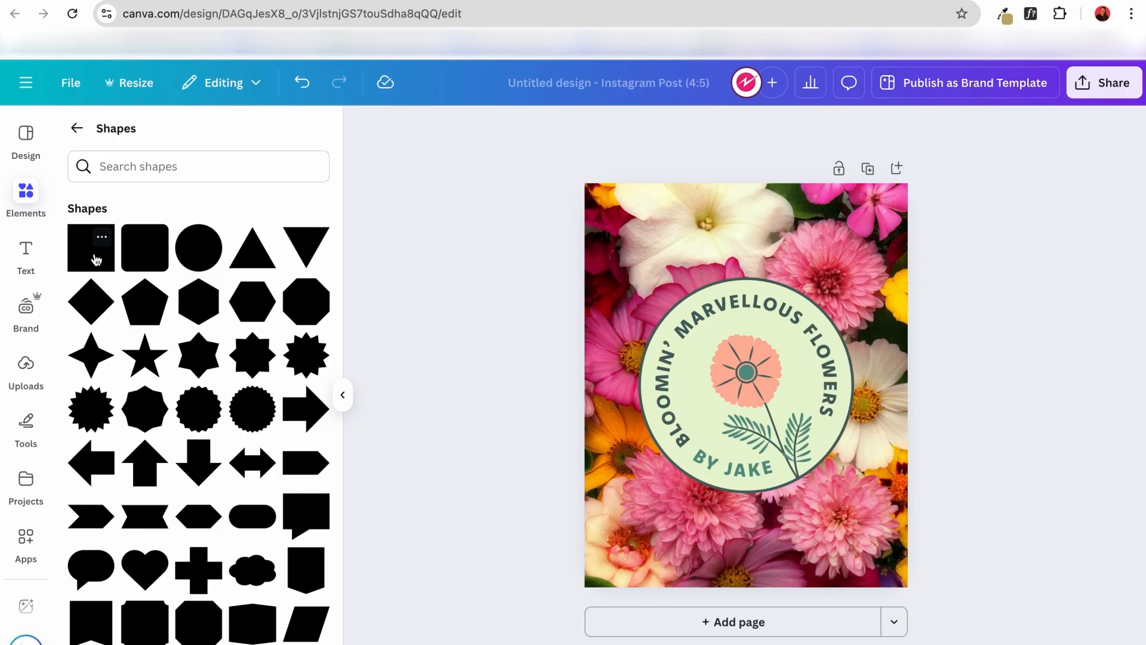
pyautogui.click(96, 259)
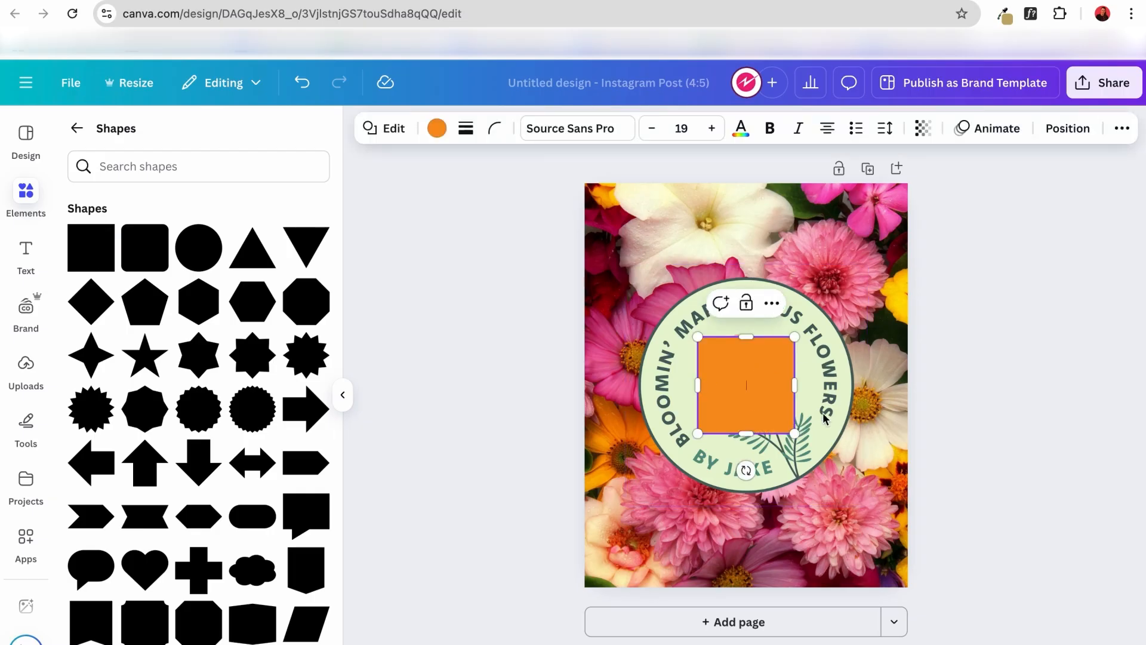
# Give the square a custom brown fill, #8F7453.
pyautogui.click(760, 387)
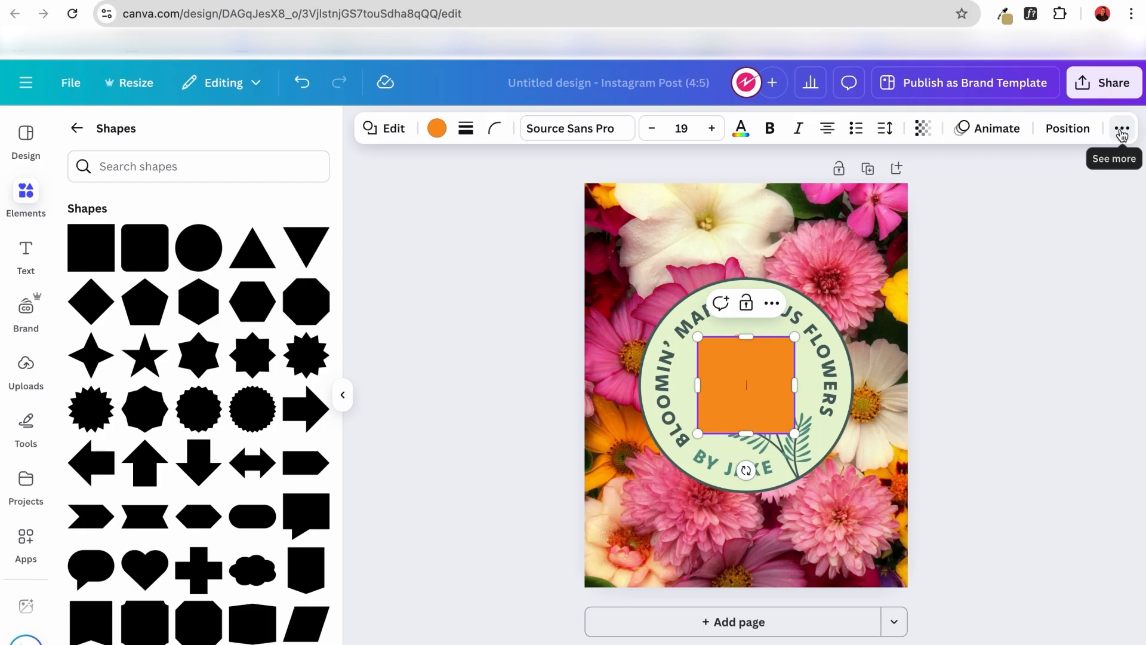
pyautogui.click(437, 129)
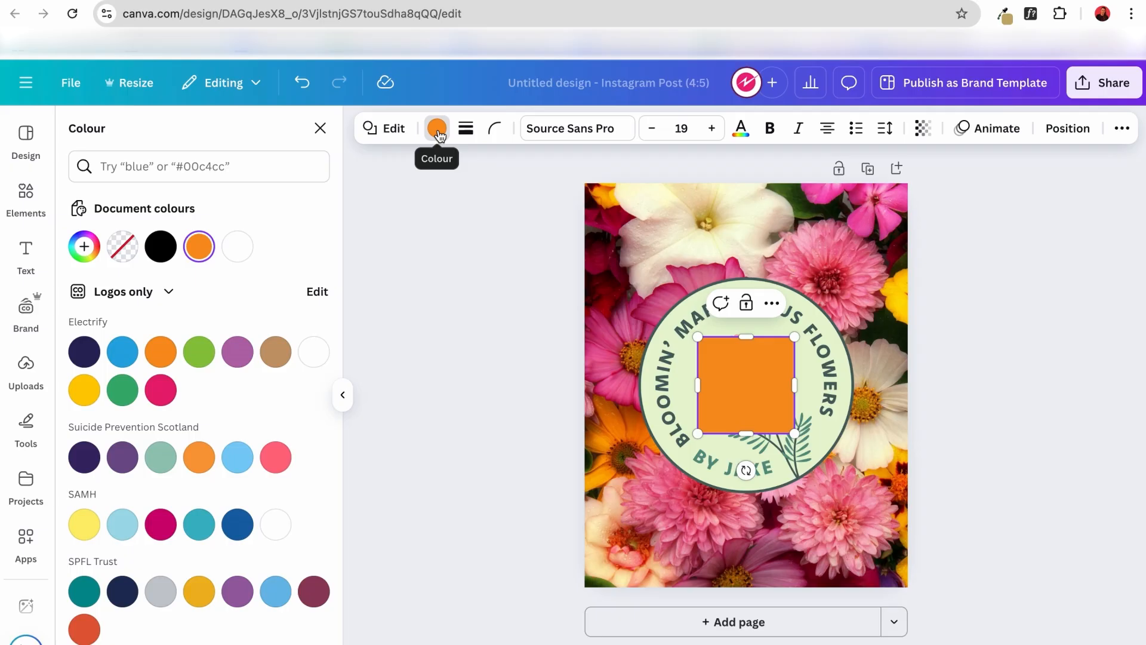
pyautogui.click(85, 248)
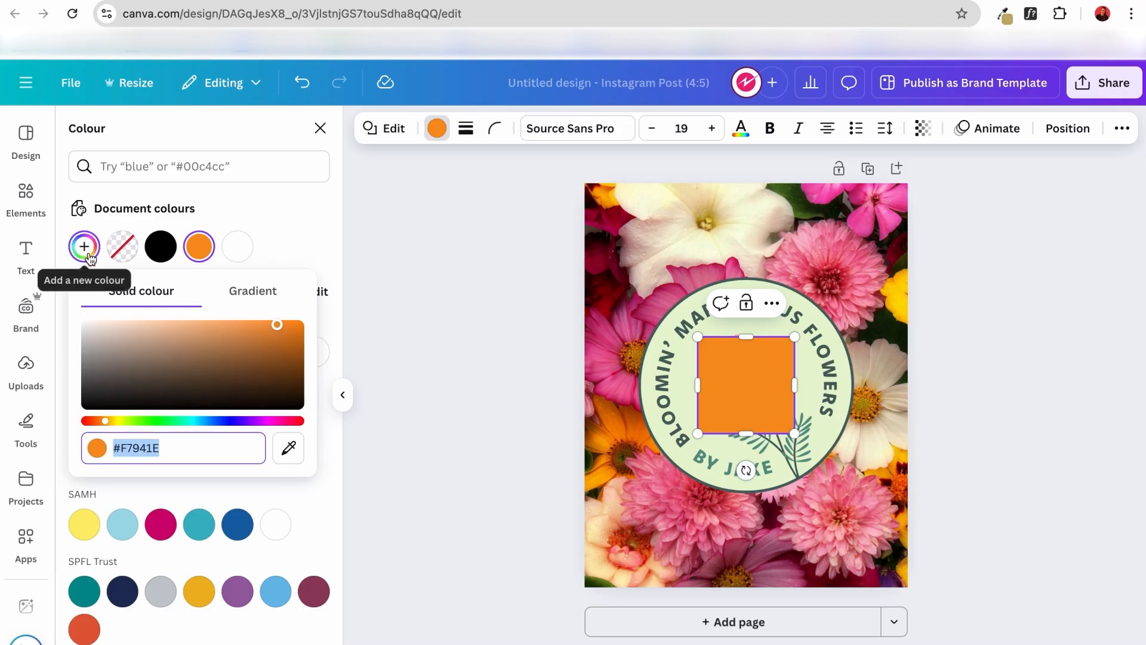
pyautogui.click(220, 396)
pyautogui.moveTo(220, 395); pyautogui.dragTo(175, 359)
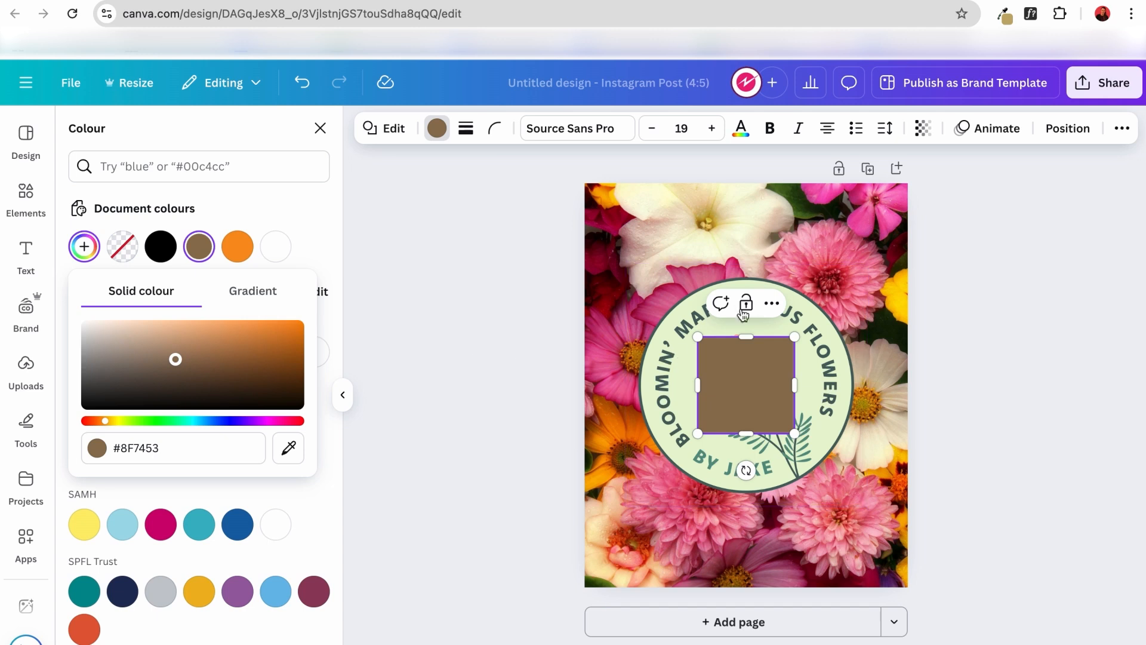
# Fill the square with the dark green #486460 from the photo colours taken from the logo.
pyautogui.click(807, 321)
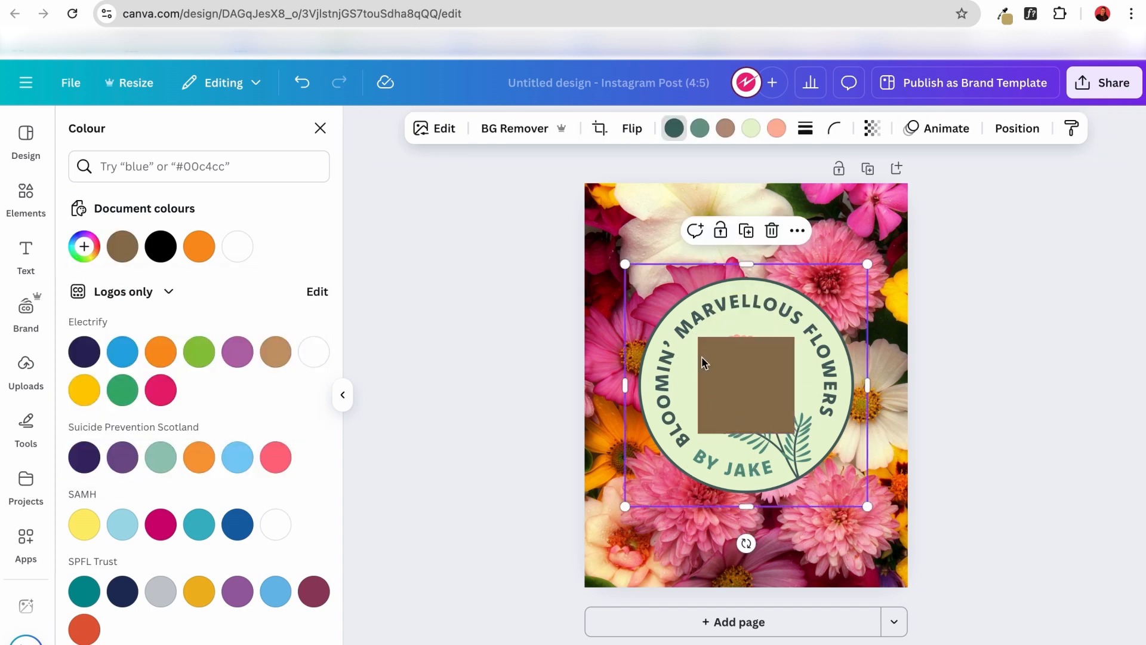
pyautogui.scroll(-10, 225, 519)
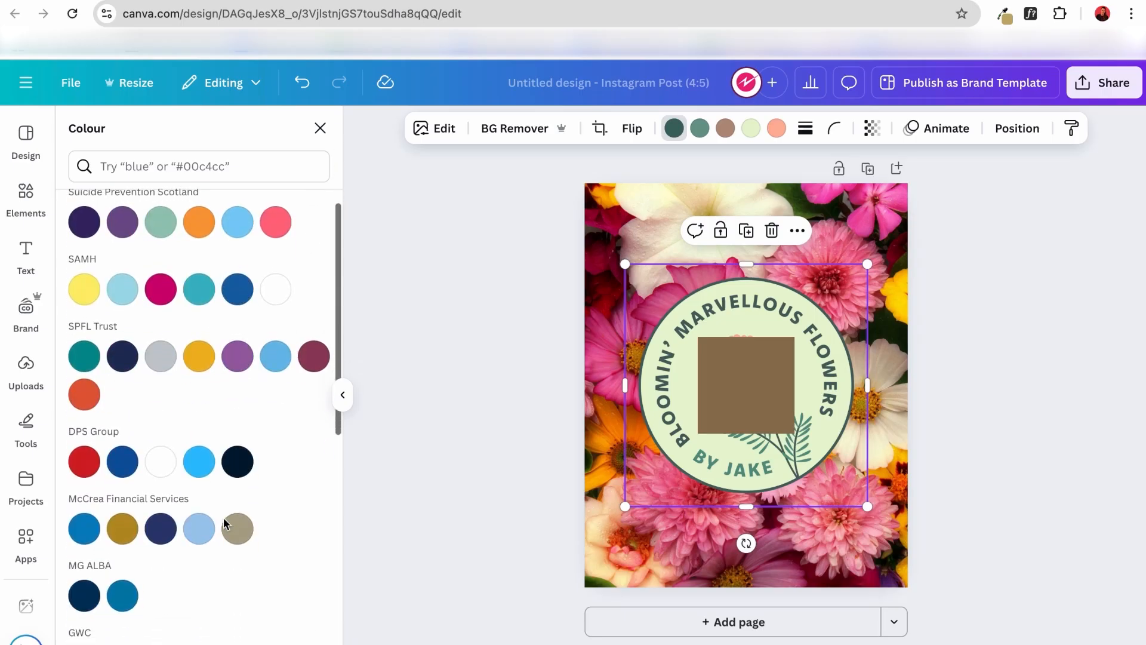
pyautogui.scroll(-6, 224, 517)
pyautogui.scroll(10, 223, 517)
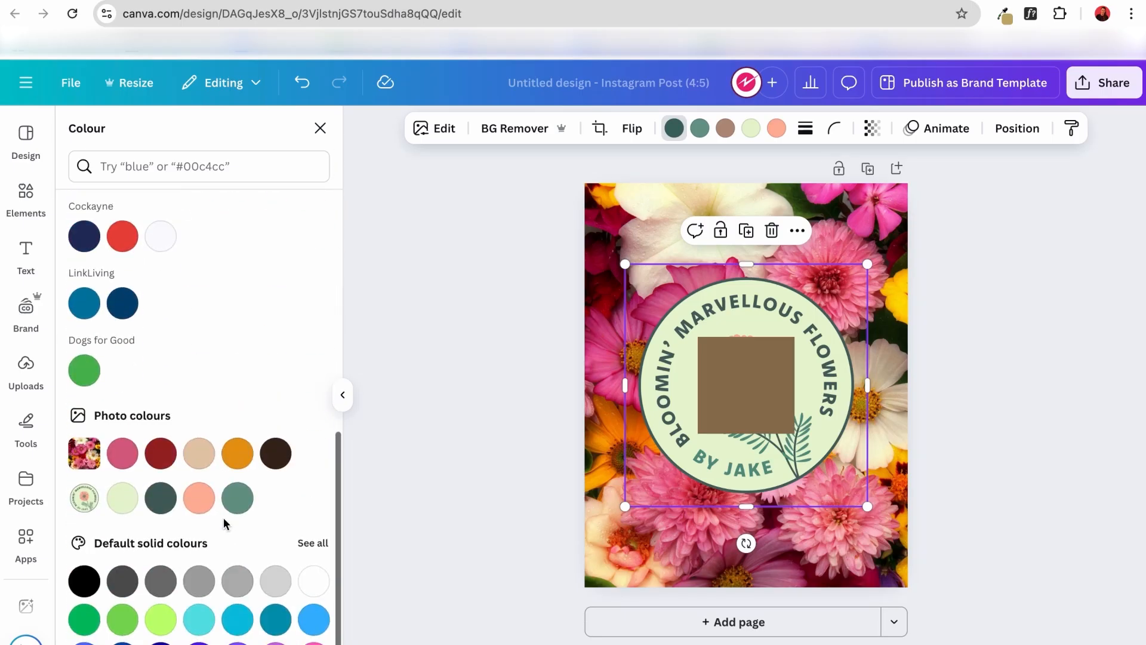
pyautogui.scroll(4, 223, 516)
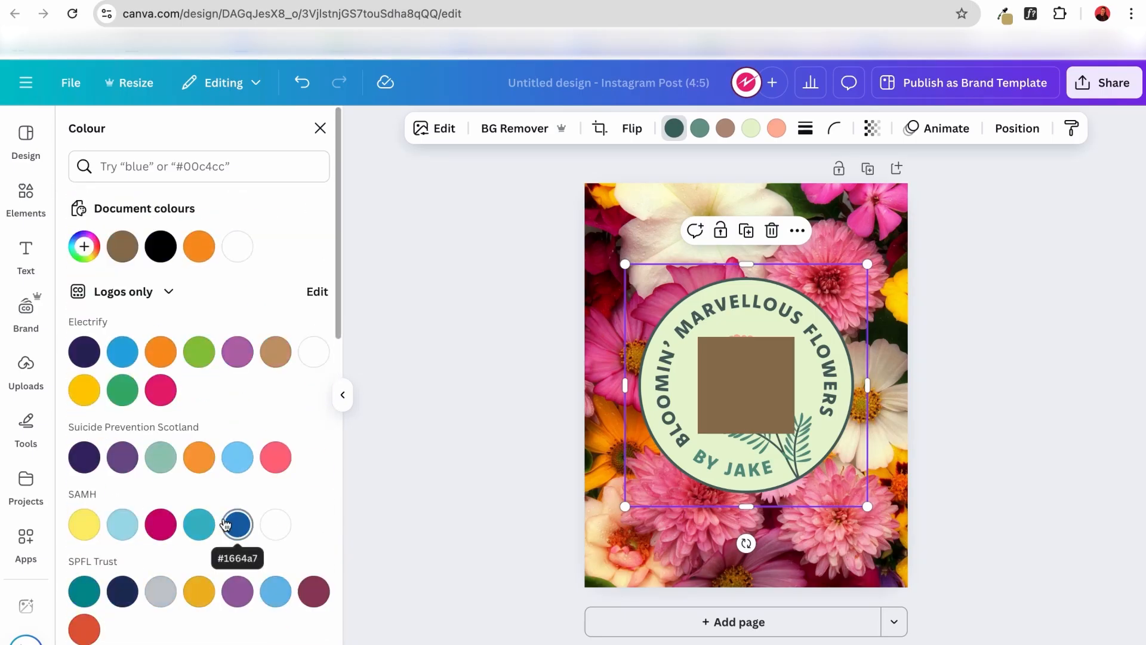
pyautogui.click(169, 291)
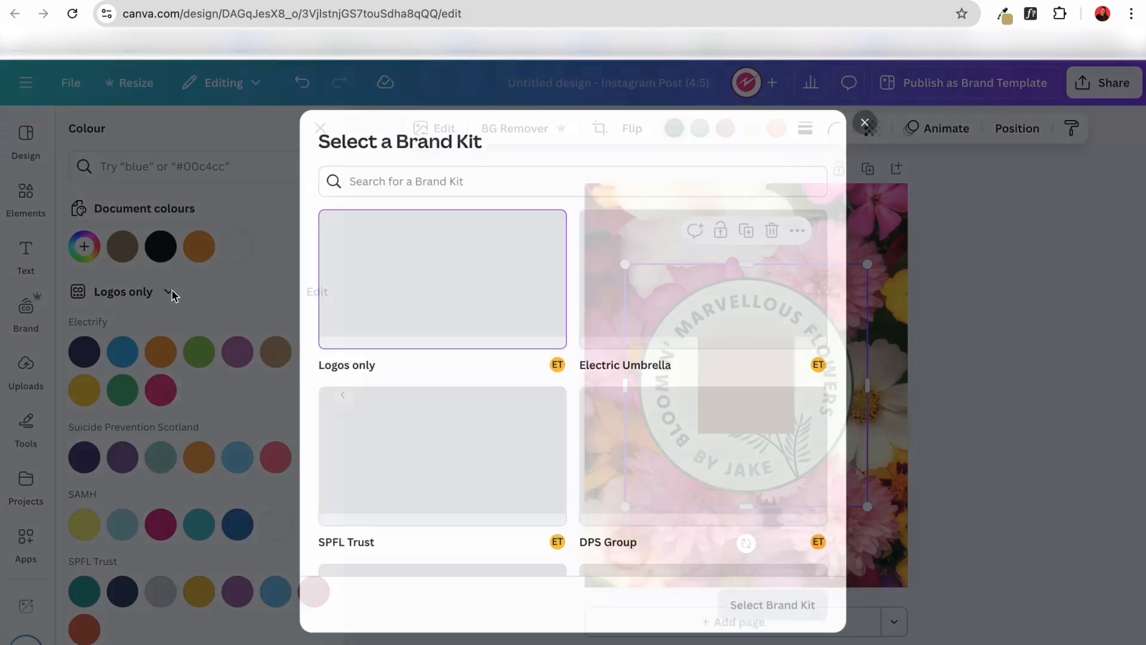
pyautogui.click(873, 115)
pyautogui.scroll(-1, 185, 468)
pyautogui.scroll(-12, 185, 468)
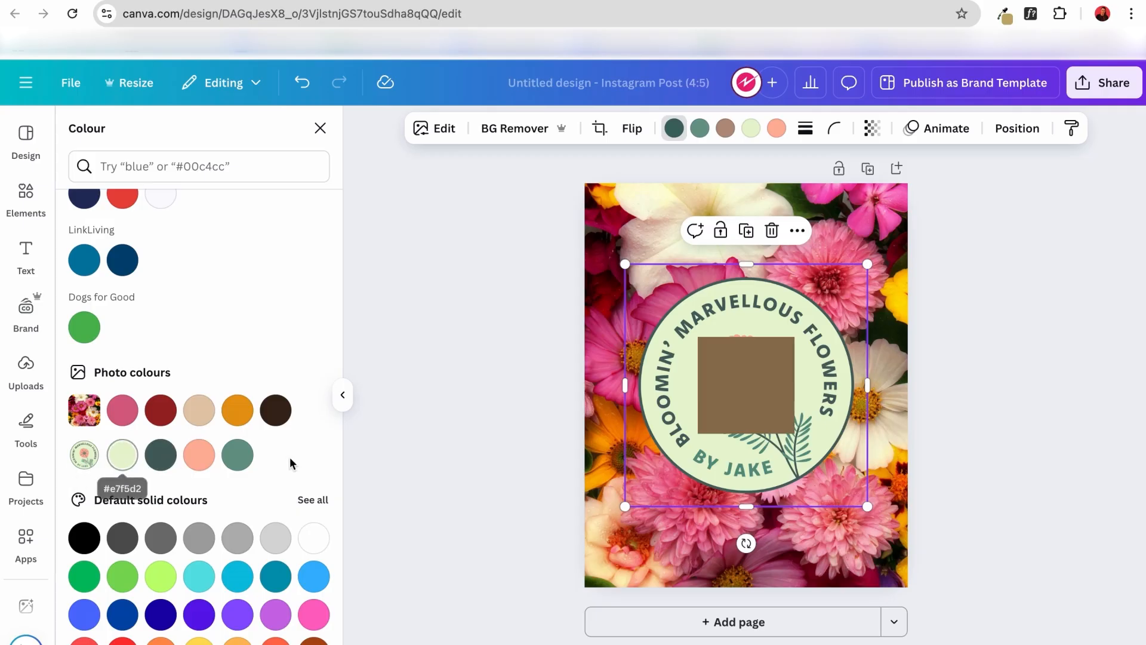
pyautogui.click(694, 387)
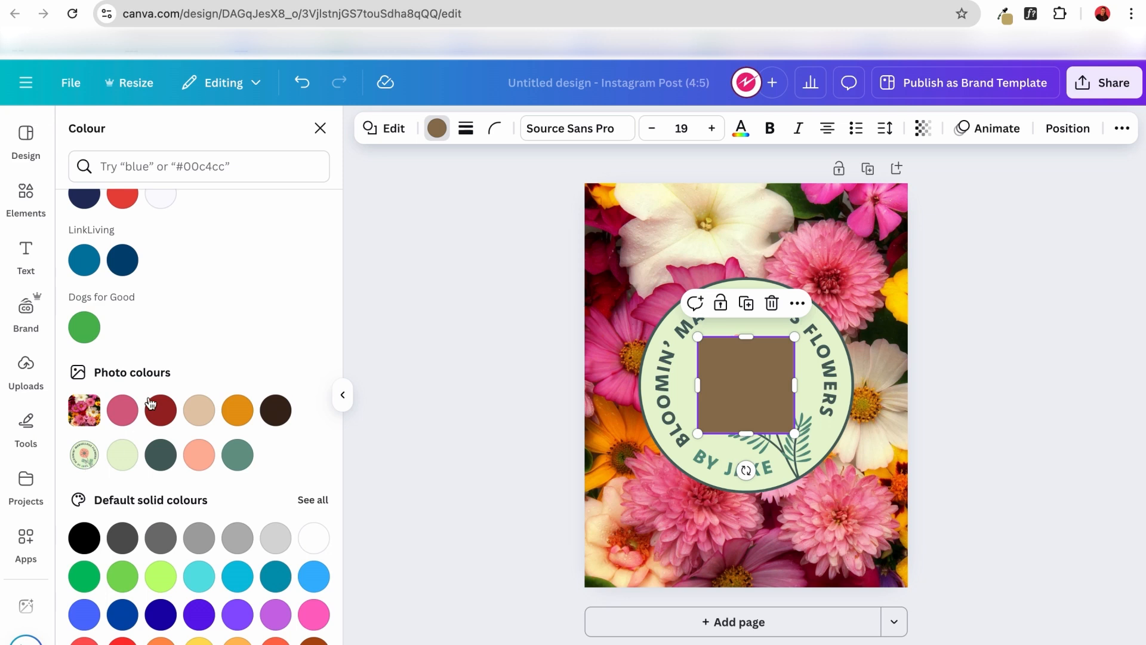
pyautogui.click(164, 464)
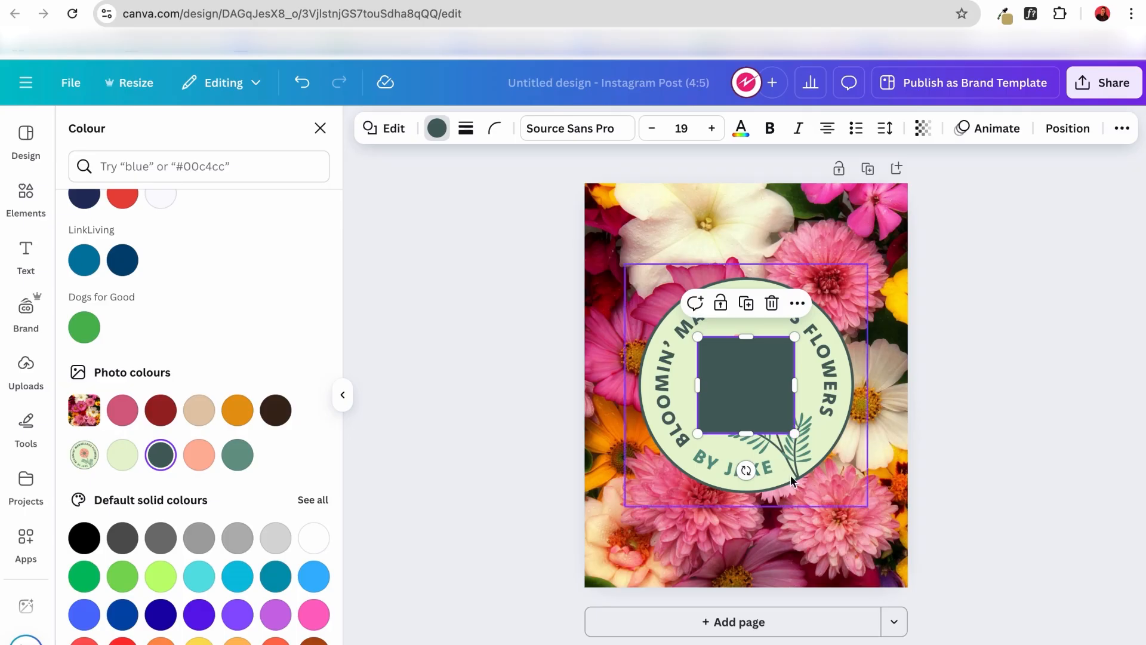
# Stretch the dark green square into a tall rectangle that leaves a border of flowers all round, and centre it on the page.
pyautogui.click(768, 383)
pyautogui.press('Escape')
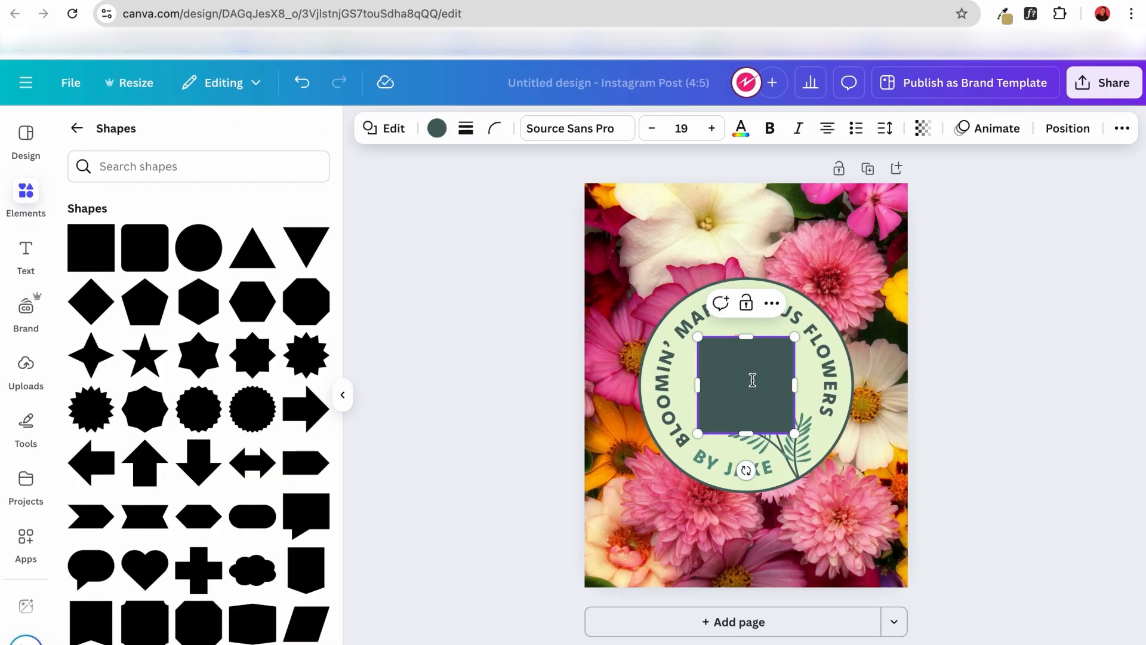
pyautogui.moveTo(793, 432); pyautogui.dragTo(860, 510)
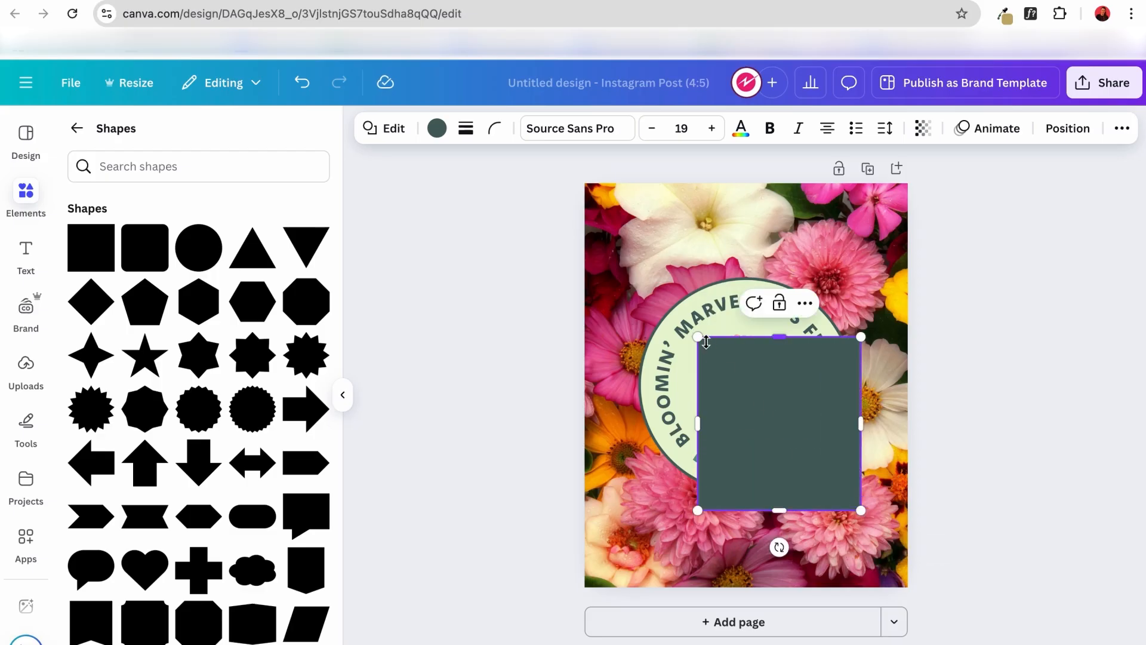
pyautogui.moveTo(698, 337); pyautogui.dragTo(632, 264)
pyautogui.moveTo(860, 511); pyautogui.dragTo(879, 556)
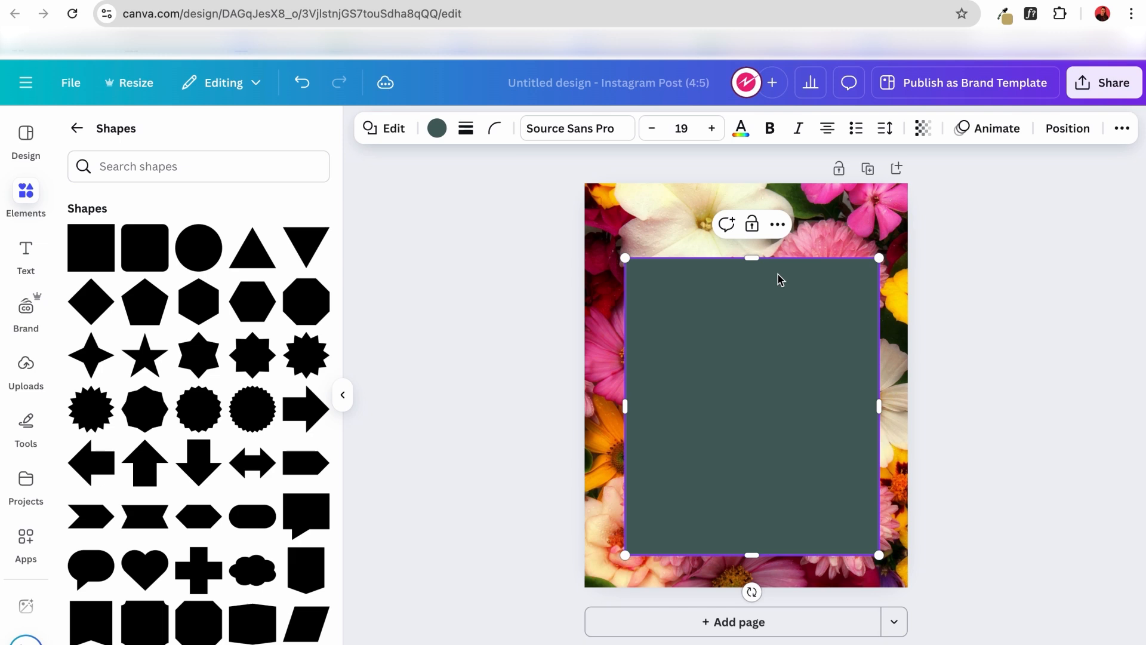
pyautogui.moveTo(751, 259); pyautogui.dragTo(753, 219)
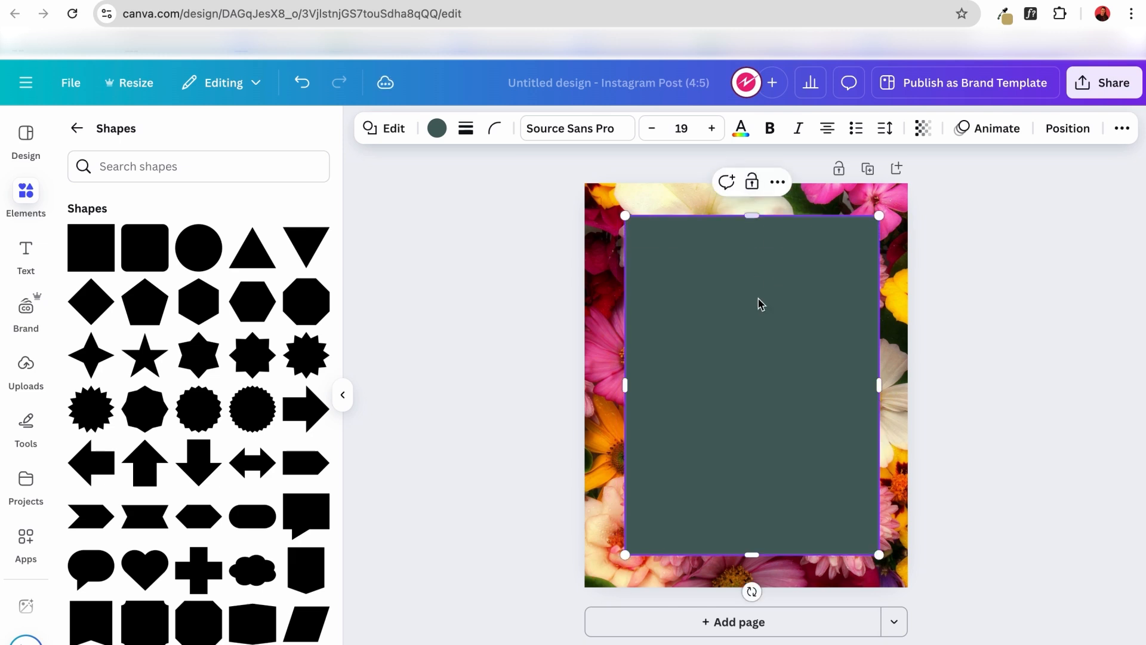
pyautogui.moveTo(762, 320); pyautogui.dragTo(761, 315)
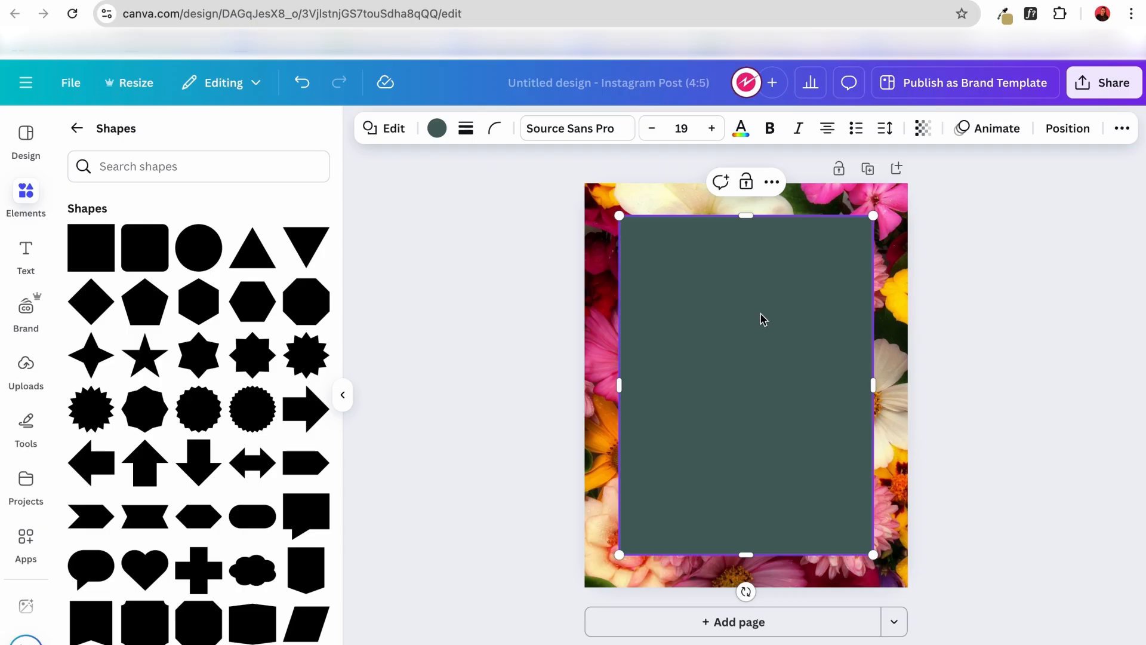
# Send the dark green rectangle to the back so that it sits behind the logo.
pyautogui.rightClick(789, 360)
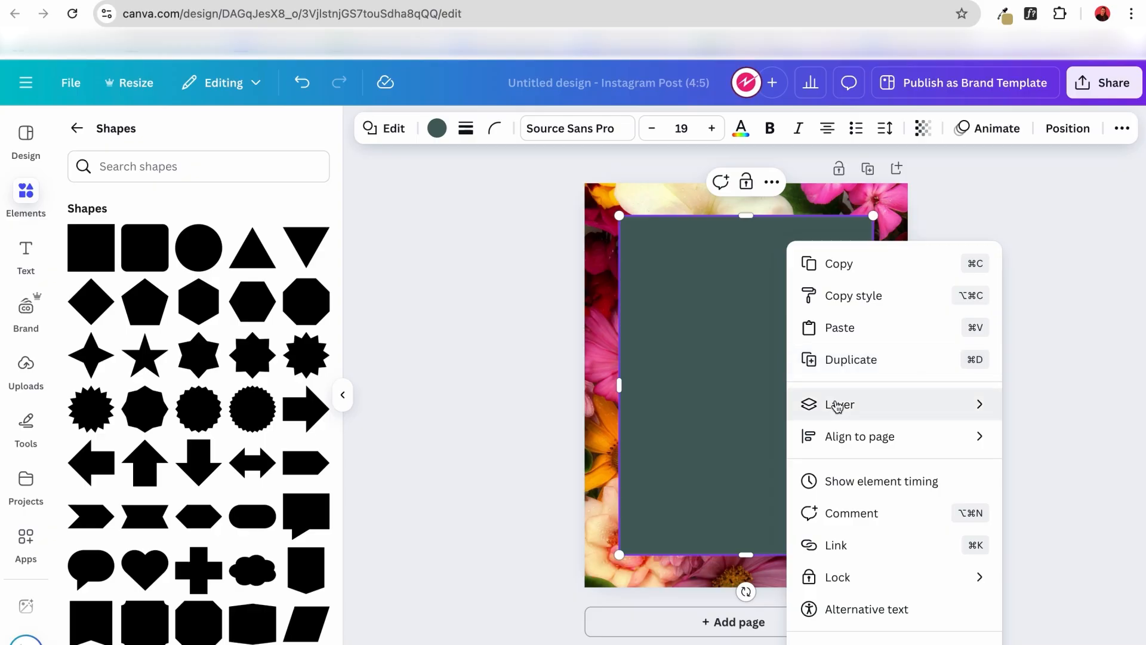
pyautogui.moveTo(837, 406)
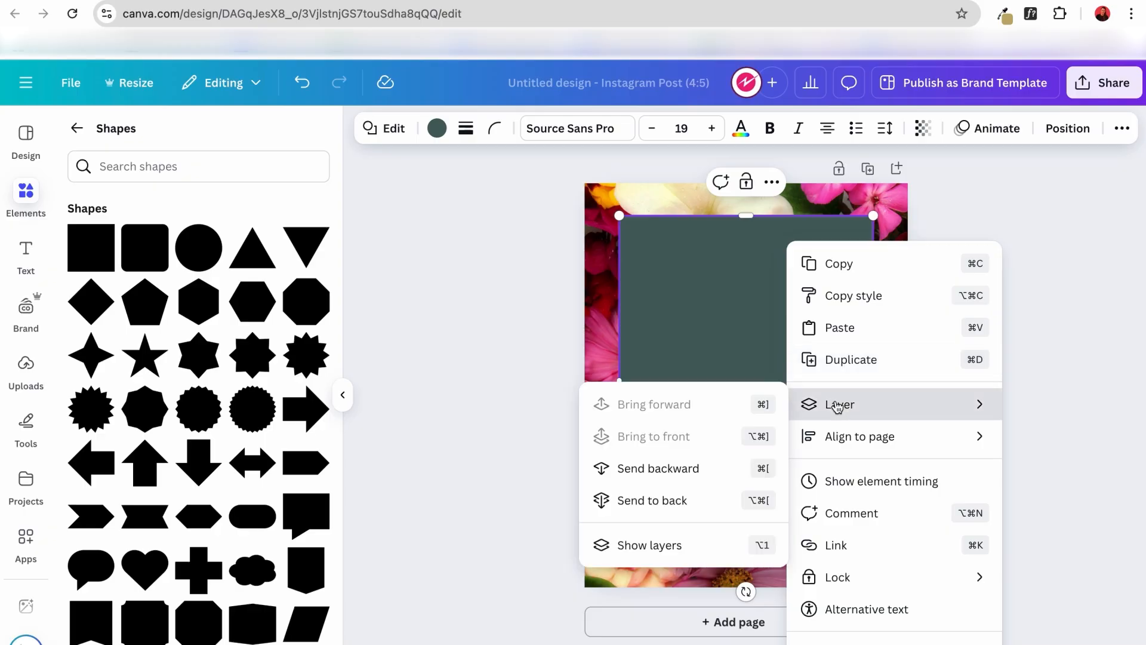
pyautogui.click(637, 506)
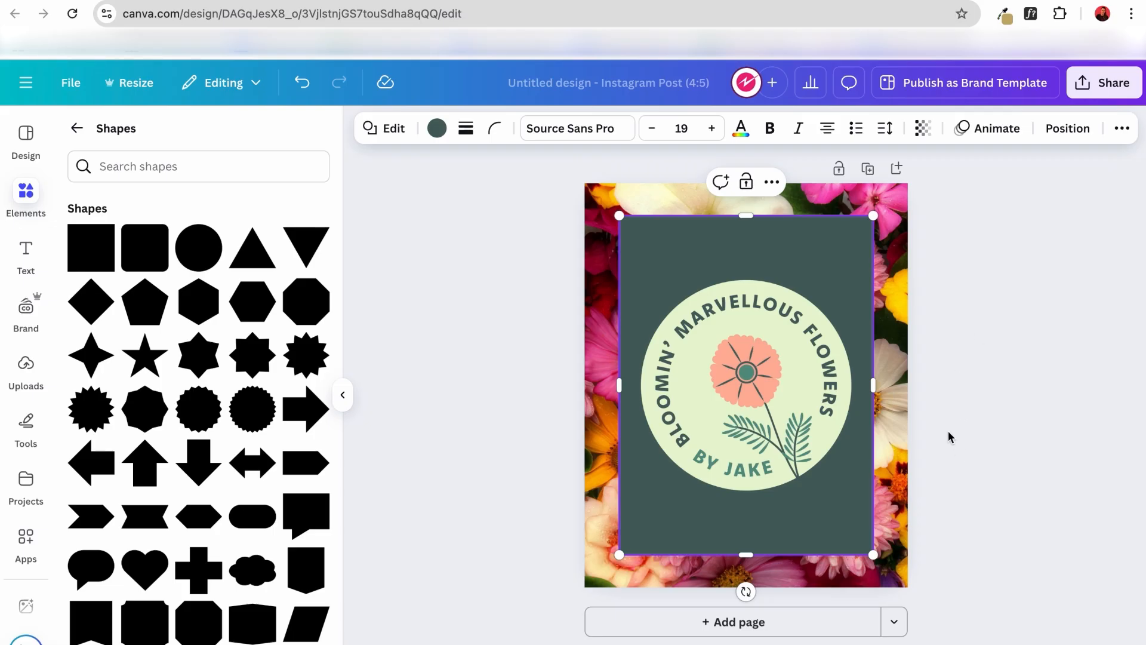
# Set the dark green rectangle's transparency to 80 so that the flowers show through it.
pyautogui.click(966, 306)
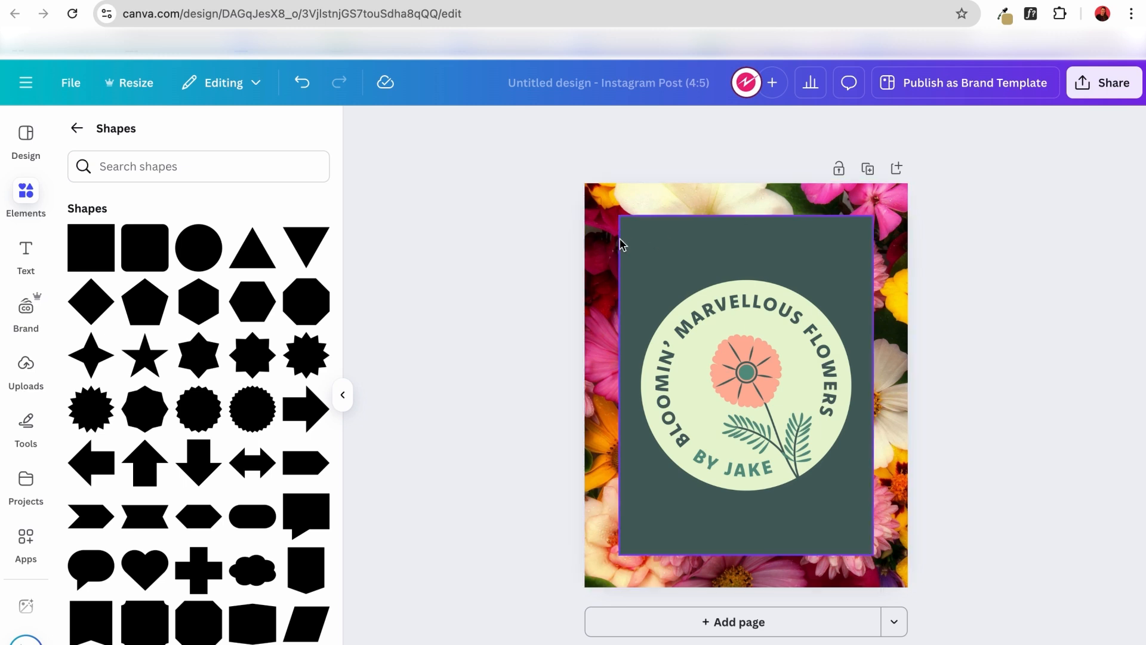
pyautogui.click(659, 249)
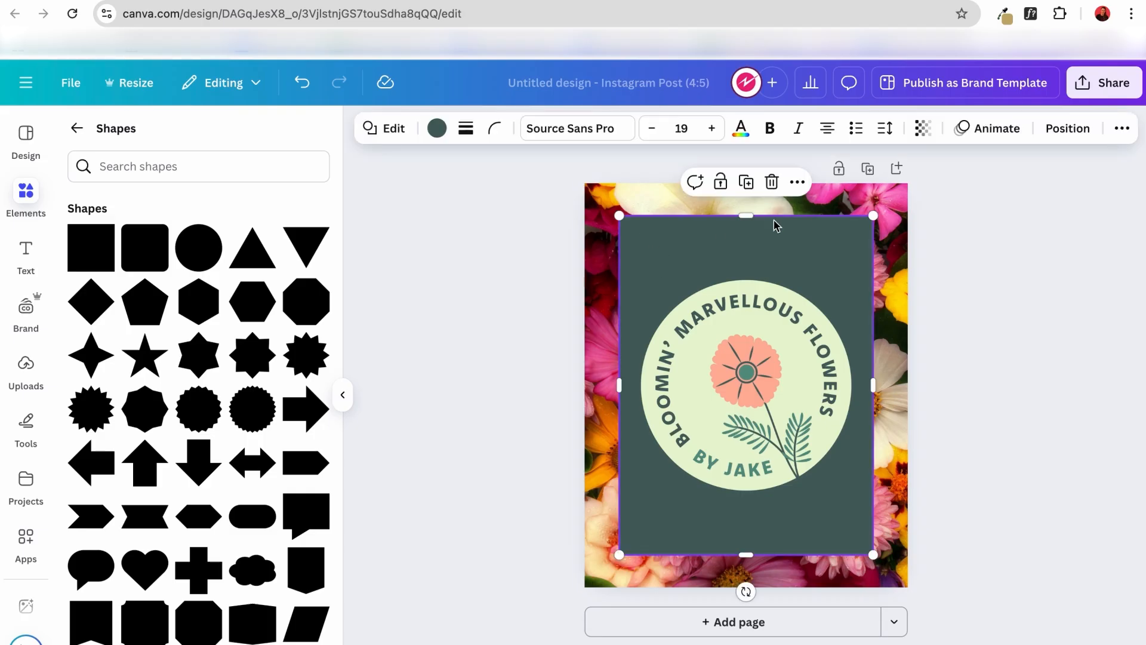
pyautogui.click(924, 134)
pyautogui.moveTo(958, 198); pyautogui.dragTo(938, 217)
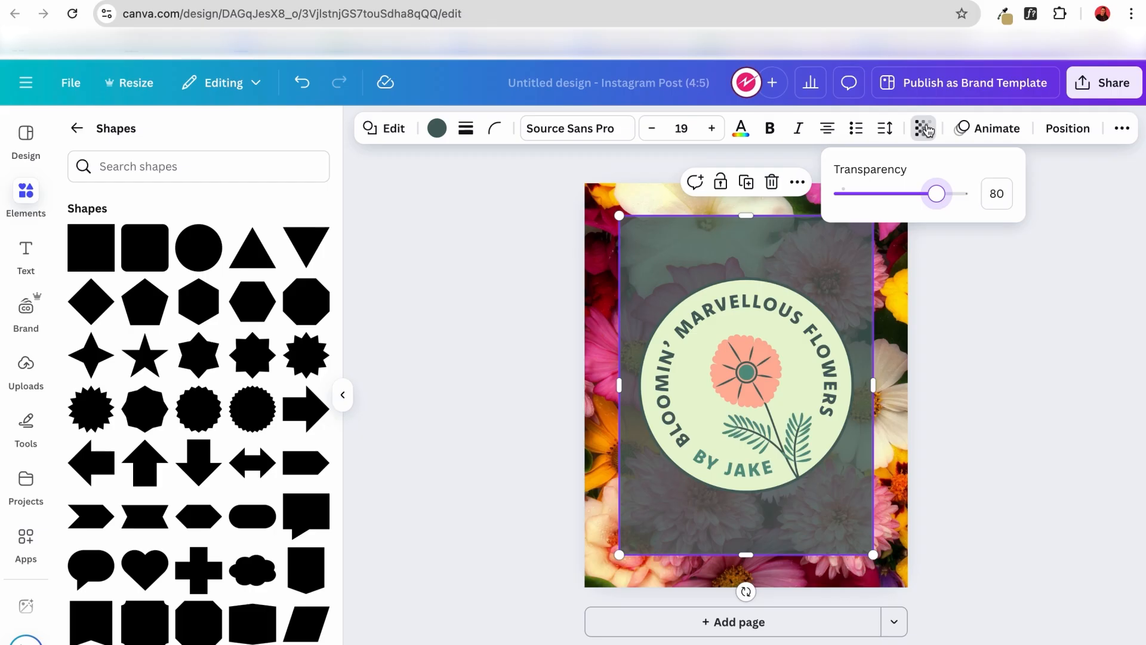
pyautogui.click(958, 280)
pyautogui.click(959, 279)
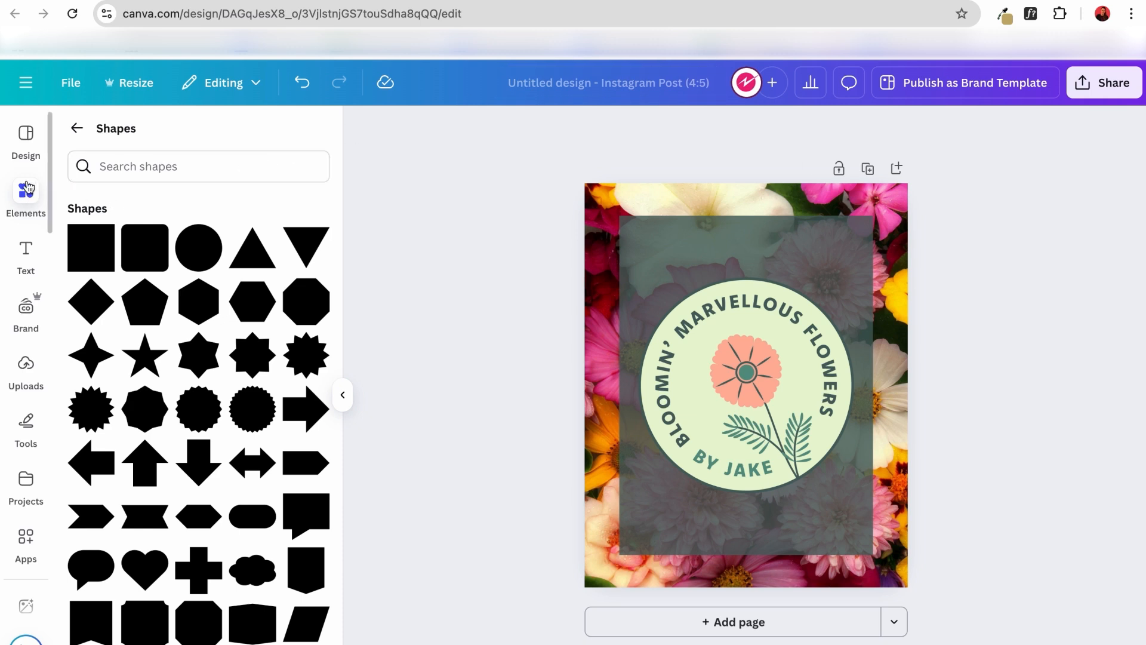
# Add a heading to the page that reads "Add warmth to your winter".
pyautogui.click(26, 251)
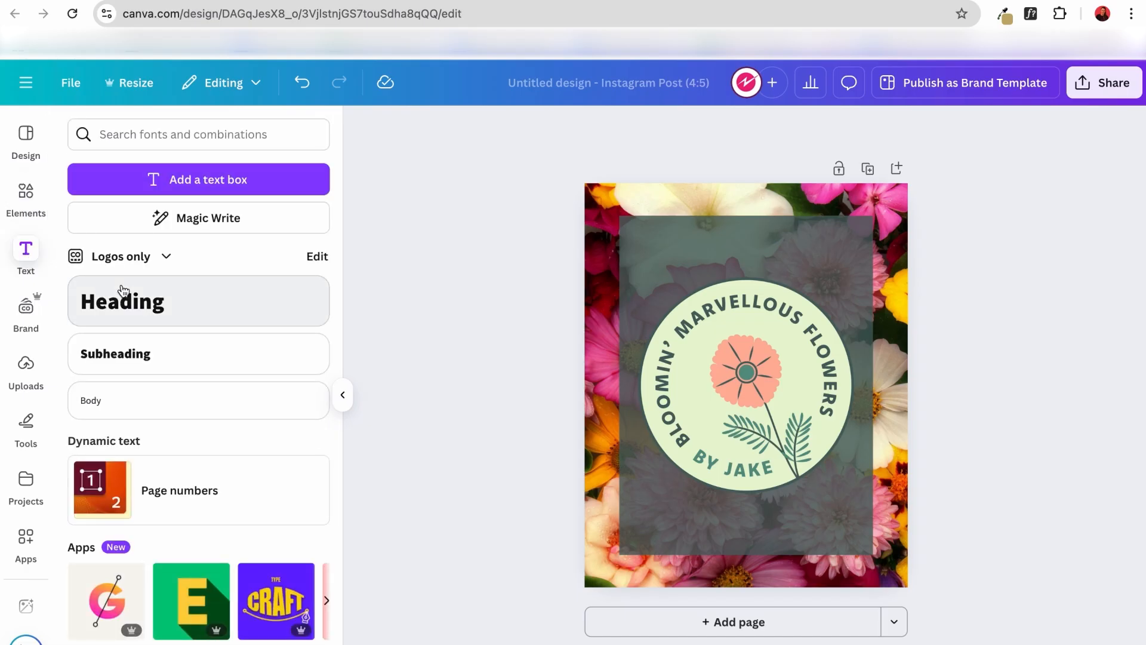
pyautogui.click(126, 307)
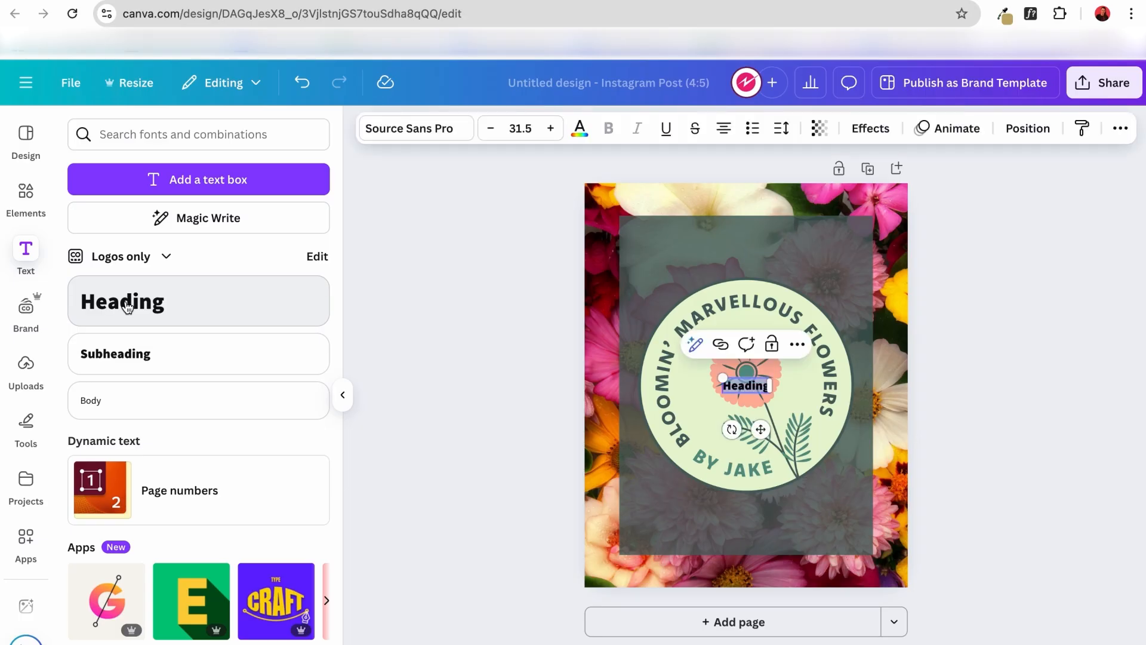
pyautogui.write('Add warm')
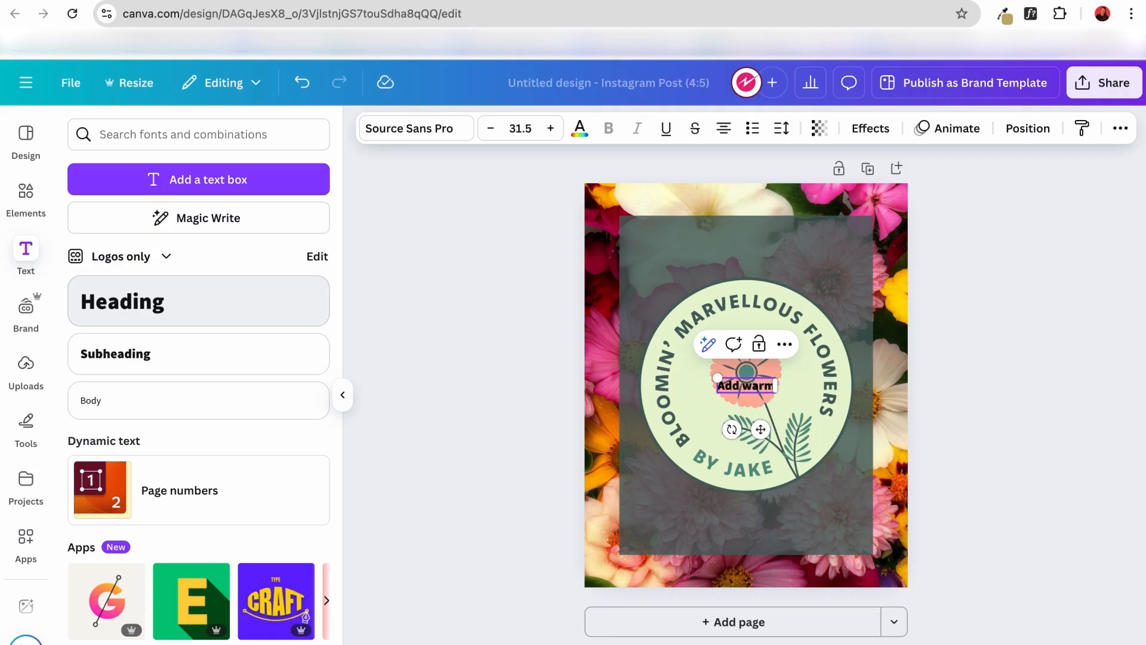
pyautogui.write('th to your winter')
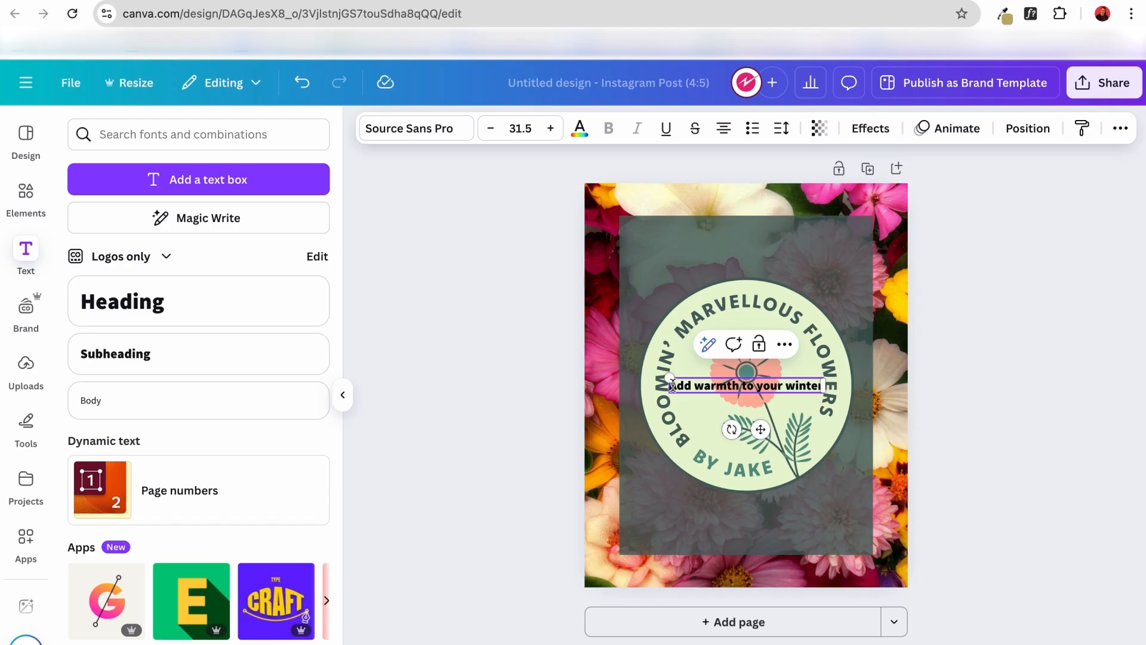
pyautogui.click(517, 417)
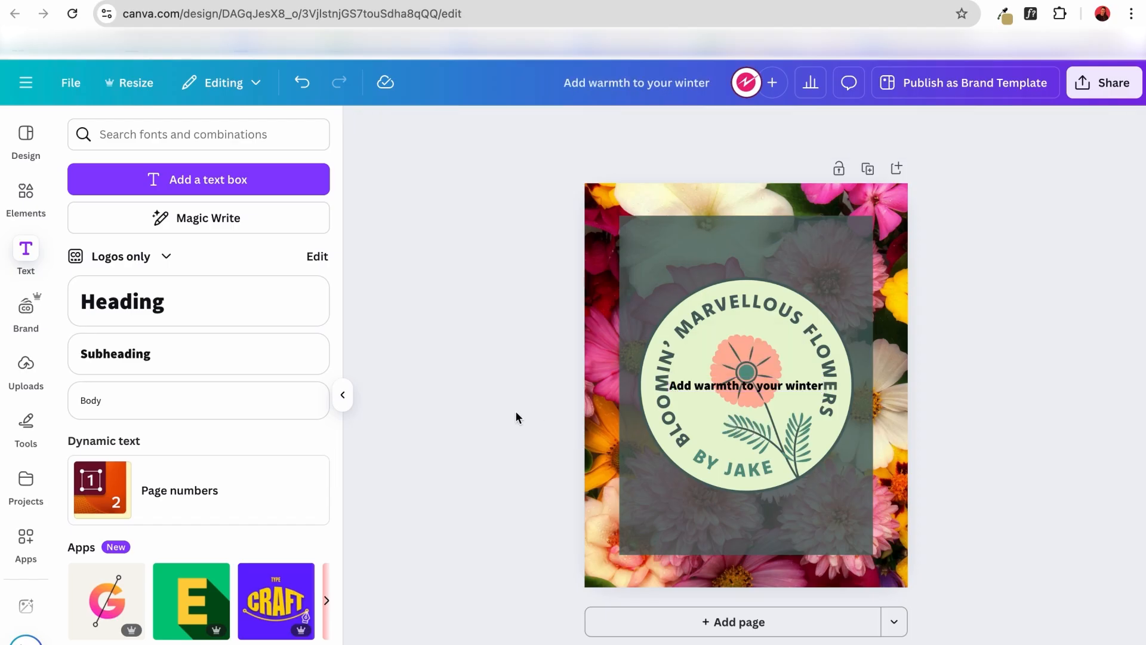
# Increase the heading's font size to 60.5.
pyautogui.click(709, 388)
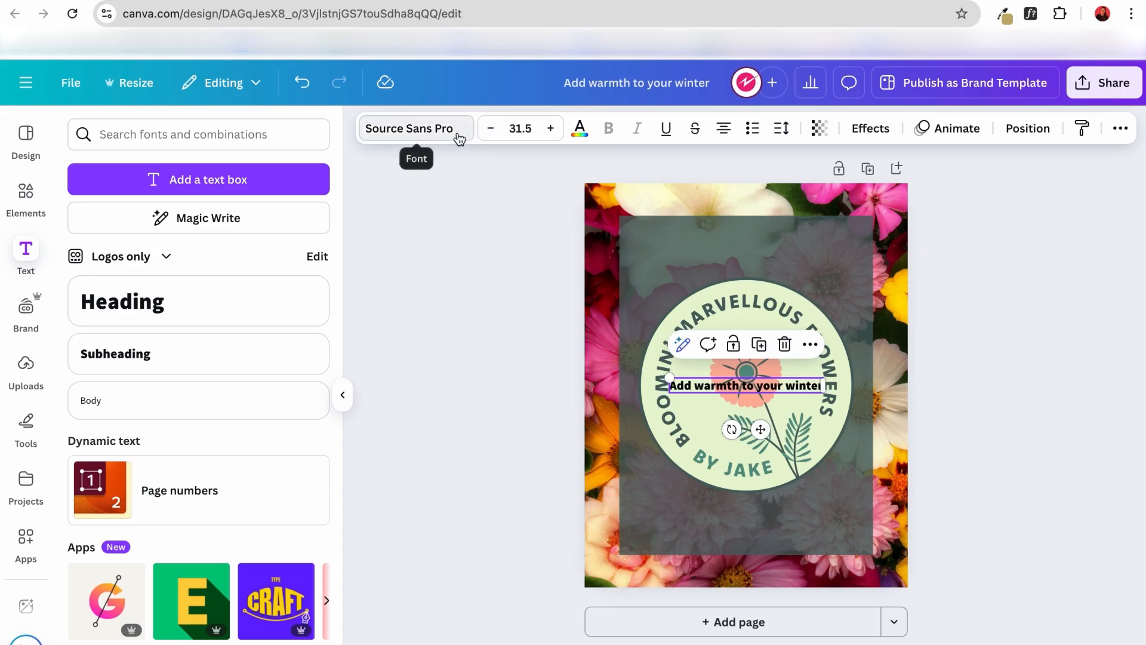
pyautogui.click(551, 128)
pyautogui.click(550, 129)
pyautogui.click(551, 129)
pyautogui.click(550, 129)
pyautogui.click(550, 129)
pyautogui.click(550, 129)
pyautogui.click(550, 129)
pyautogui.click(550, 128)
pyautogui.click(550, 128)
pyautogui.click(550, 128)
pyautogui.click(550, 129)
pyautogui.click(550, 128)
pyautogui.click(550, 128)
pyautogui.click(550, 128)
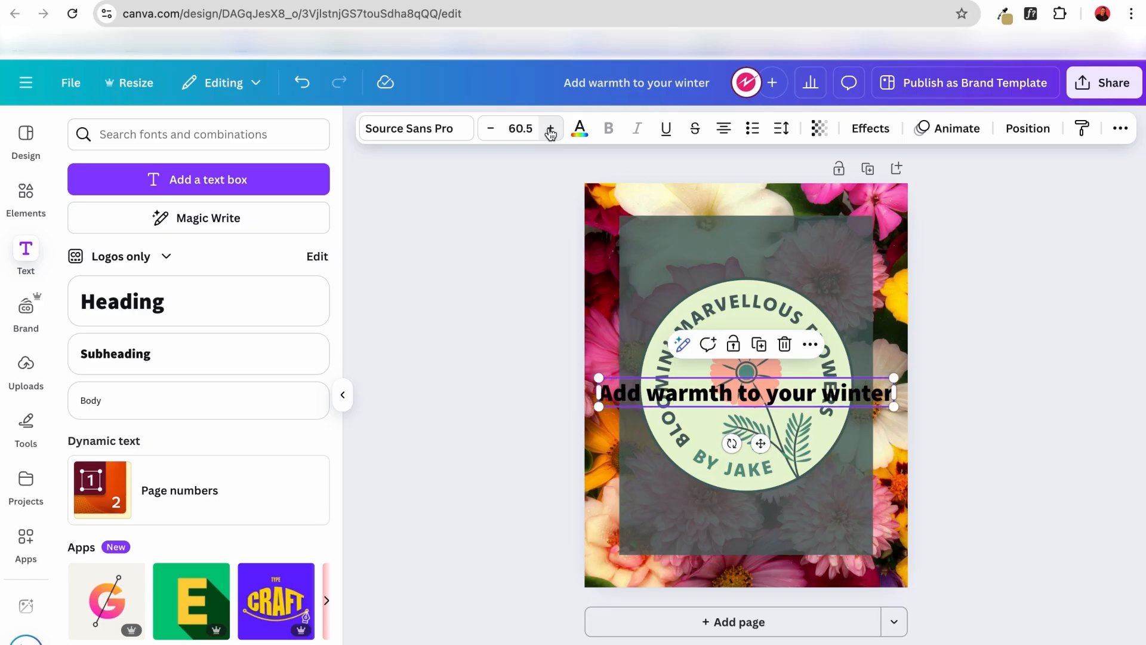
# Change the heading's font to the uploaded font DIN Black.
pyautogui.click(441, 138)
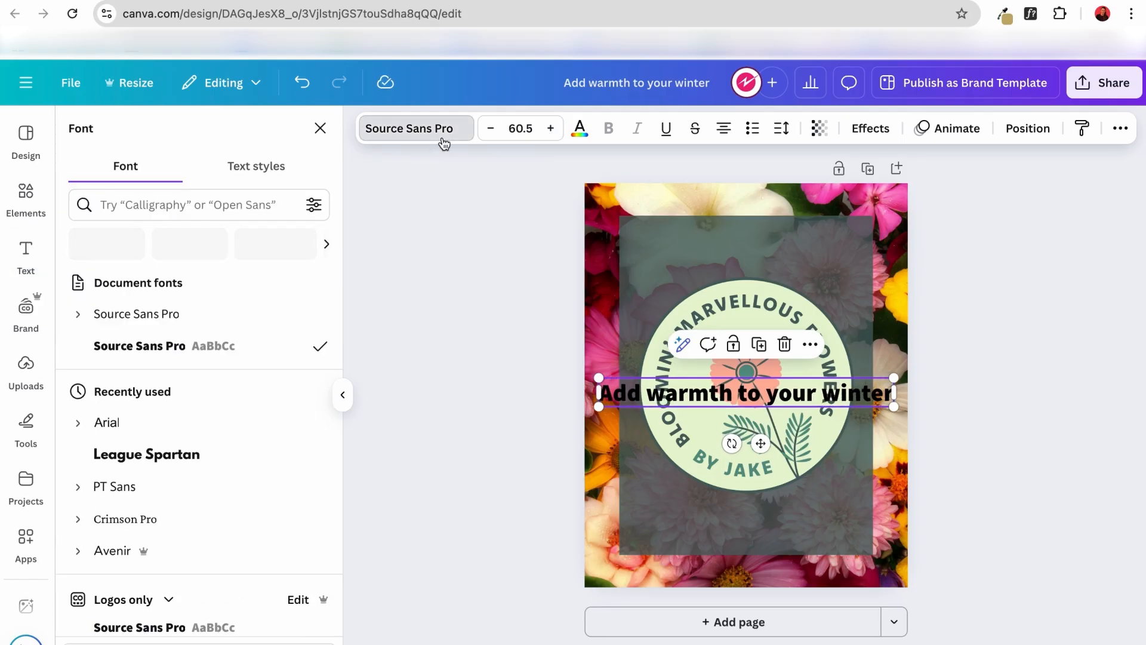
pyautogui.click(453, 134)
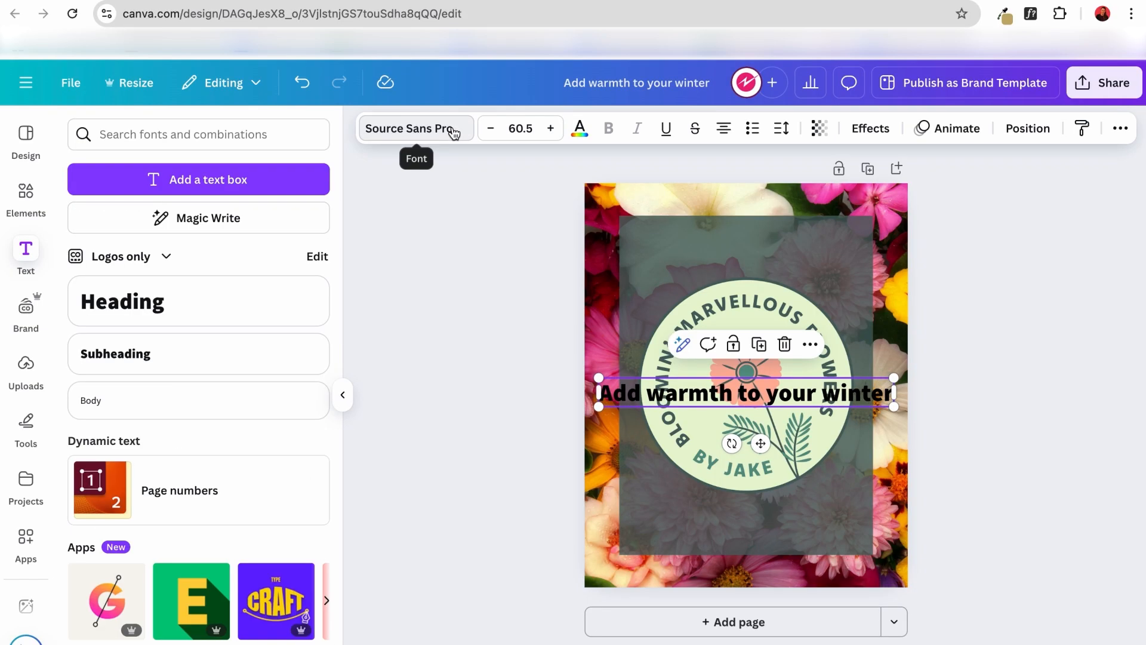
pyautogui.click(452, 133)
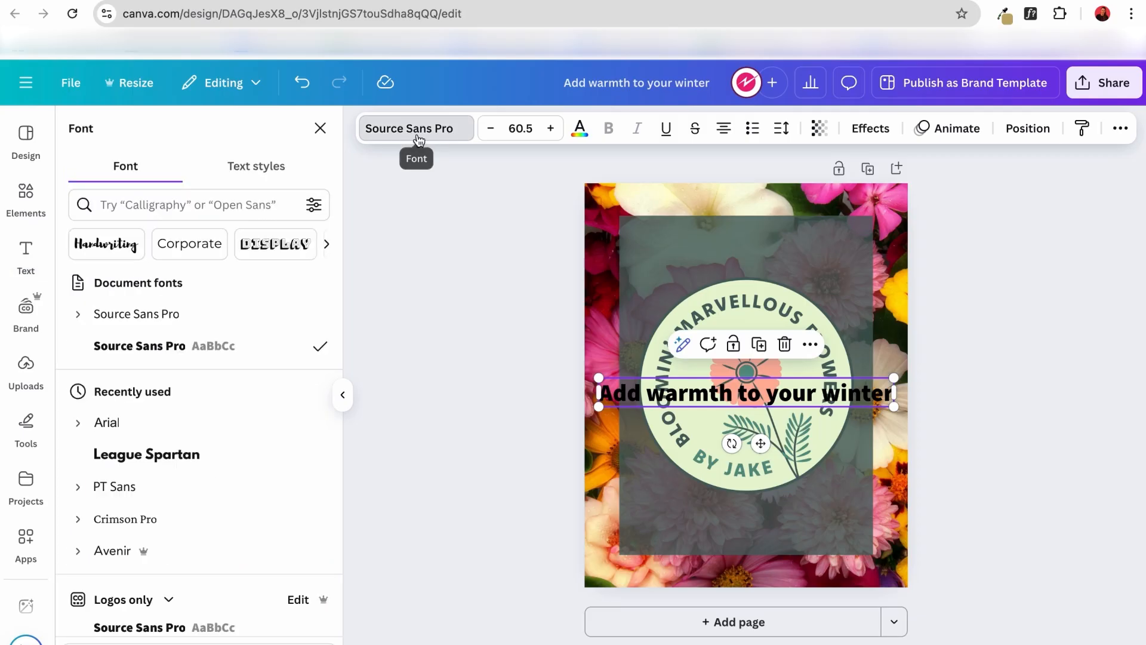
pyautogui.scroll(-3, 153, 387)
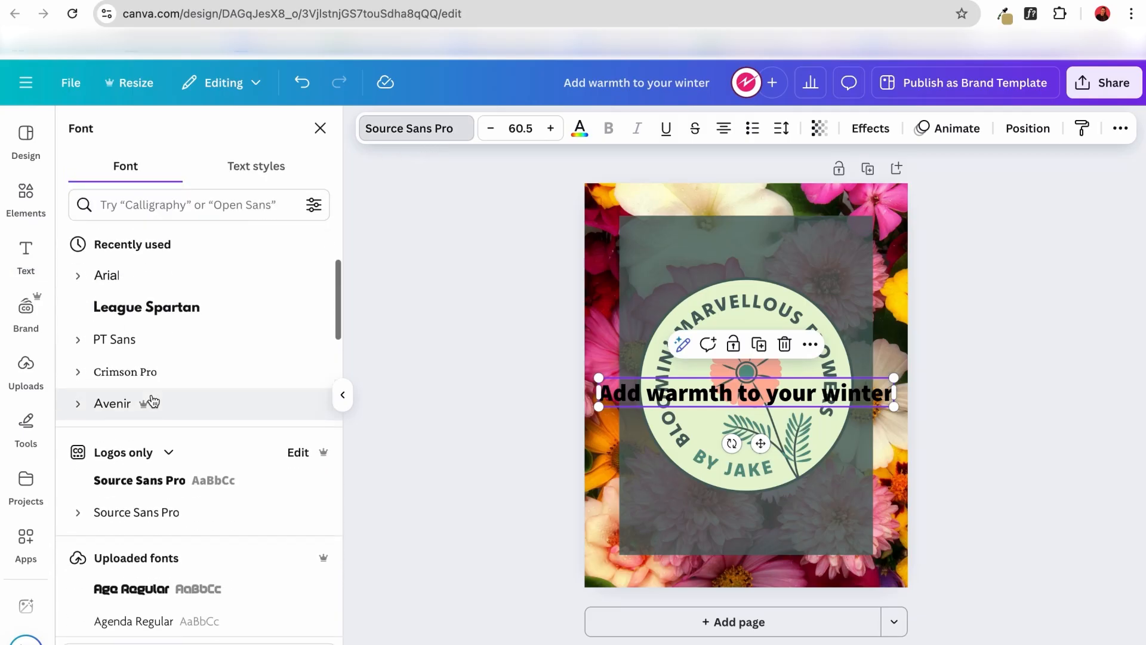
pyautogui.scroll(1, 153, 400)
pyautogui.scroll(-4, 153, 400)
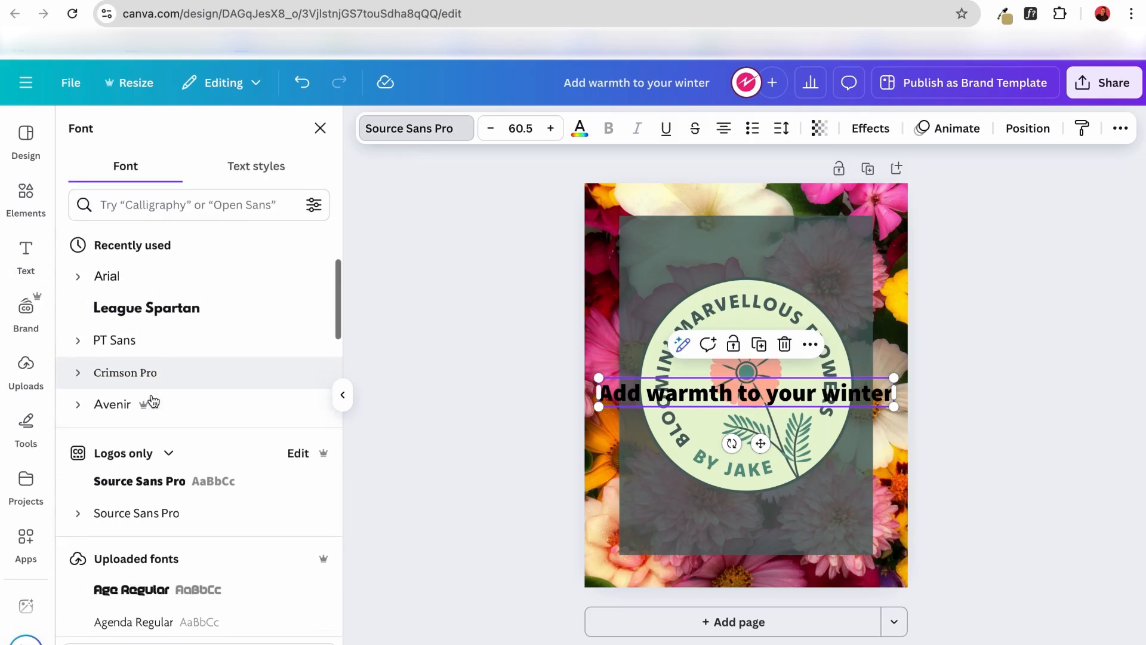
pyautogui.scroll(-7, 153, 400)
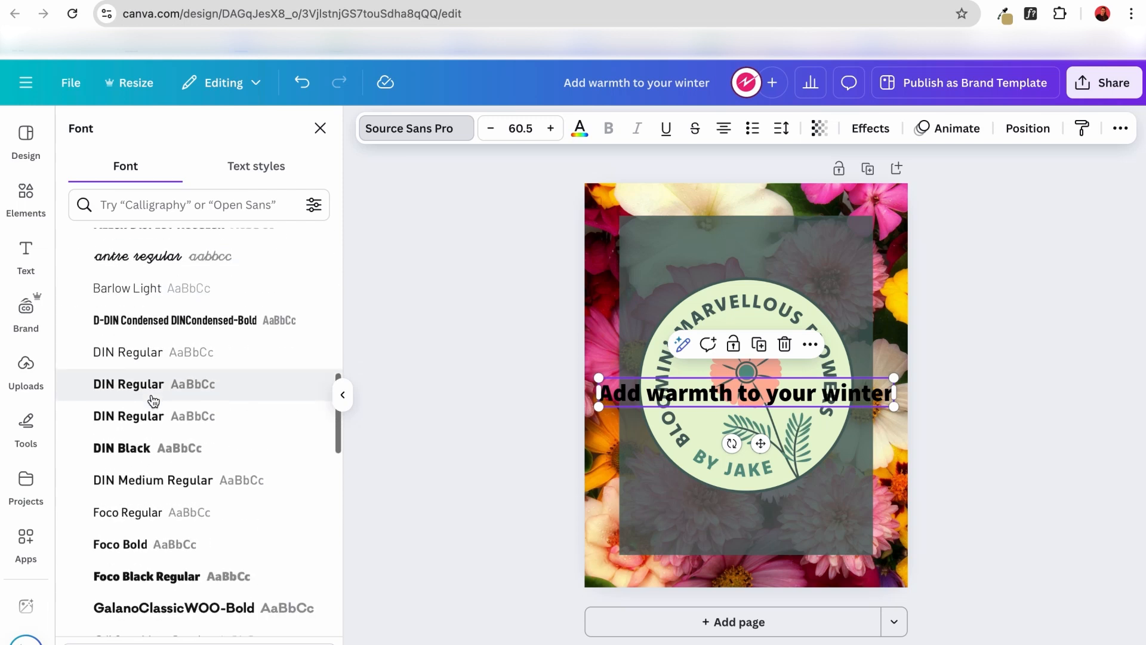
pyautogui.scroll(-3, 153, 400)
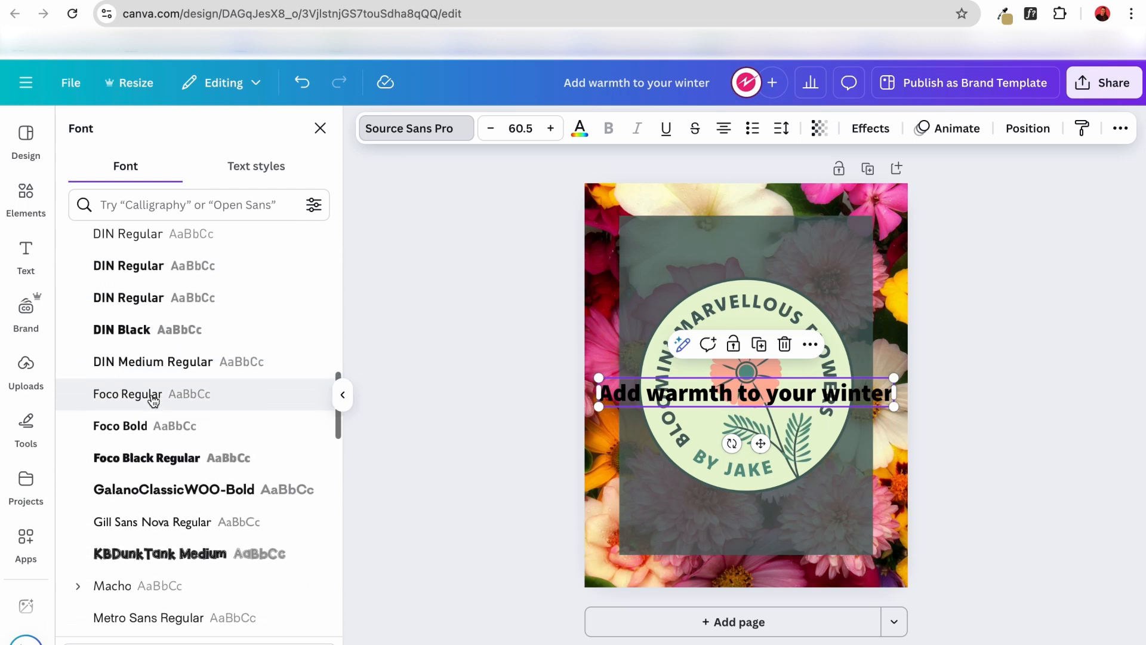
pyautogui.click(128, 332)
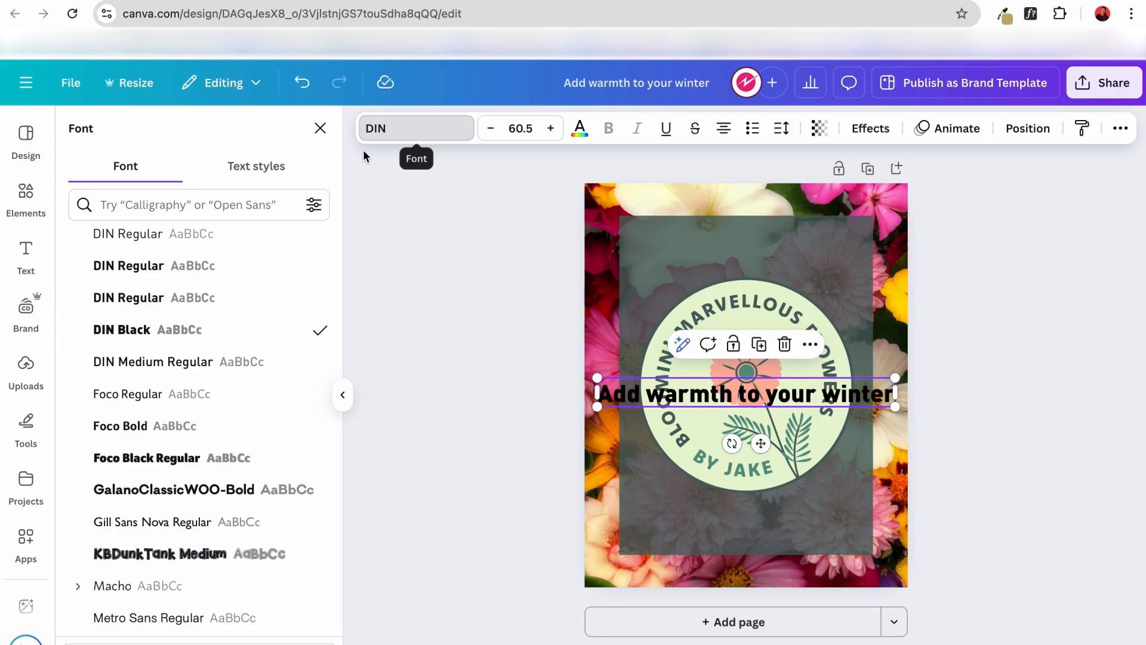
# Find the DejaVu Serif font by searching for "deja" and apply it to the heading in bold.
pyautogui.click(169, 203)
pyautogui.write('deja')
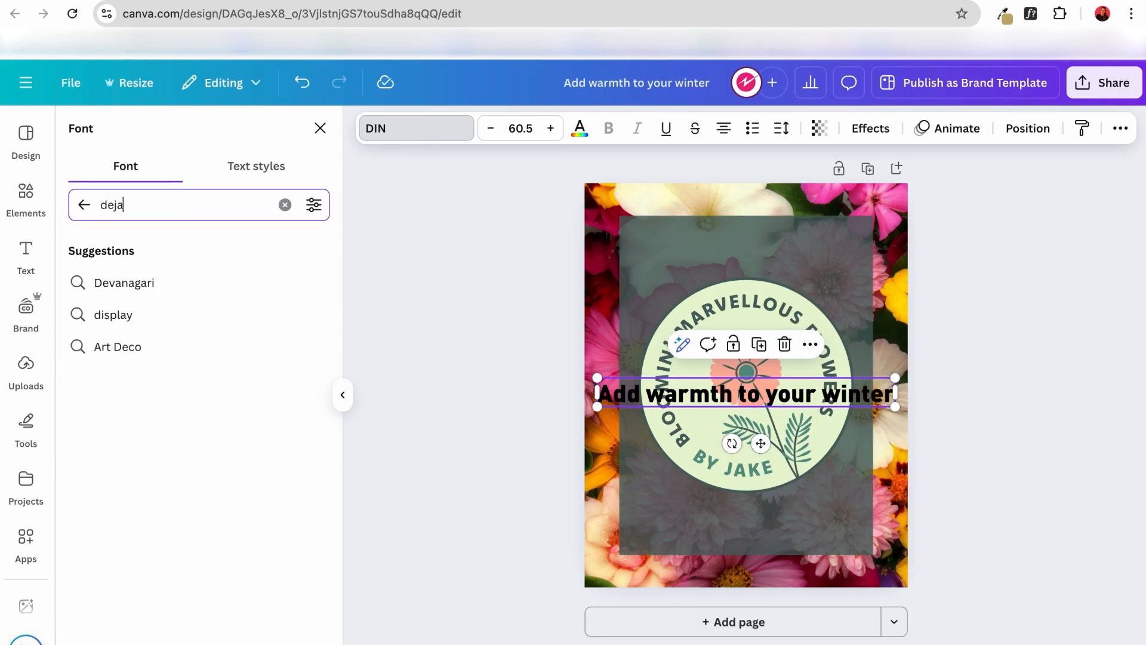
pyautogui.click(140, 317)
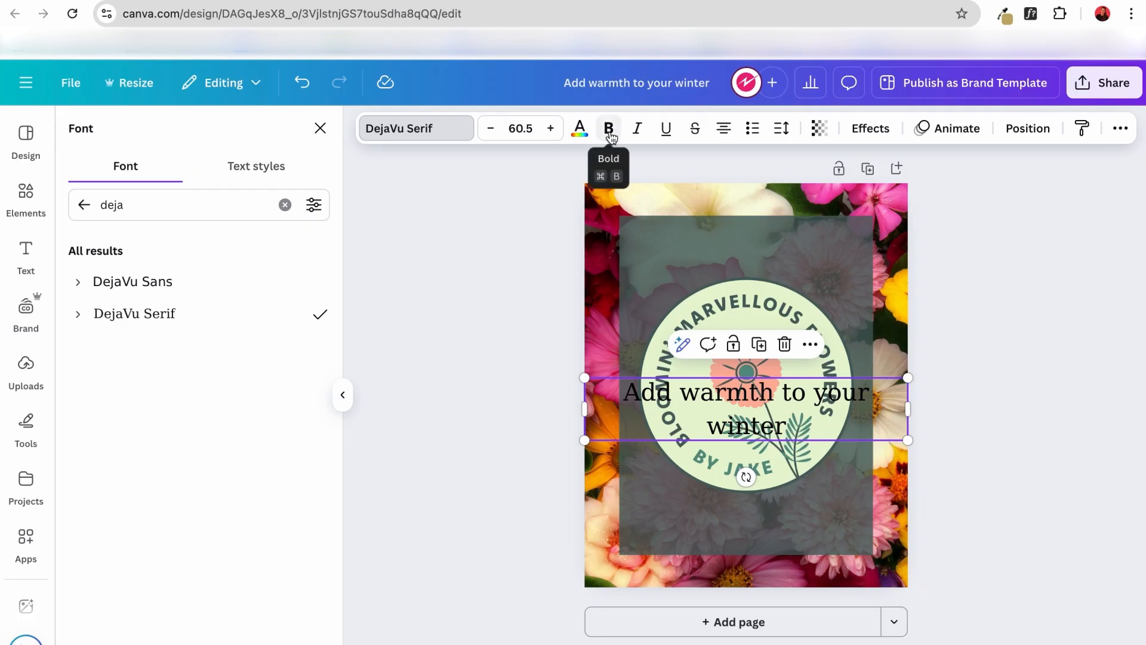
pyautogui.click(609, 132)
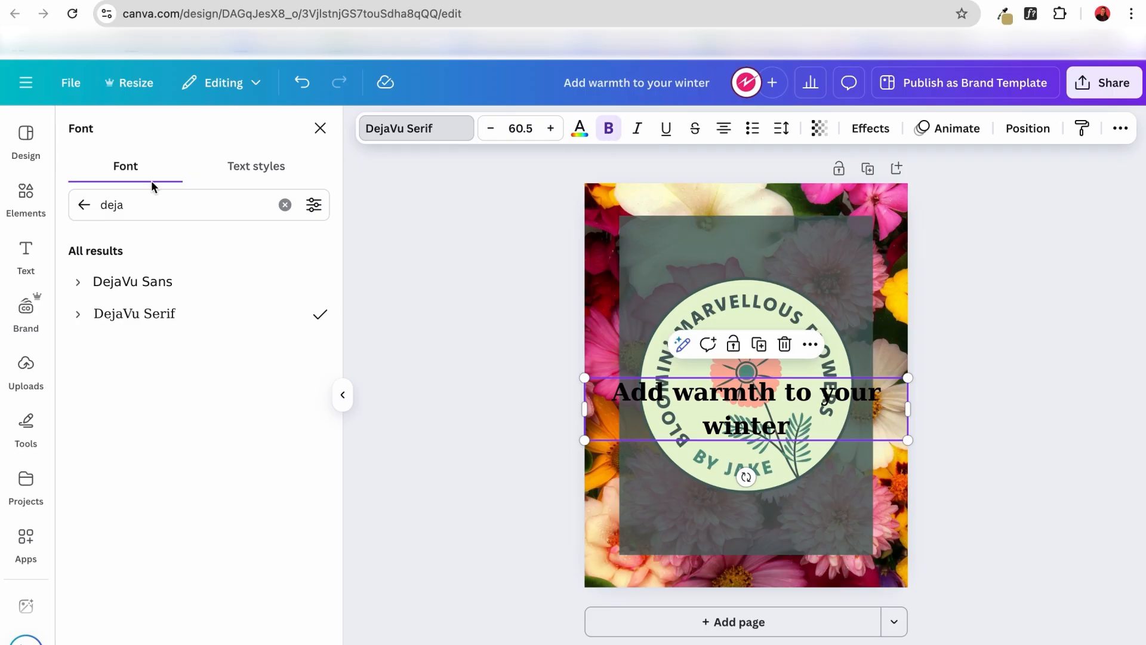
pyautogui.click(285, 205)
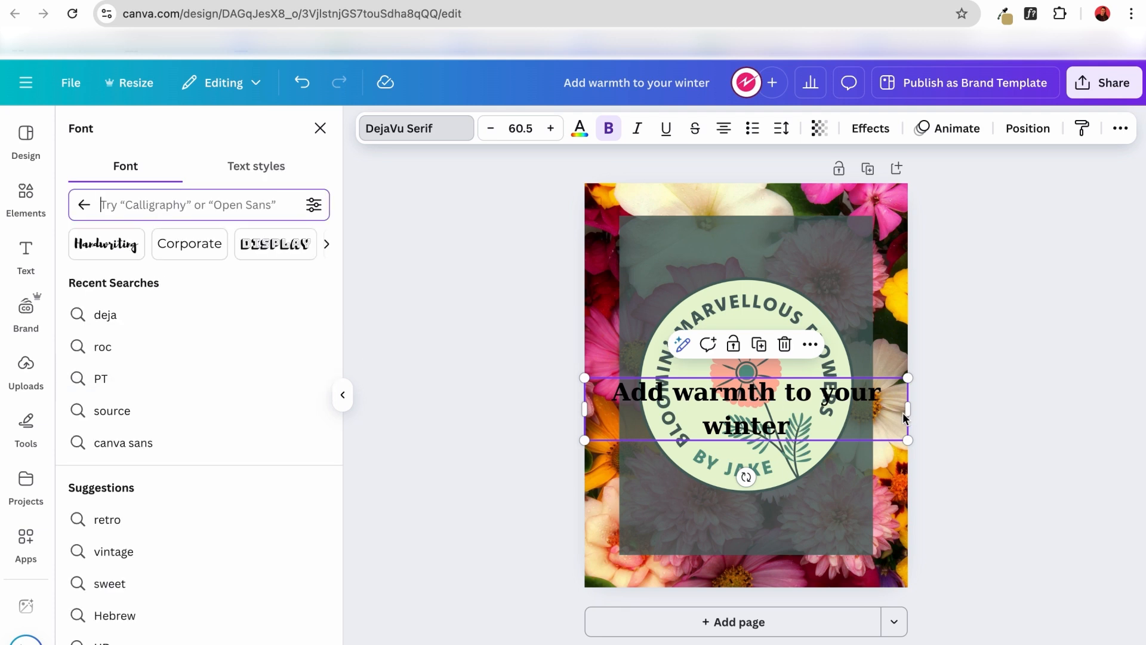
pyautogui.moveTo(907, 410)
pyautogui.mouseDown()
pyautogui.moveTo(890, 412)
pyautogui.moveTo(905, 412)
pyautogui.mouseUp()
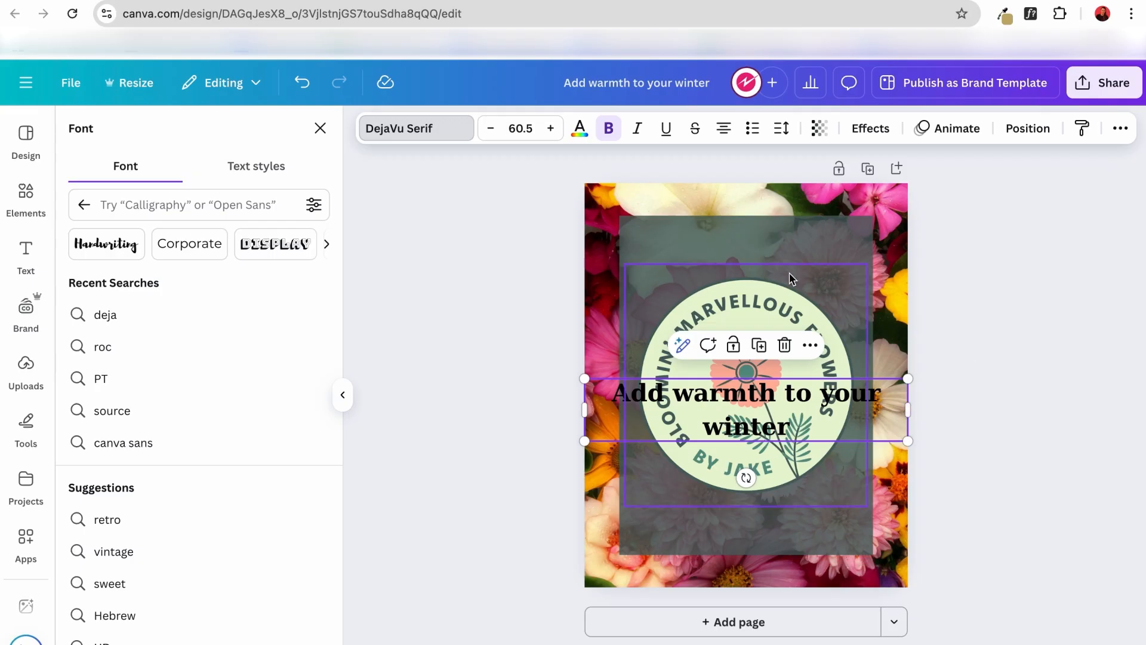
# Colour the heading text pale green using the photo colours taken from the logo.
pyautogui.click(578, 133)
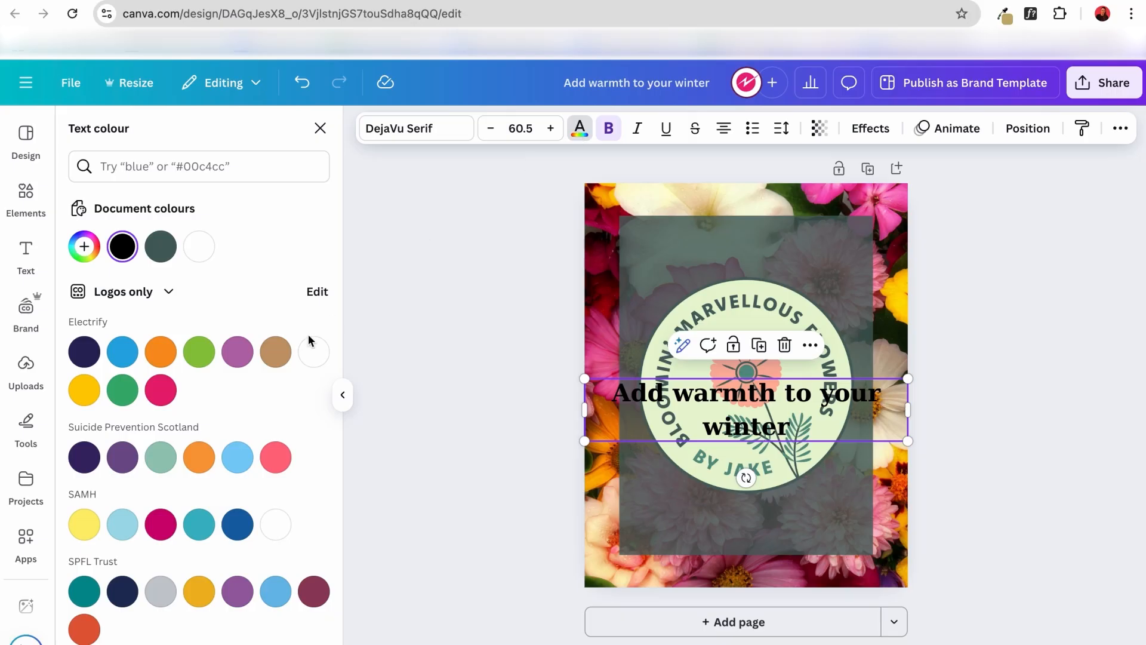
pyautogui.scroll(-10, 203, 465)
pyautogui.scroll(-3, 203, 468)
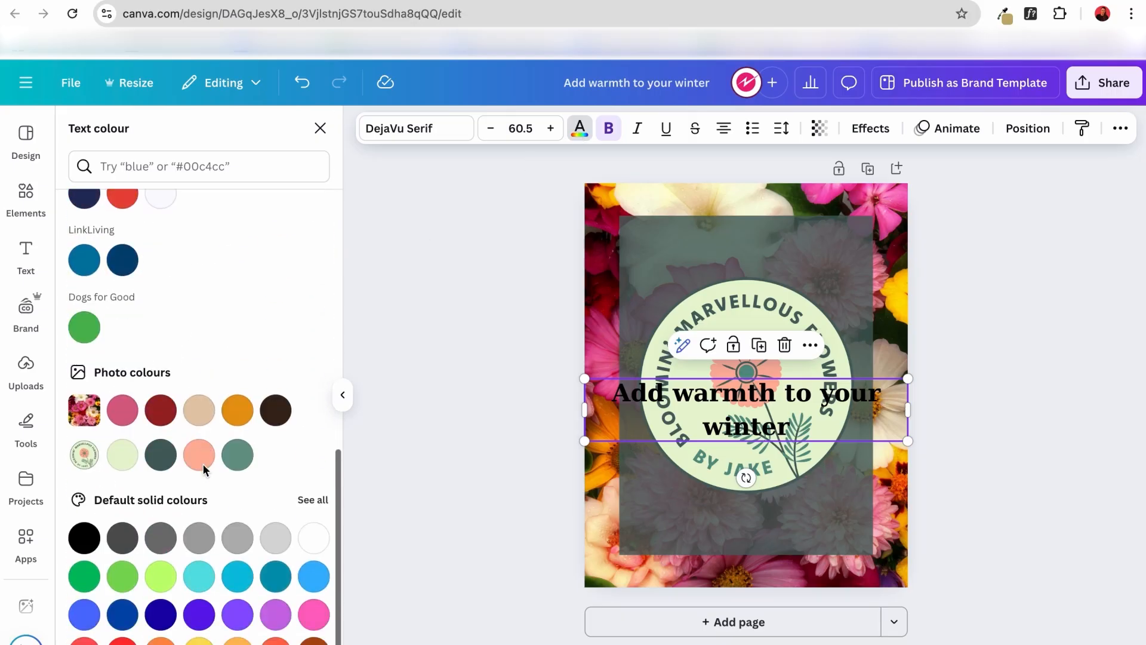
pyautogui.click(120, 461)
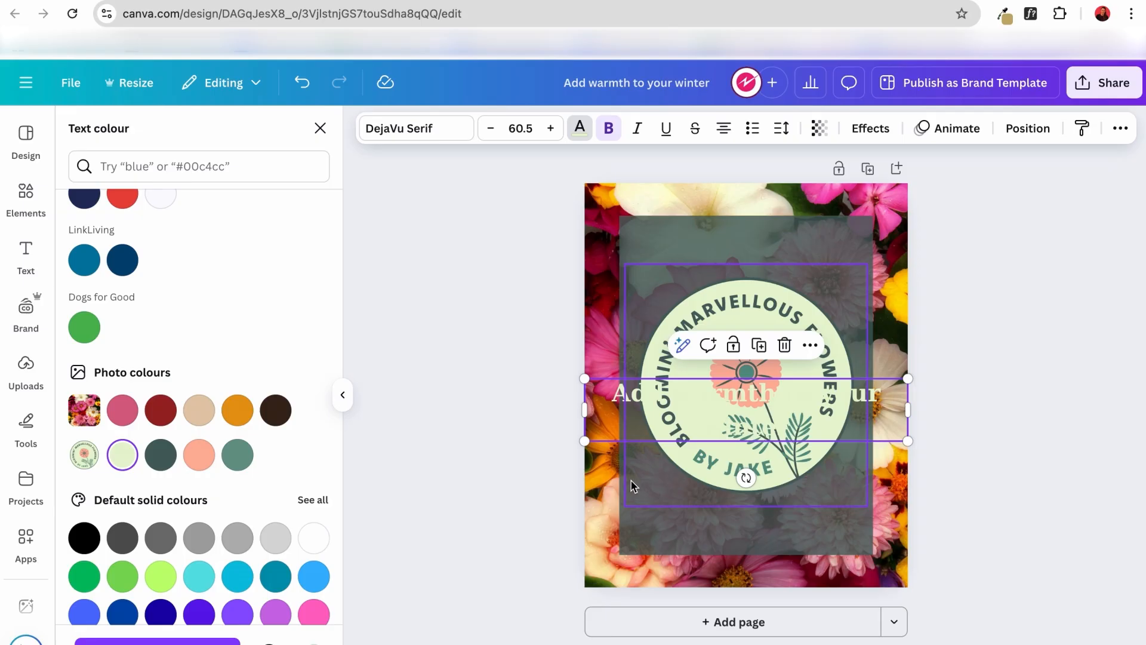
pyautogui.click(953, 320)
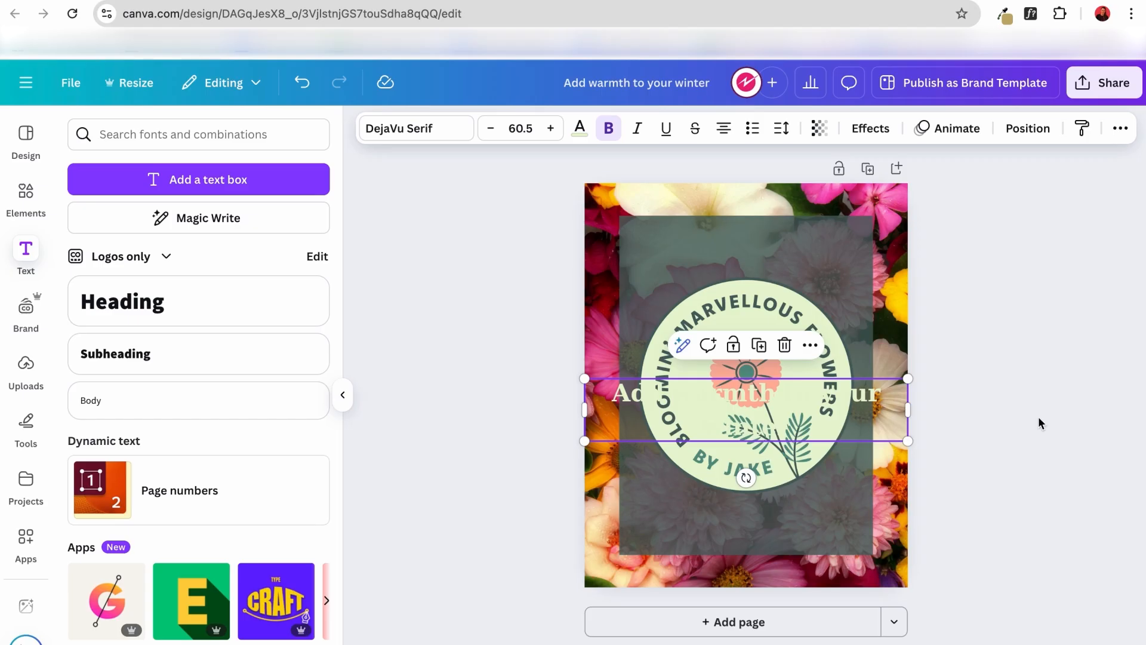
# Shrink the logo to a small badge and centre it near the bottom of the dark green panel.
pyautogui.click(819, 348)
pyautogui.moveTo(819, 347); pyautogui.dragTo(821, 418)
pyautogui.moveTo(867, 334); pyautogui.dragTo(709, 512)
pyautogui.moveTo(674, 547); pyautogui.dragTo(759, 512)
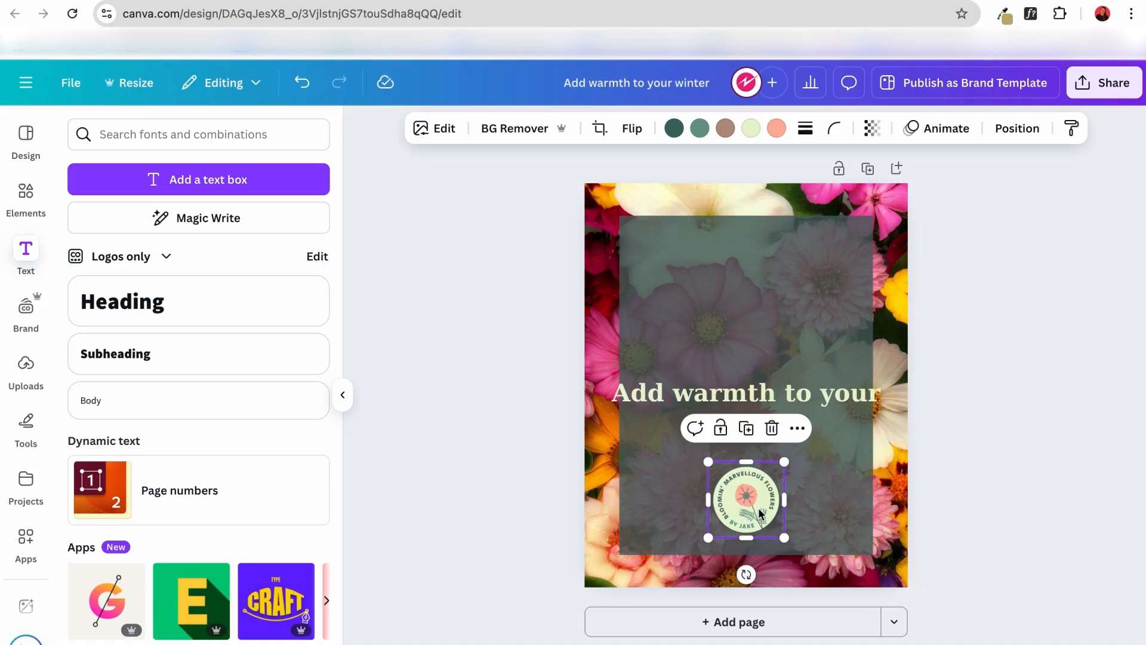
# Narrow the heading's text box so it wraps after "warmth", and move it to the upper part of the panel.
pyautogui.click(761, 404)
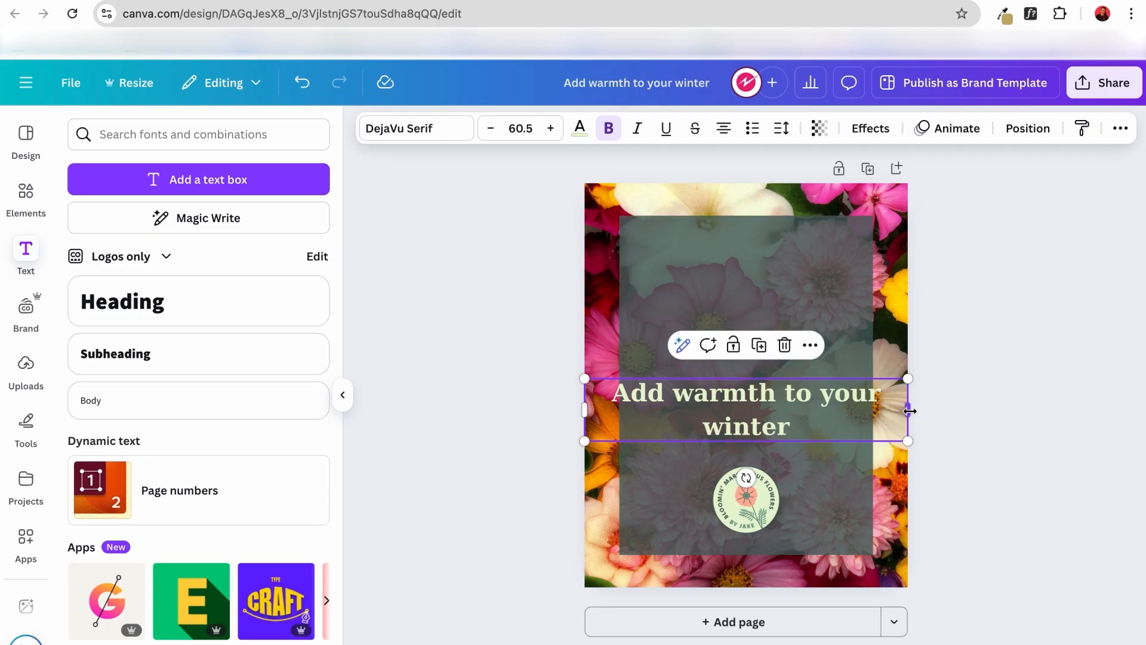
pyautogui.moveTo(905, 415); pyautogui.dragTo(781, 423)
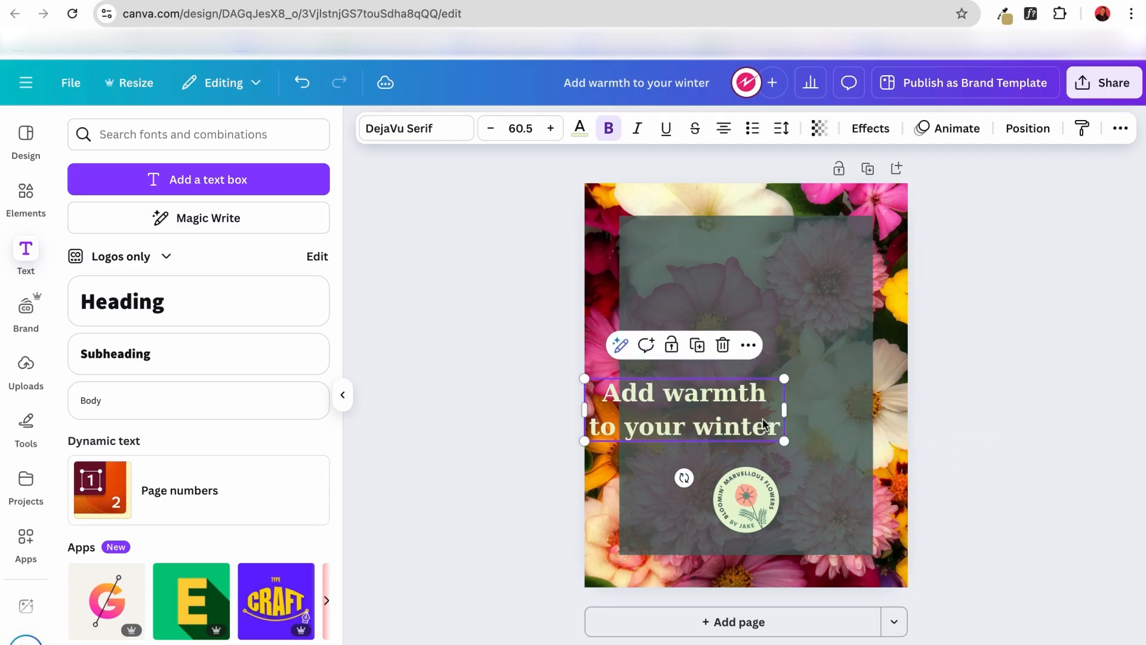
pyautogui.moveTo(716, 403); pyautogui.dragTo(776, 294)
# Enlarge the heading to font size 68.5, widen its box to keep two lines, and centre it on the panel.
pyautogui.click(550, 128)
pyautogui.click(551, 129)
pyautogui.click(550, 128)
pyautogui.click(551, 128)
pyautogui.click(550, 129)
pyautogui.click(550, 128)
pyautogui.click(550, 129)
pyautogui.click(551, 128)
pyautogui.moveTo(646, 329); pyautogui.dragTo(626, 334)
pyautogui.moveTo(740, 276); pyautogui.dragTo(753, 279)
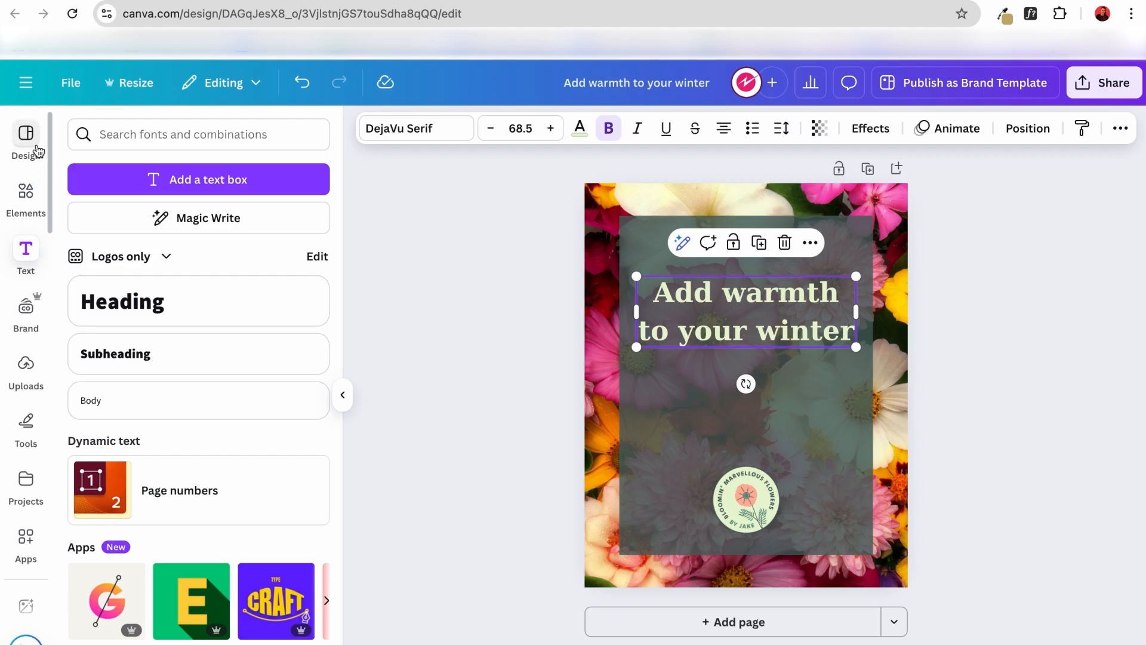
# Add a subheading directly beneath the heading and set its font size to 36.
pyautogui.click(124, 359)
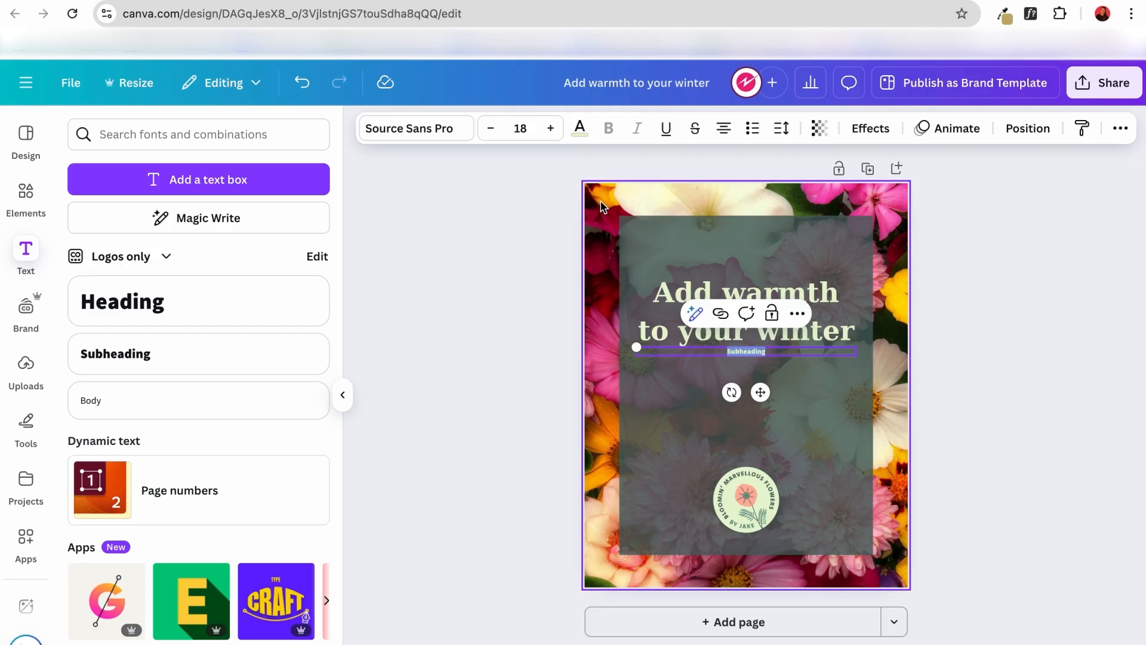
pyautogui.click(550, 129)
pyautogui.click(550, 128)
pyautogui.click(550, 128)
pyautogui.click(550, 128)
pyautogui.click(550, 128)
pyautogui.click(550, 128)
pyautogui.click(551, 129)
pyautogui.click(550, 128)
pyautogui.click(550, 128)
pyautogui.click(550, 128)
pyautogui.click(550, 128)
pyautogui.click(550, 129)
pyautogui.click(550, 128)
pyautogui.click(551, 129)
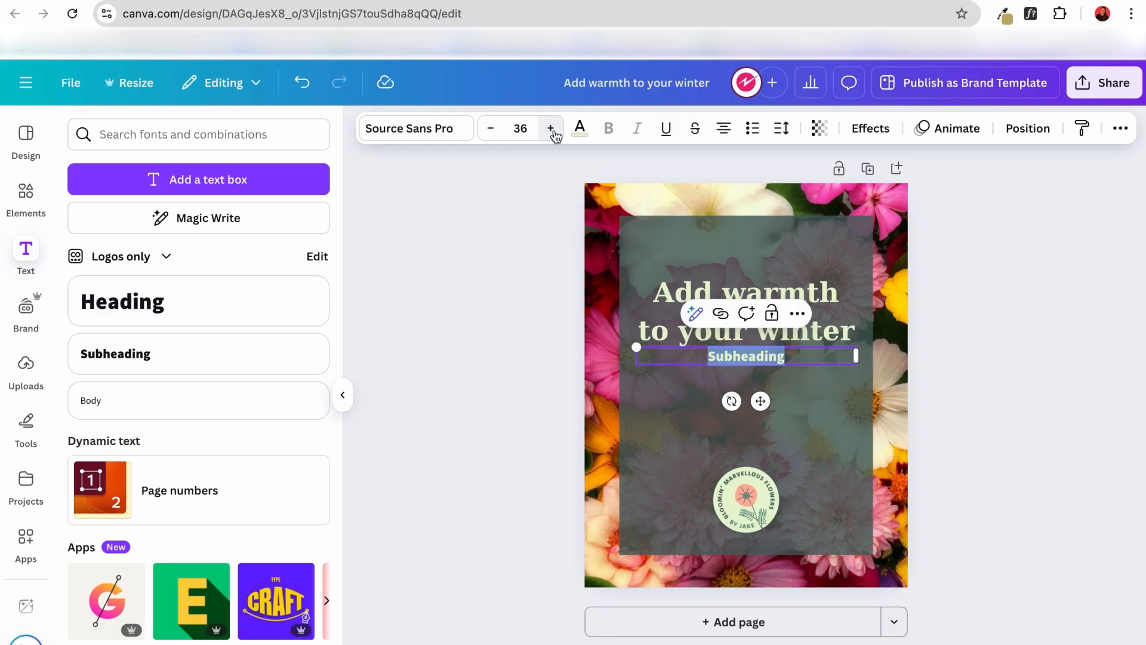
# Replace the placeholder subheading with "Freshly picked flowers everyday" and move it slightly lower to leave a gap beneath the heading.
pyautogui.write('F')
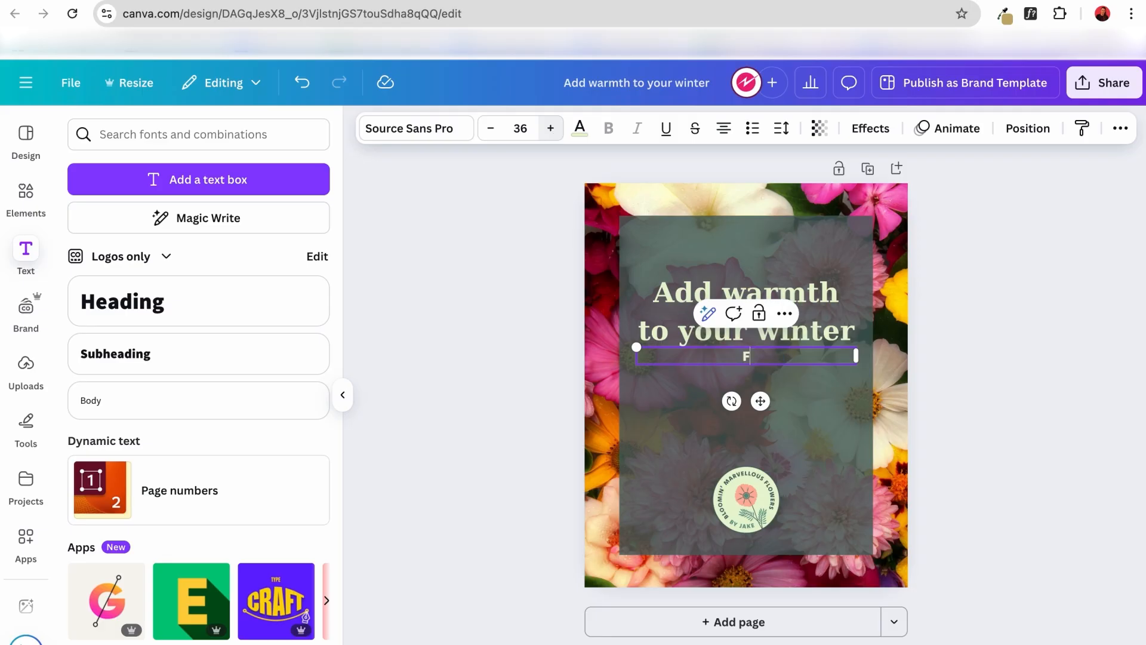
pyautogui.write('reshly pick')
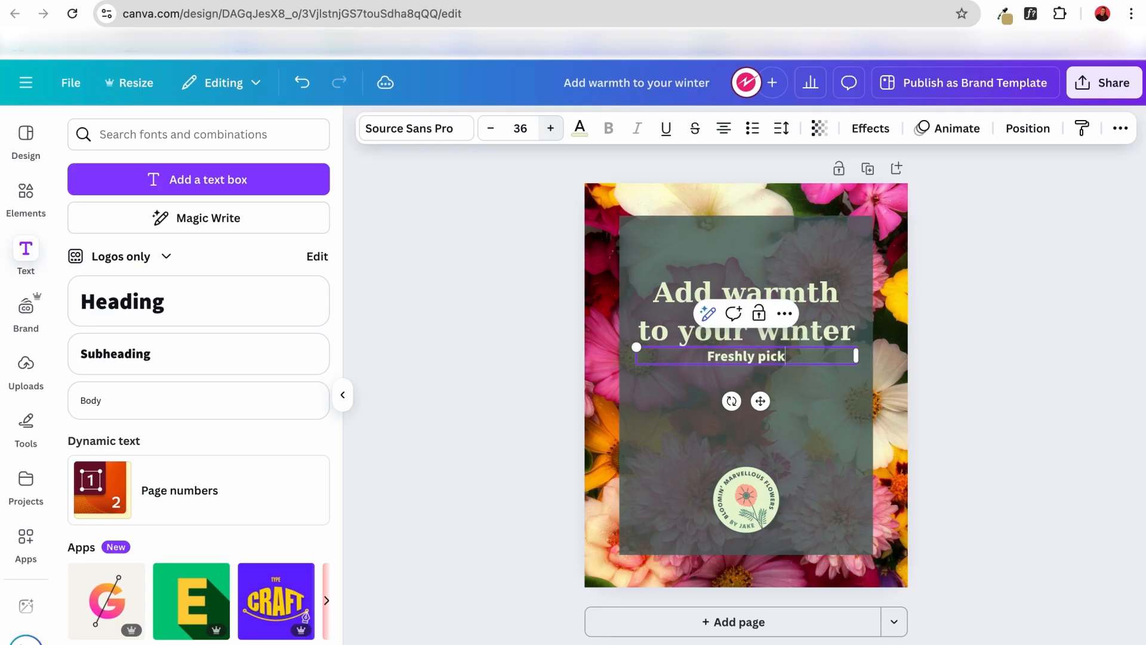
pyautogui.write('ed flow')
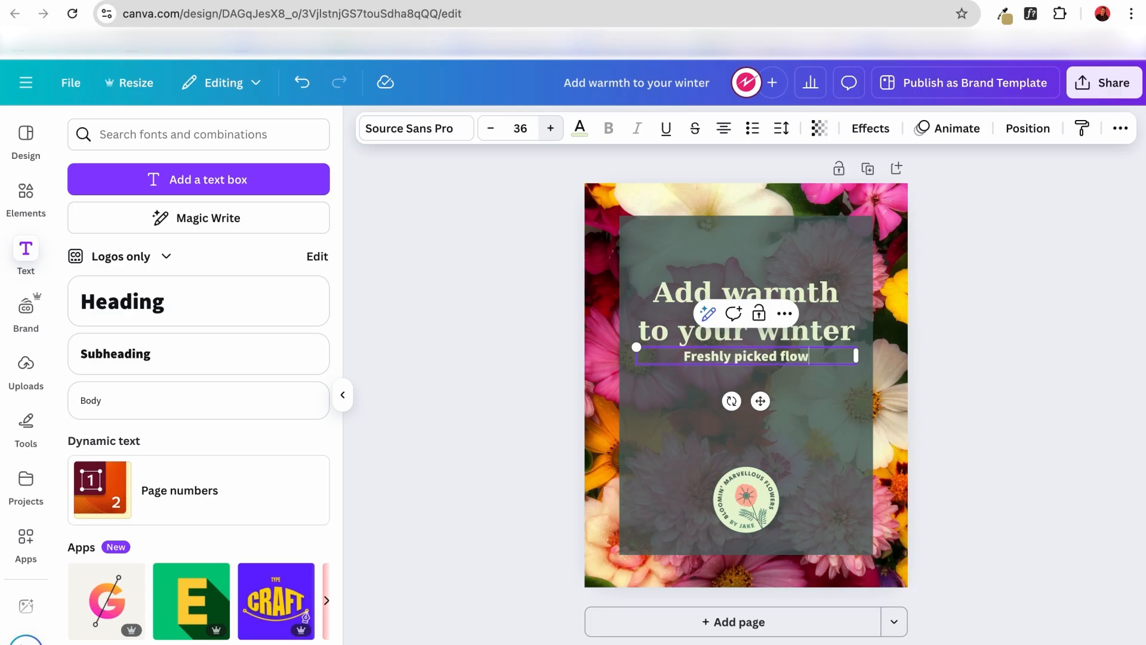
pyautogui.write('ers everyday')
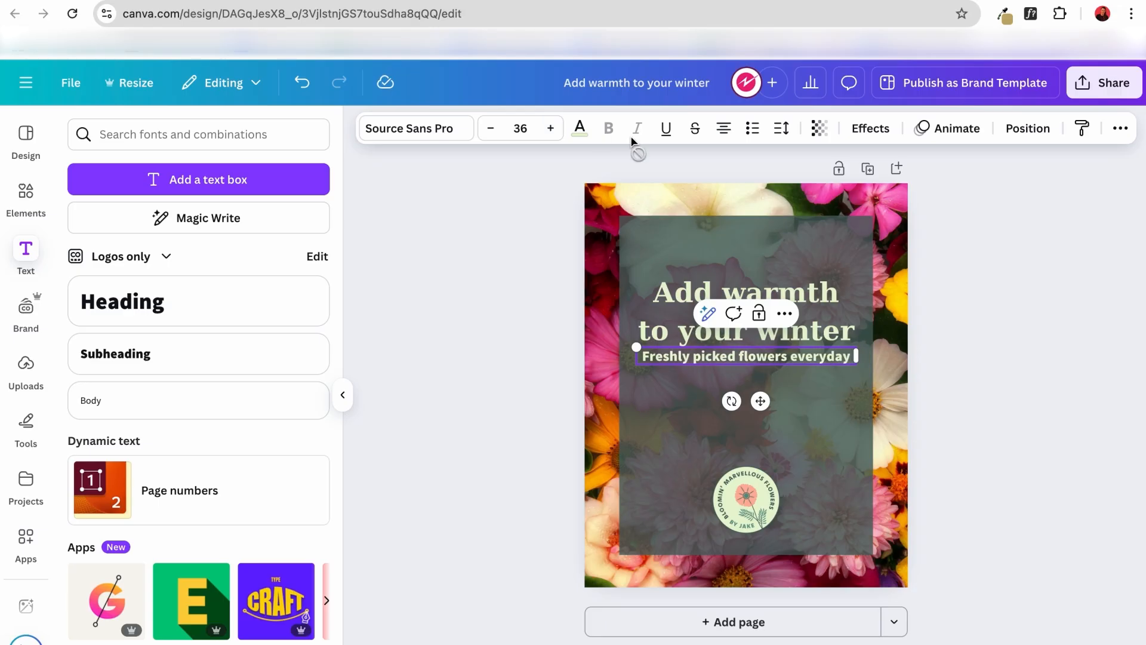
pyautogui.click(657, 395)
pyautogui.click(697, 360)
pyautogui.moveTo(714, 357); pyautogui.dragTo(714, 374)
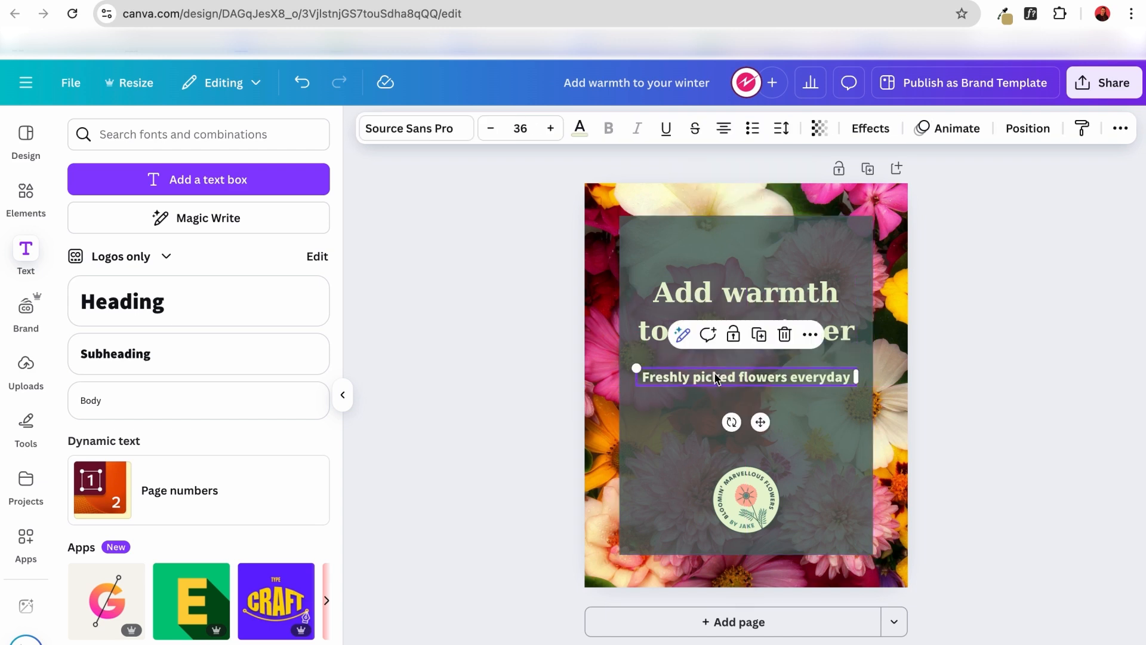
# Colour the subheading with the peach #feb49e from the logo's photo colours.
pyautogui.click(580, 132)
pyautogui.scroll(-10, 191, 444)
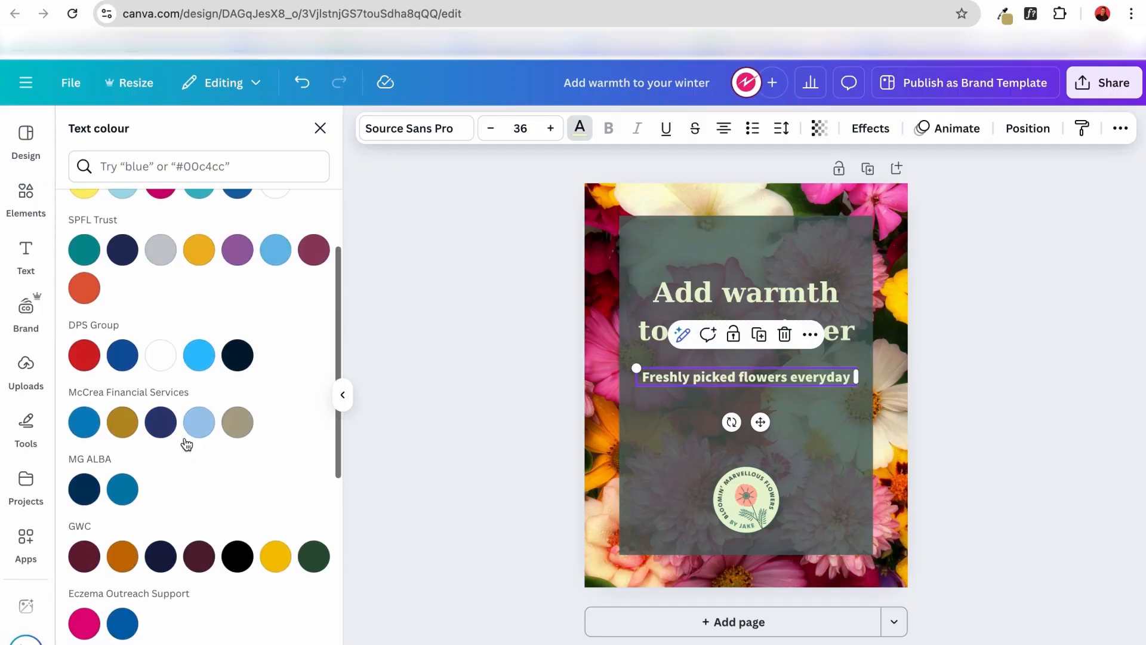
pyautogui.scroll(-4, 184, 437)
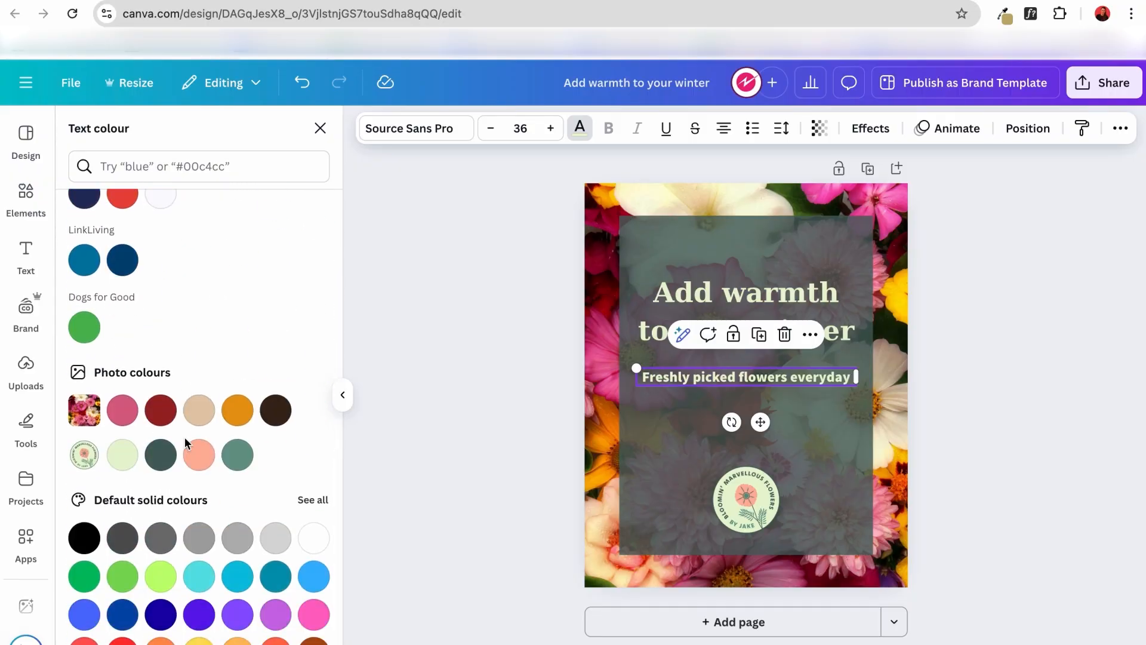
pyautogui.click(207, 461)
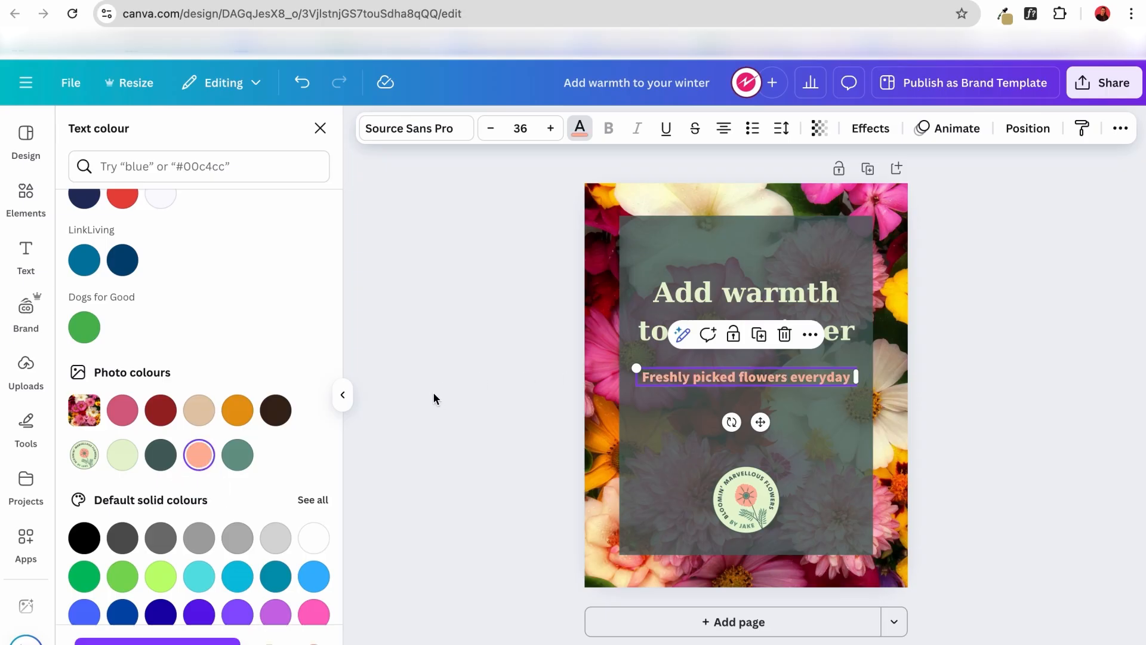
pyautogui.click(421, 458)
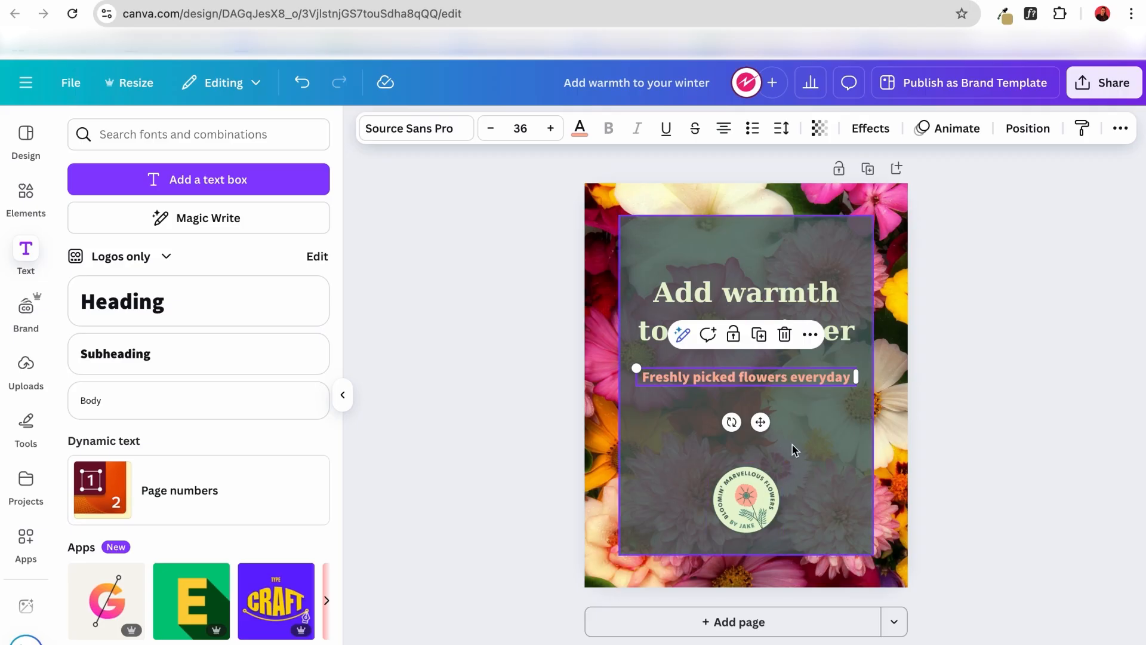
# Move the subheading and heading lower on the panel, and enlarge the logo, keeping it centred beneath them.
pyautogui.moveTo(810, 384); pyautogui.dragTo(810, 412)
pyautogui.moveTo(810, 337); pyautogui.dragTo(809, 369)
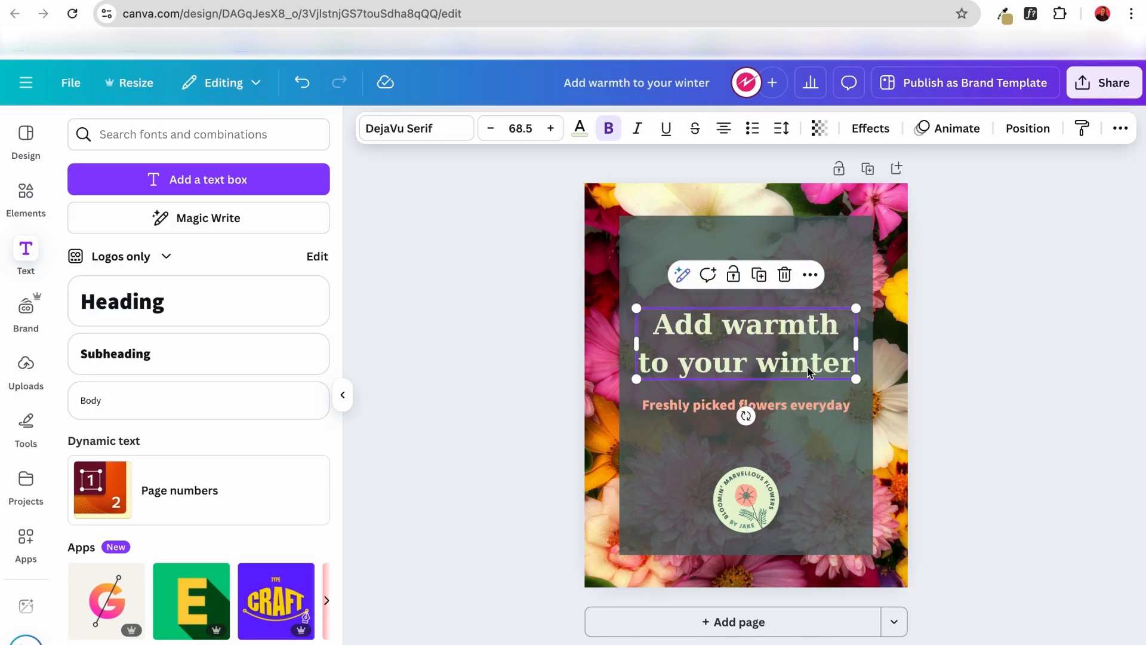
pyautogui.click(767, 501)
pyautogui.moveTo(782, 461); pyautogui.dragTo(797, 443)
pyautogui.moveTo(779, 497); pyautogui.dragTo(768, 496)
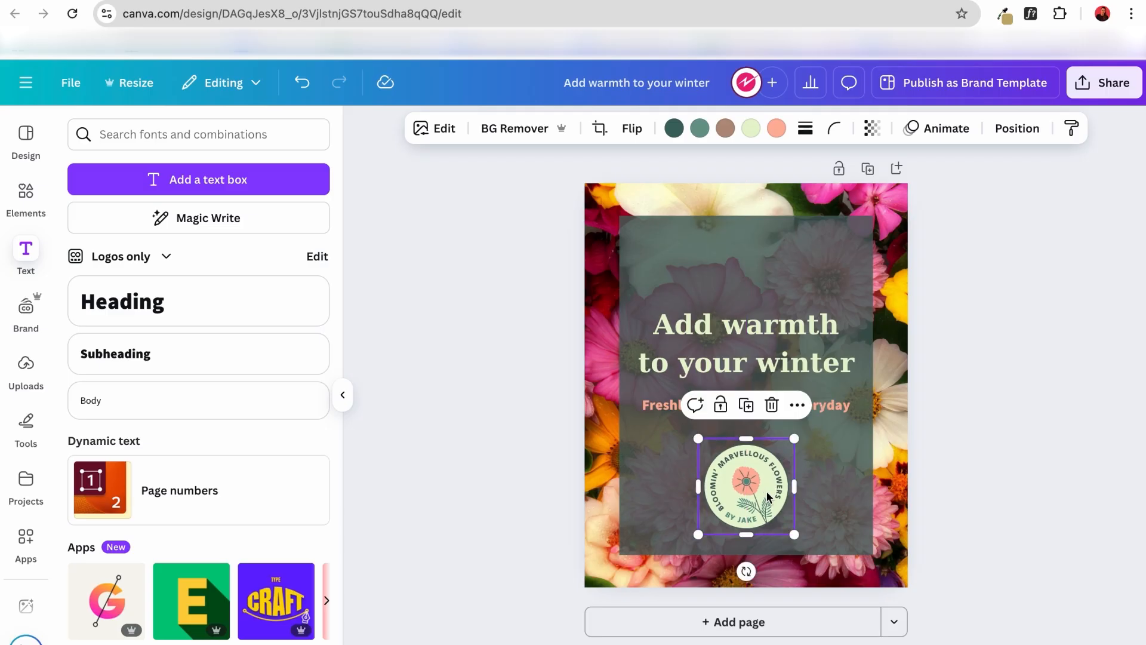
pyautogui.click(986, 472)
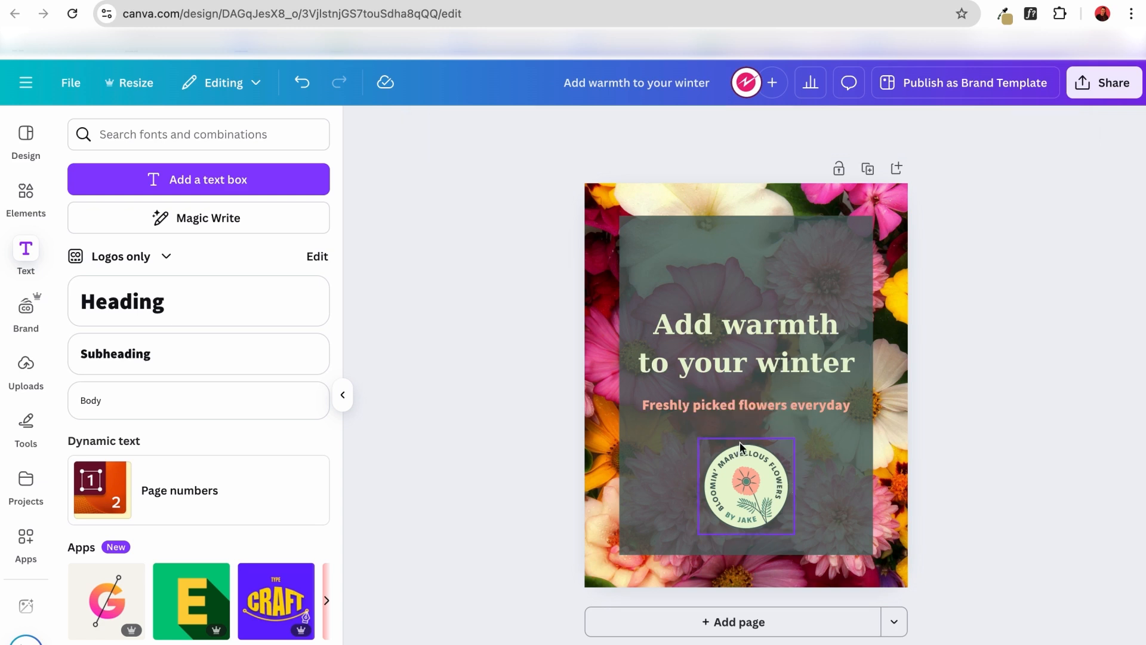
# Try italic and underline styling on the heading, and turn both off again.
pyautogui.click(795, 346)
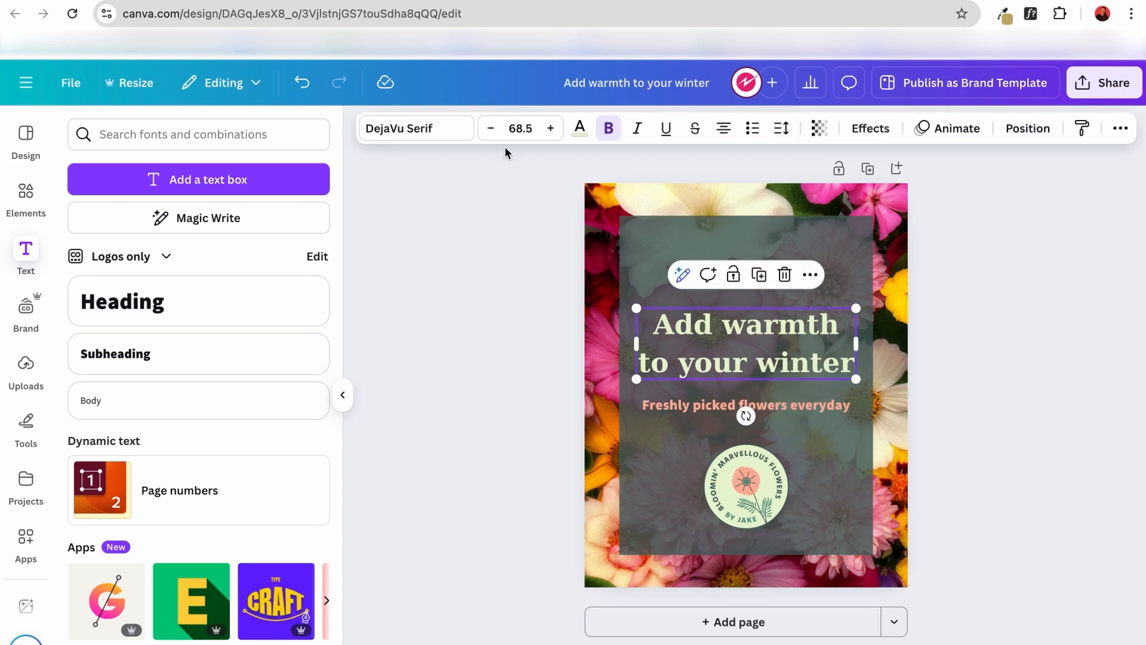
pyautogui.click(639, 129)
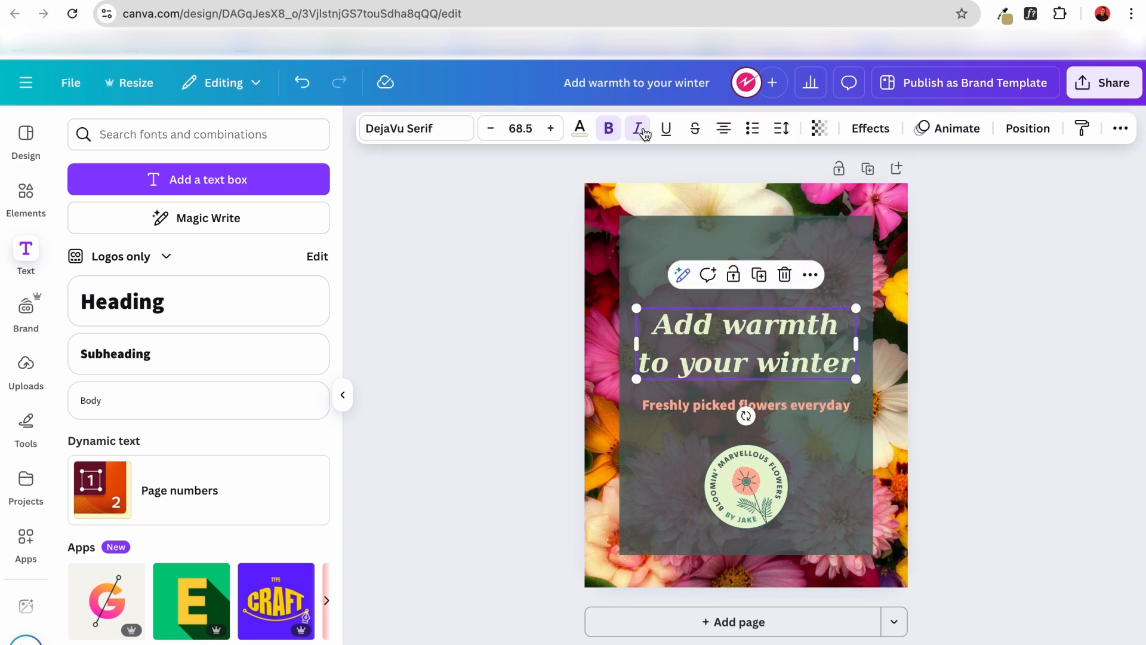
pyautogui.click(667, 133)
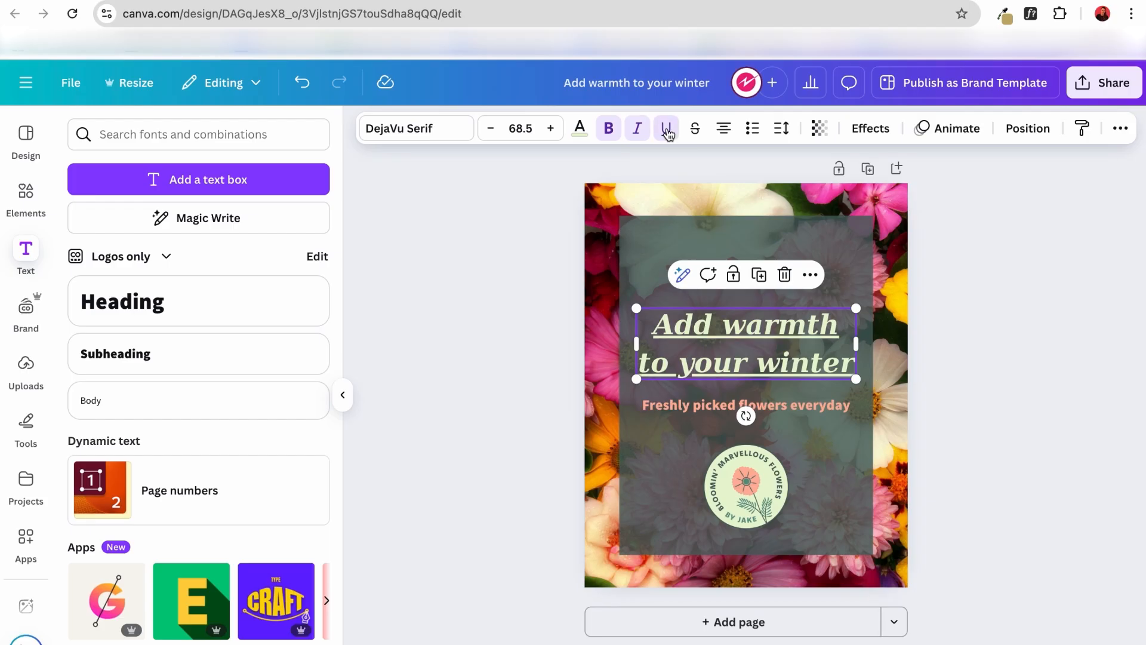
pyautogui.click(668, 133)
pyautogui.click(637, 137)
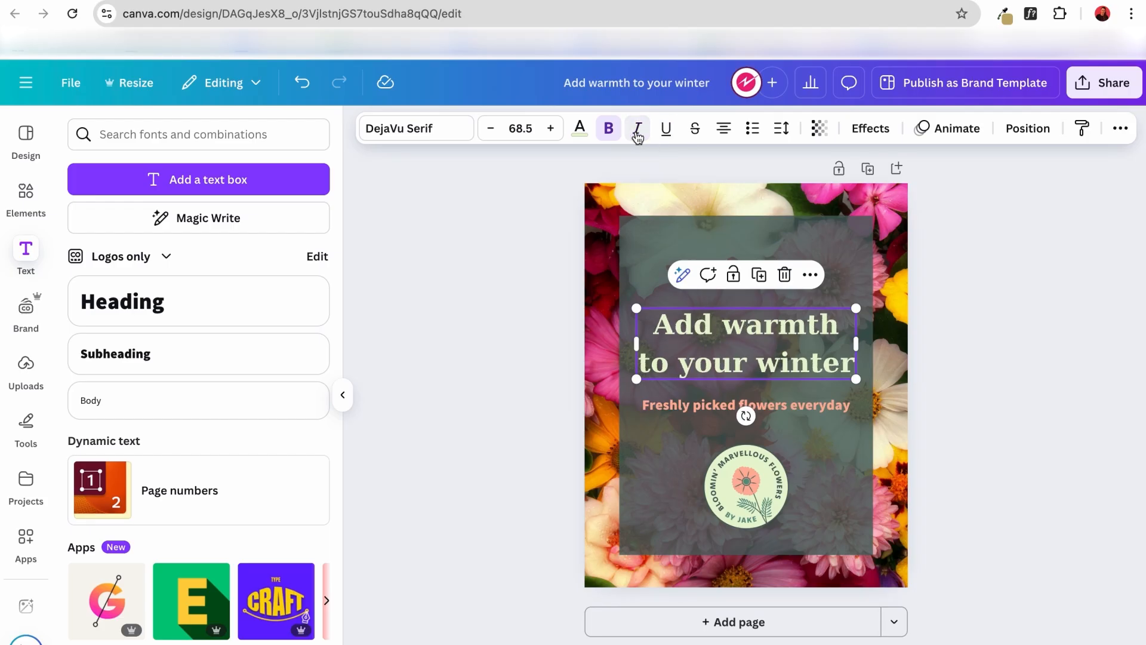
# Try the heading's other text alignments, including justified and right-aligned, and return it to centred.
pyautogui.click(724, 132)
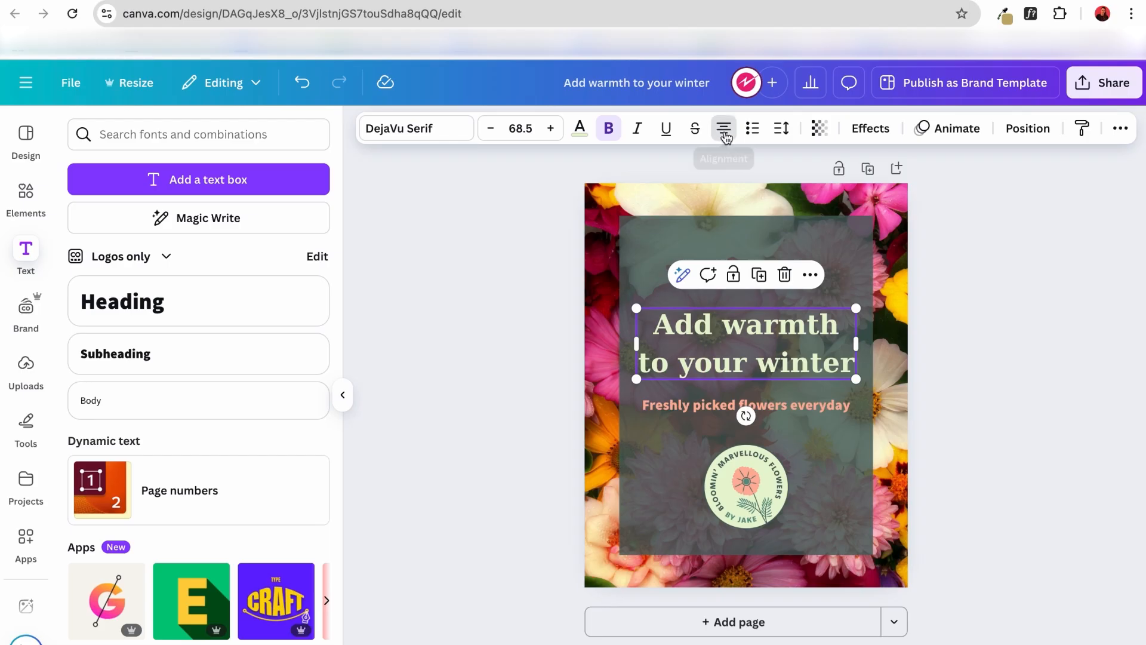
pyautogui.click(724, 131)
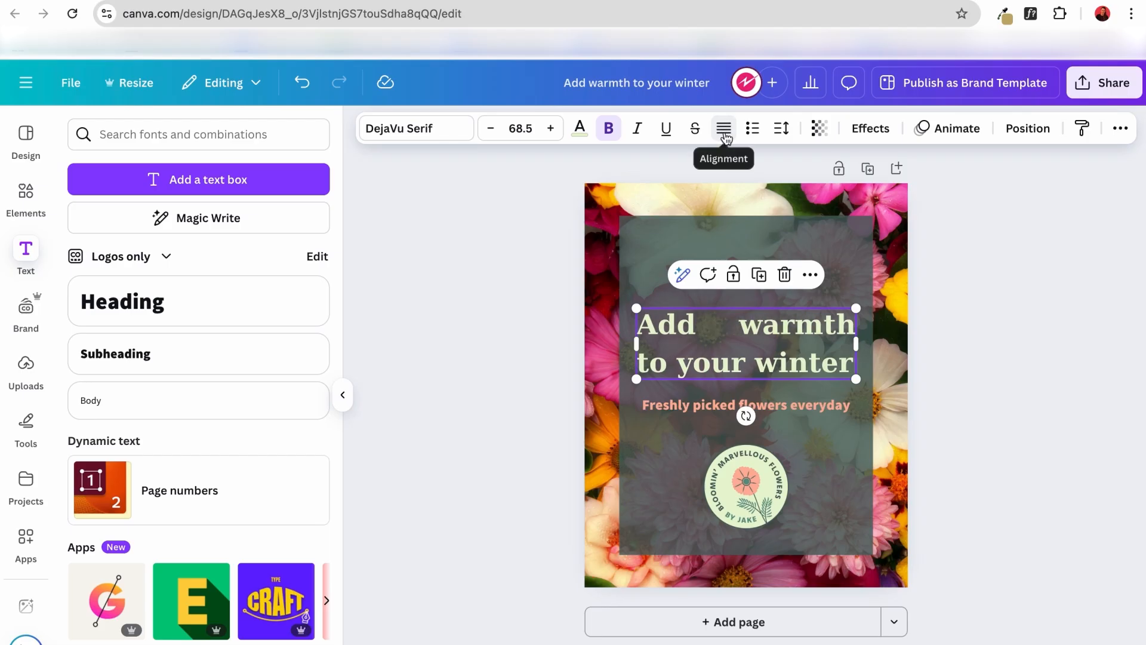
pyautogui.click(724, 131)
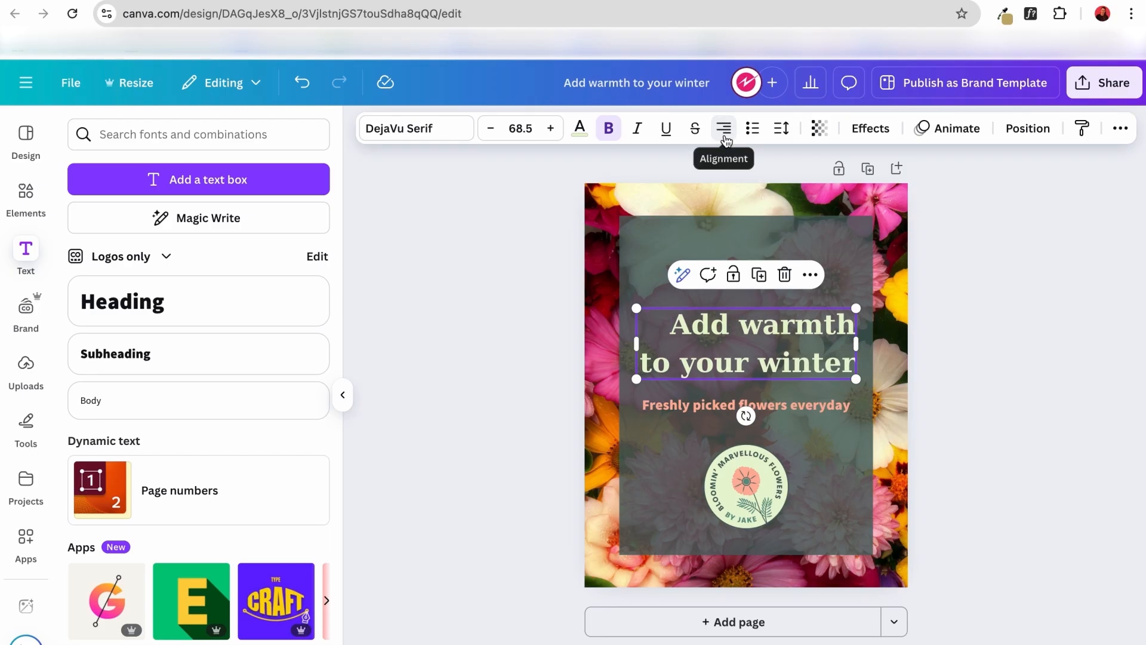
pyautogui.click(724, 135)
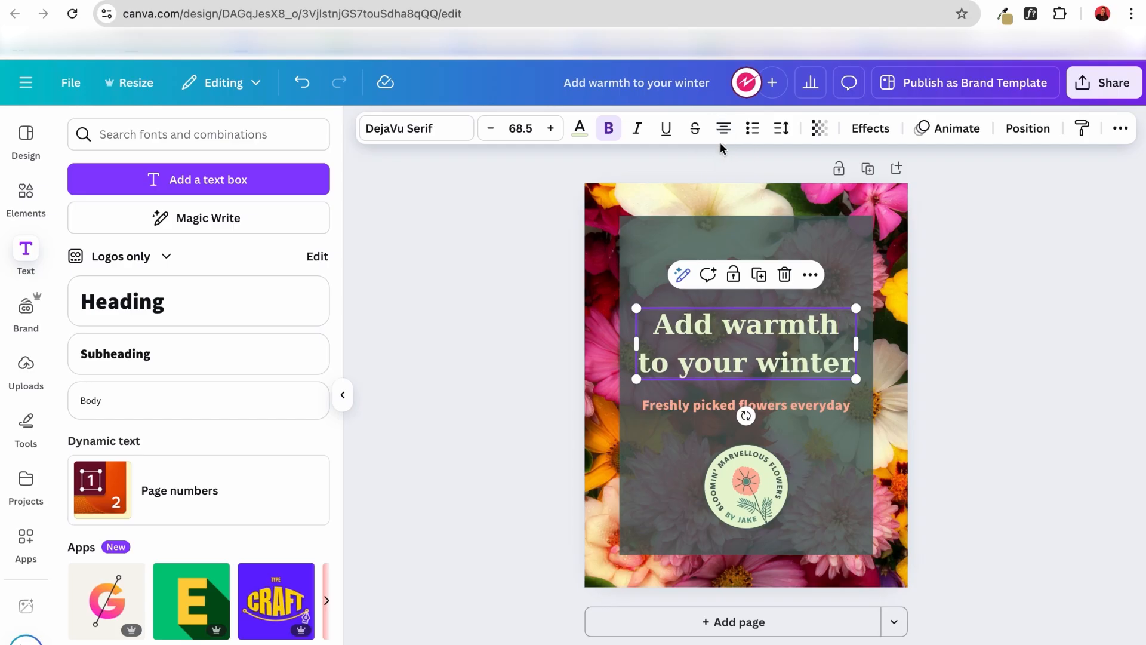
pyautogui.click(960, 372)
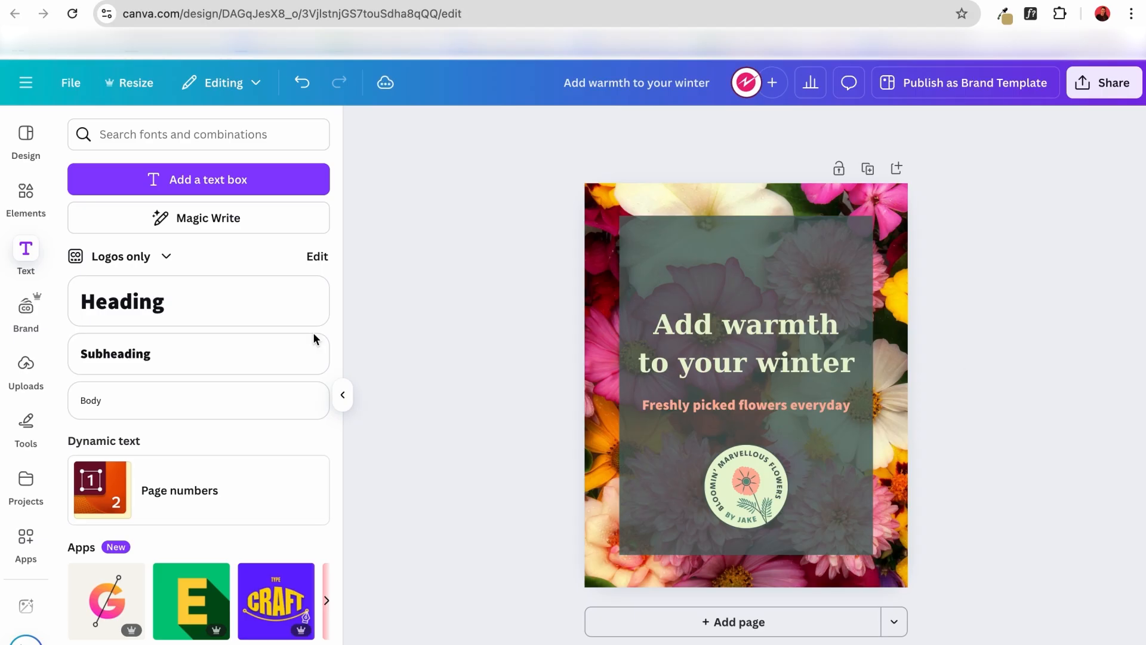
# Open the full Graphics collection in the elements library and look over its categories.
pyautogui.click(26, 196)
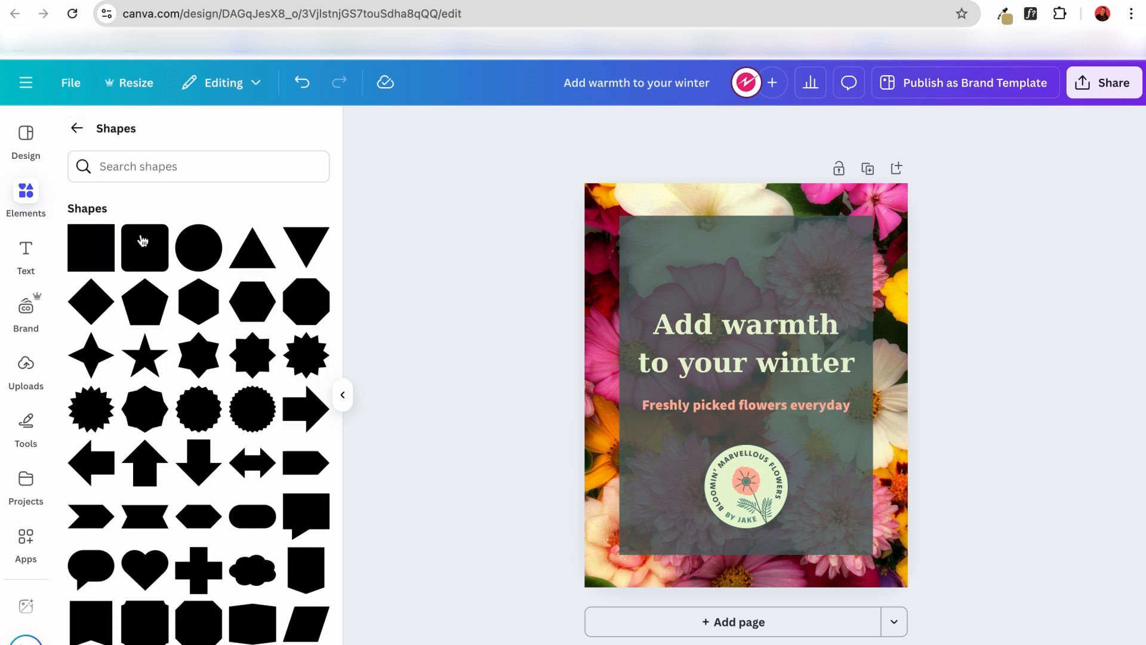
pyautogui.click(76, 129)
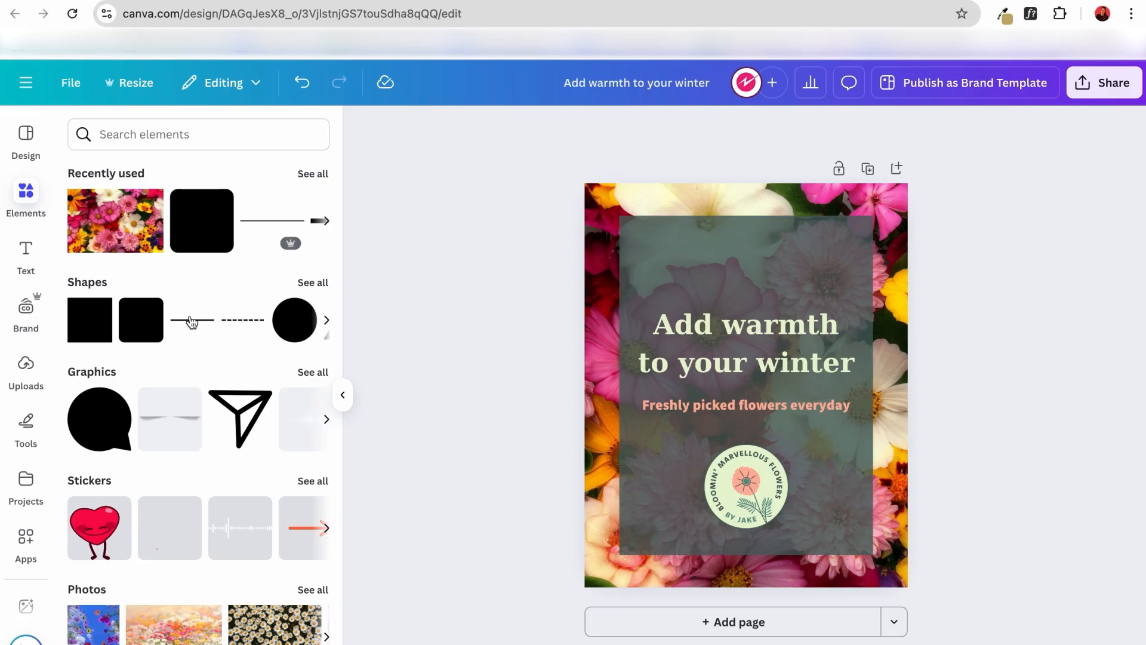
pyautogui.click(100, 376)
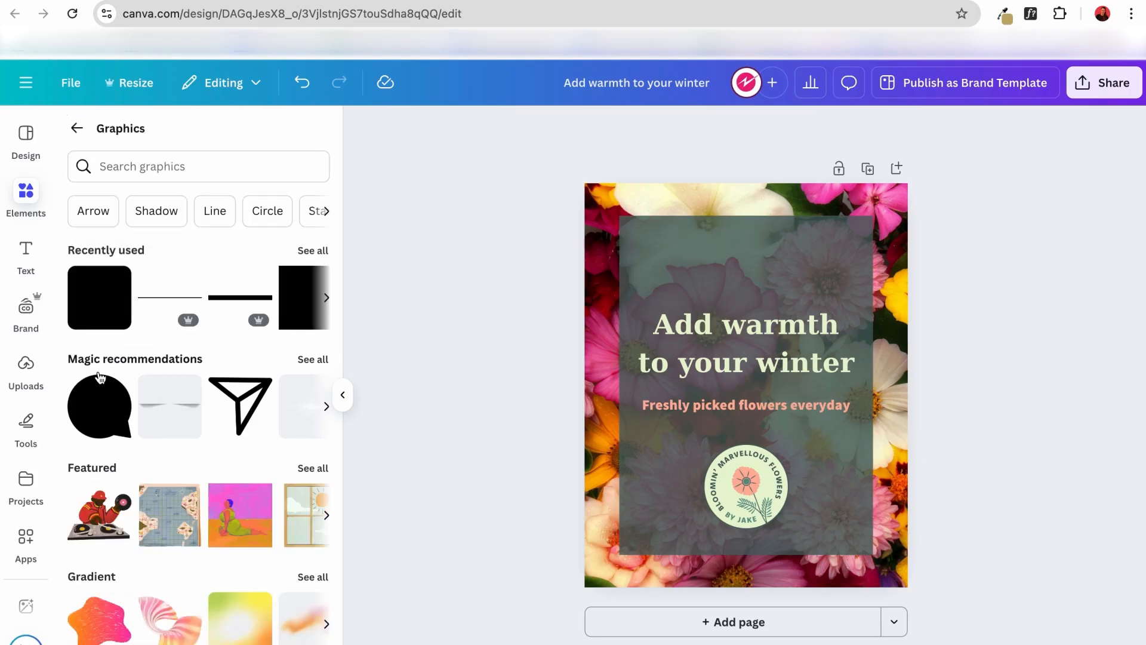
pyautogui.scroll(-5, 209, 469)
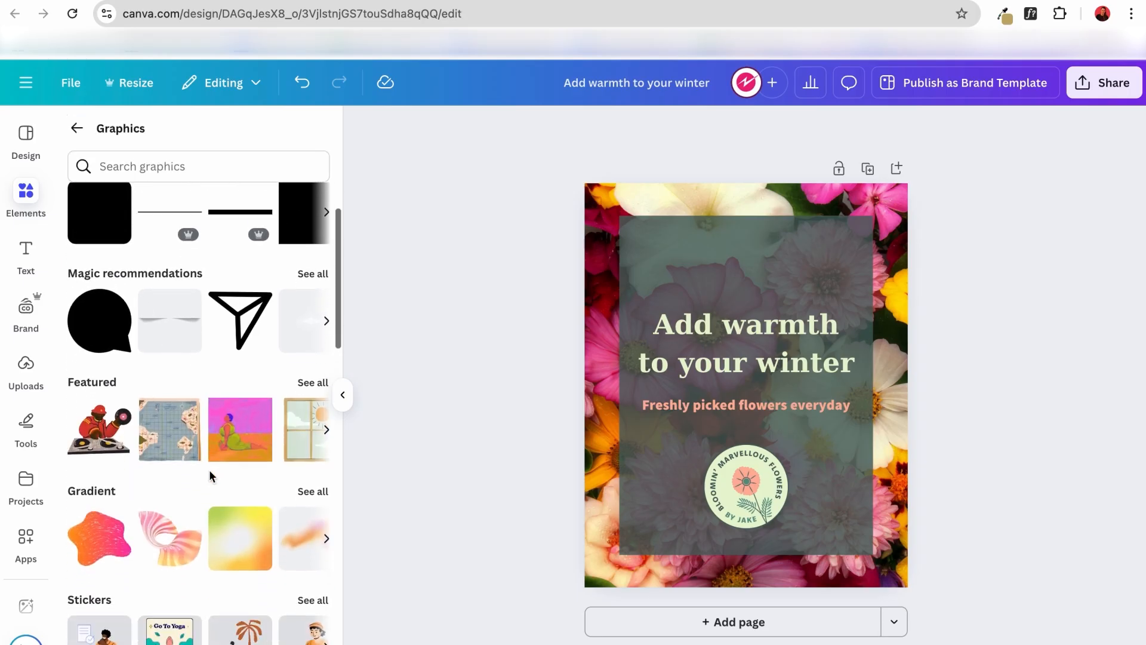
pyautogui.scroll(-2, 209, 469)
pyautogui.scroll(7, 209, 469)
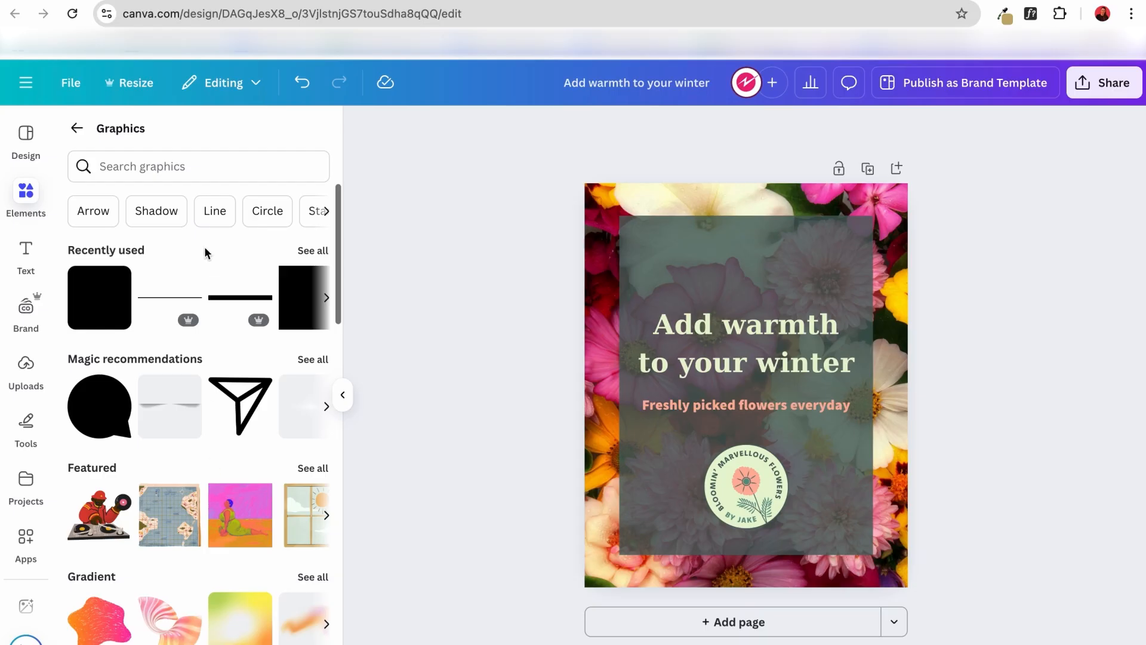
# Search the graphics for "bunch of flowers" and add the yellow and orange bouquet tied with a yellow ribbon.
pyautogui.click(209, 167)
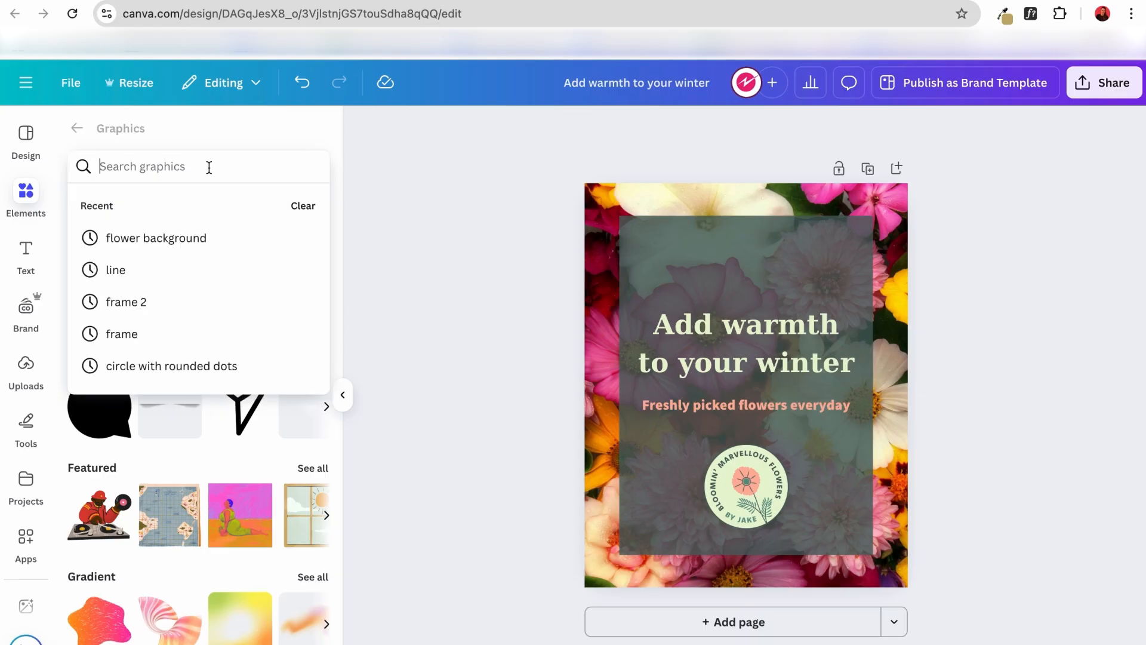
pyautogui.write('nu')
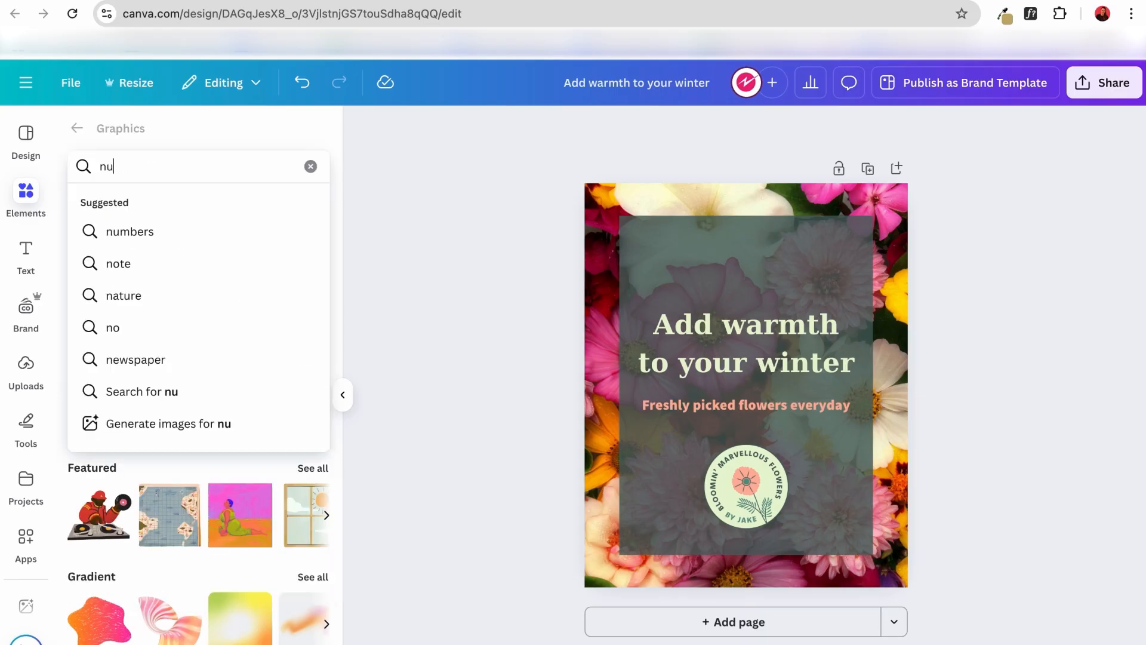
pyautogui.press('BackSpace')
pyautogui.press('BackSpace')
pyautogui.write('bunch of flowers')
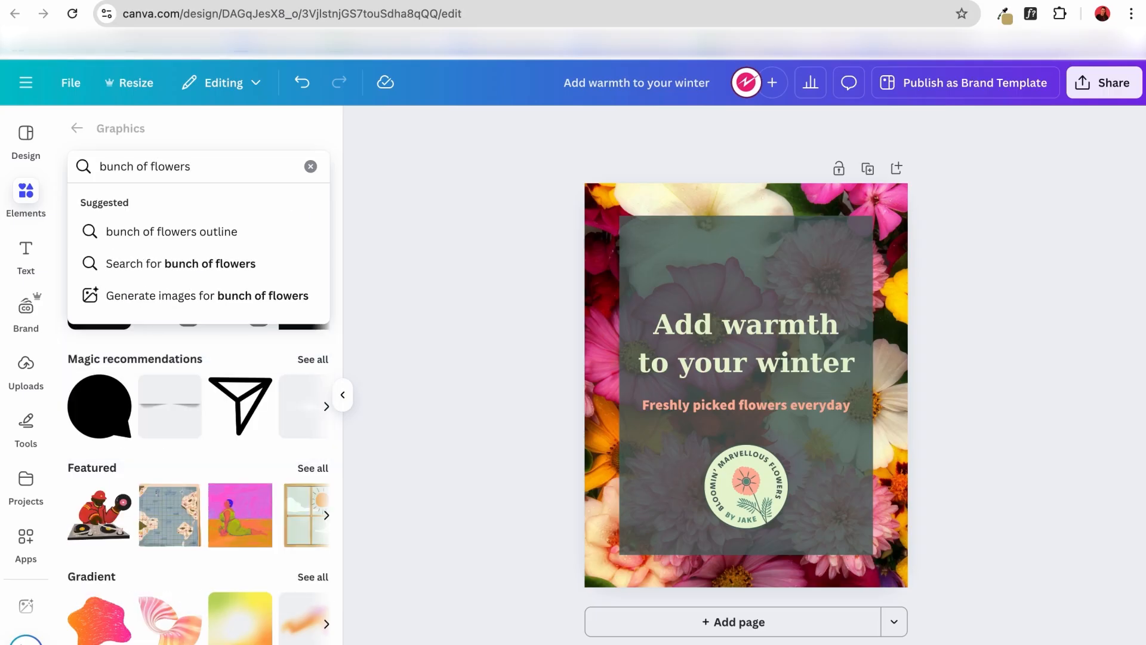
pyautogui.press('Return')
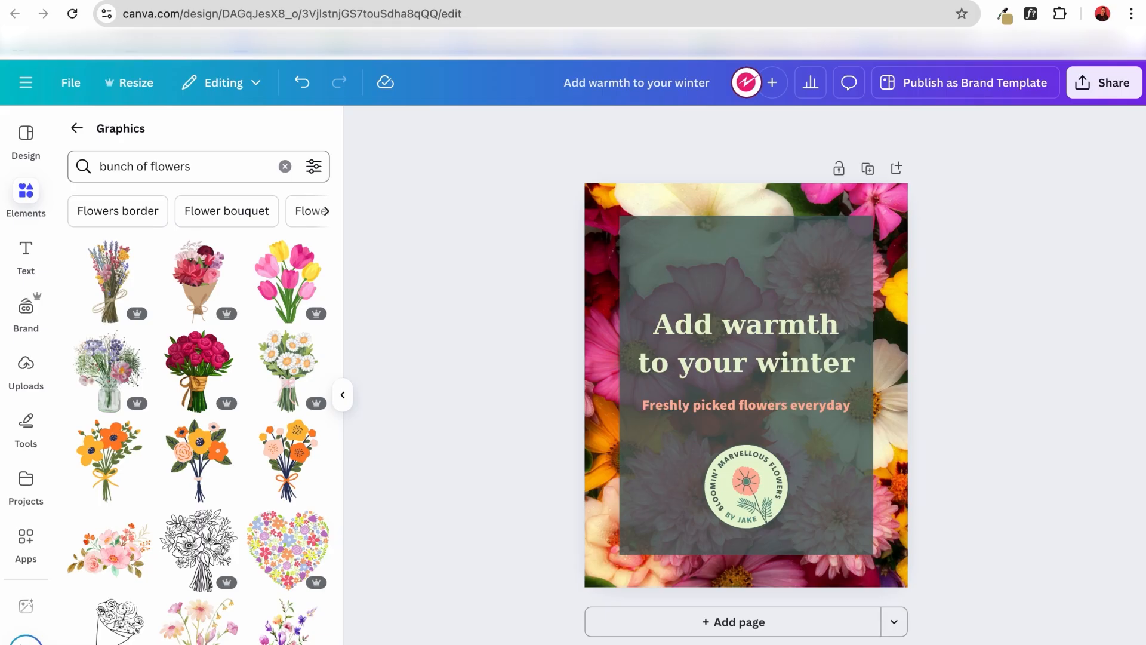
pyautogui.scroll(-2, 132, 414)
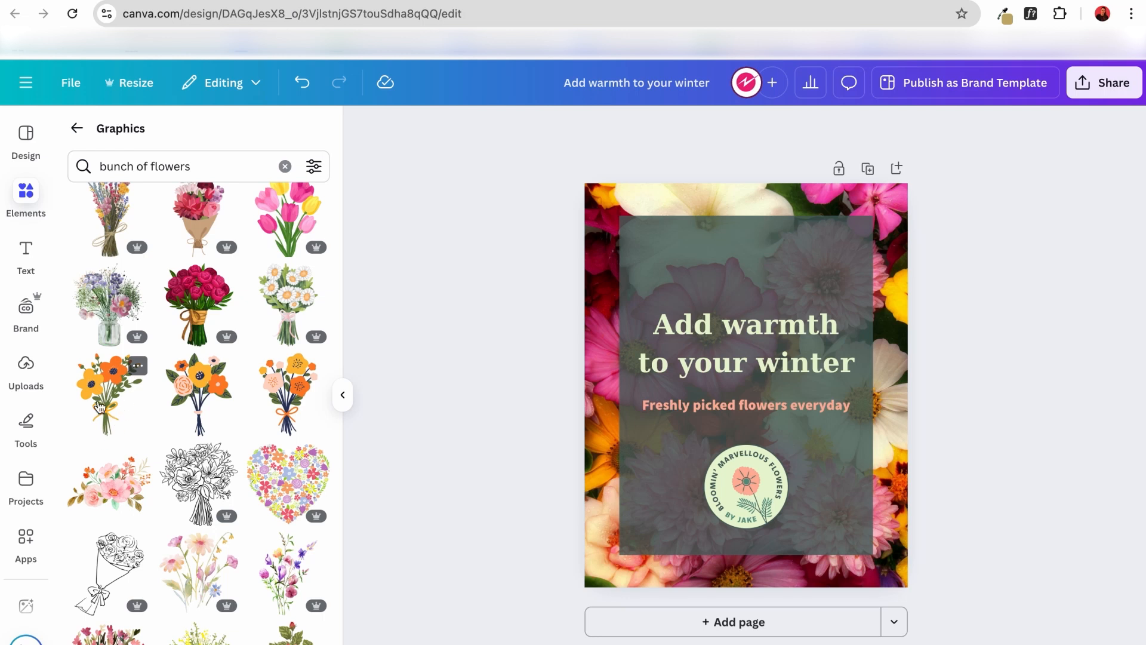
pyautogui.click(110, 405)
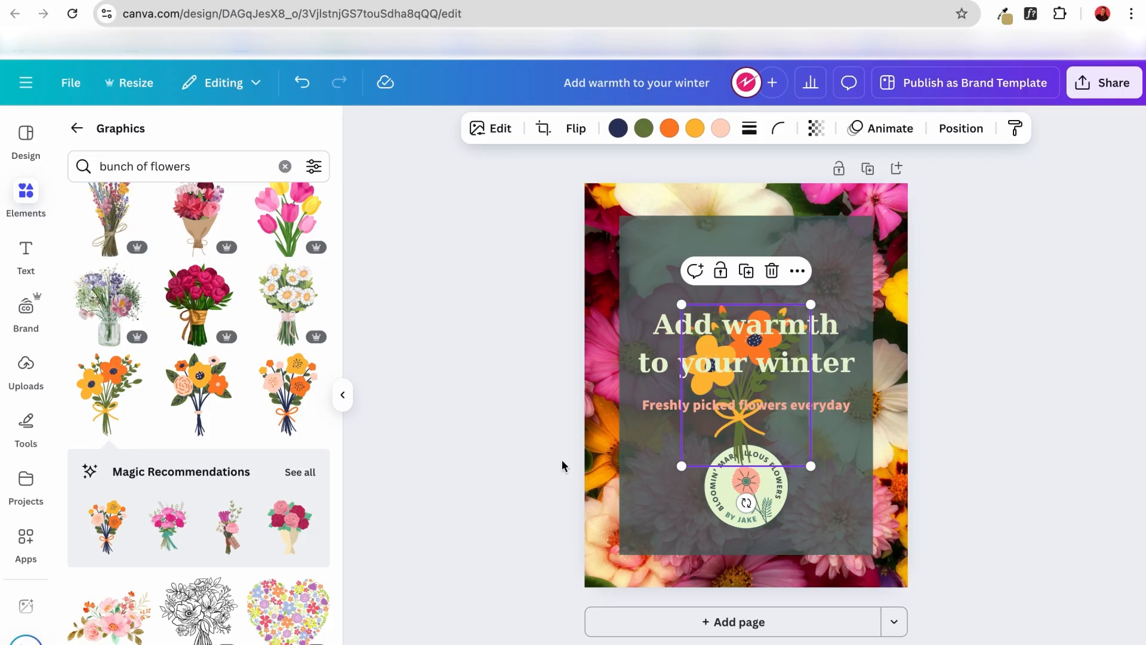
# Bring the bouquet to the front of all layers and move it up over the heading.
pyautogui.rightClick(741, 439)
pyautogui.moveTo(833, 416)
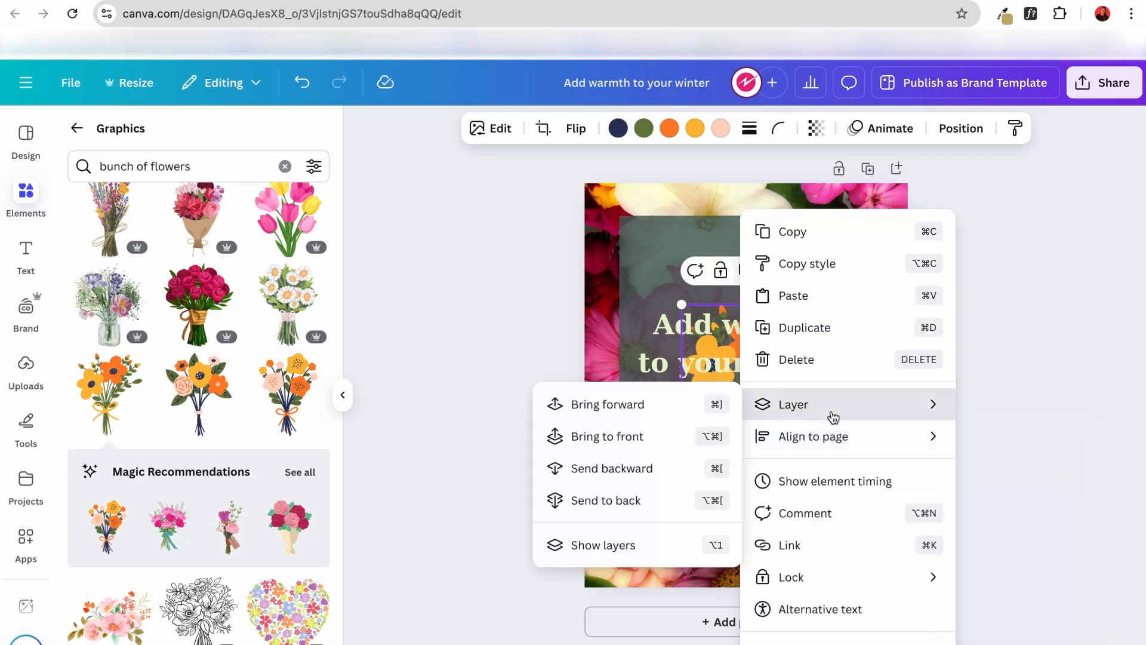
pyautogui.click(623, 438)
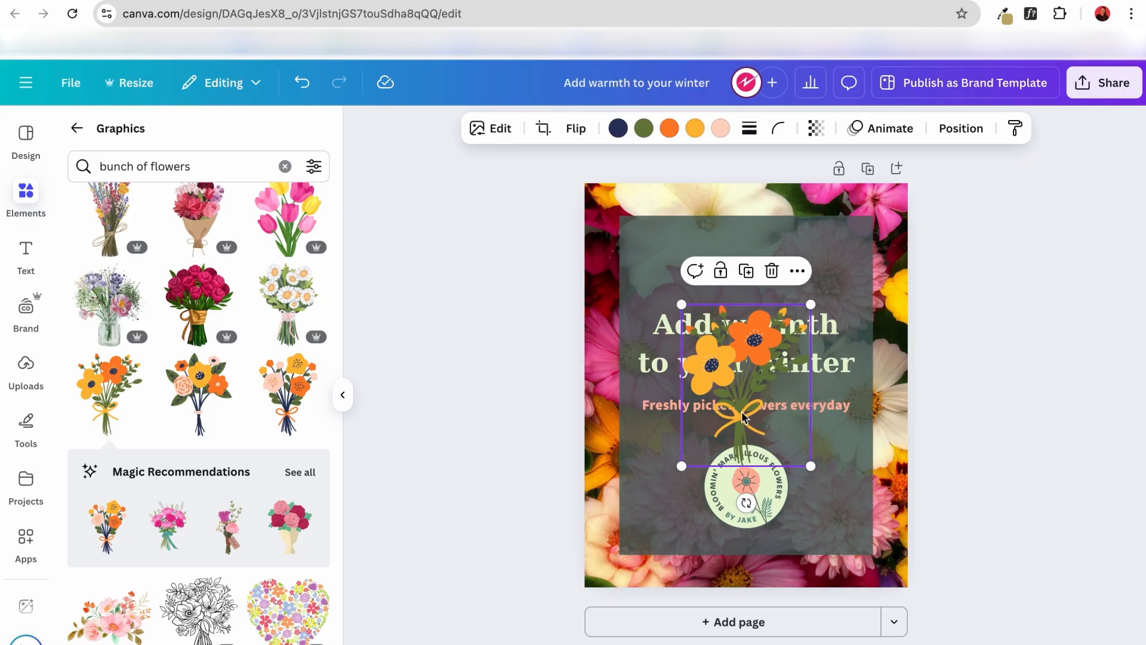
pyautogui.moveTo(743, 416); pyautogui.dragTo(750, 356)
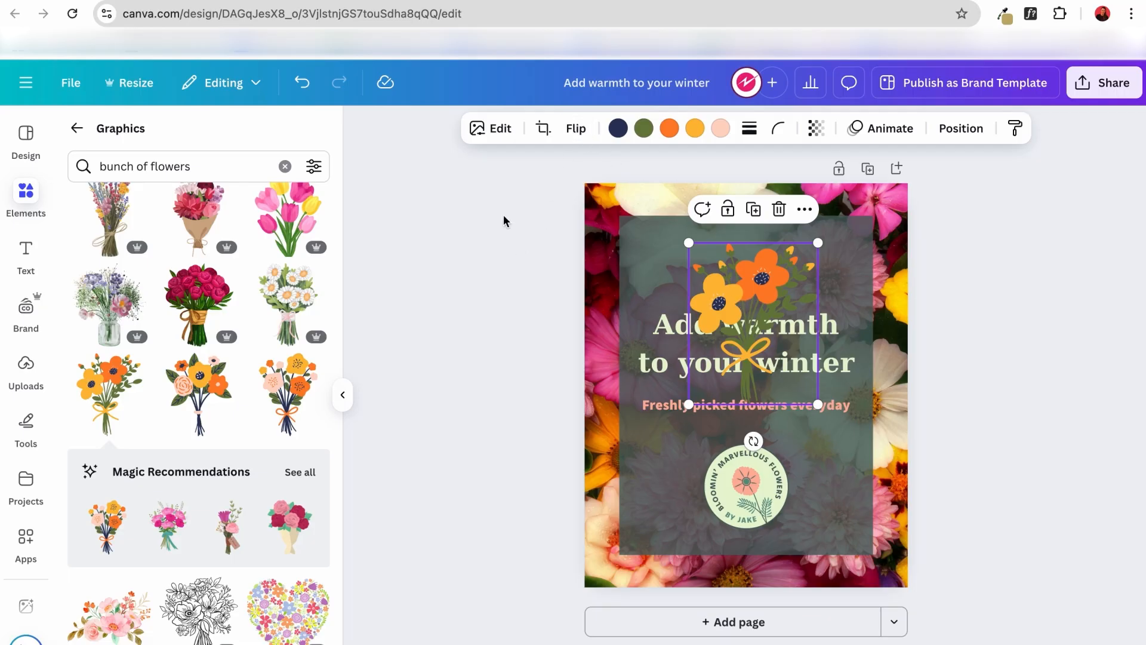
# Recolour the bouquet's navy flower centres with the photo pink #d76384.
pyautogui.click(496, 132)
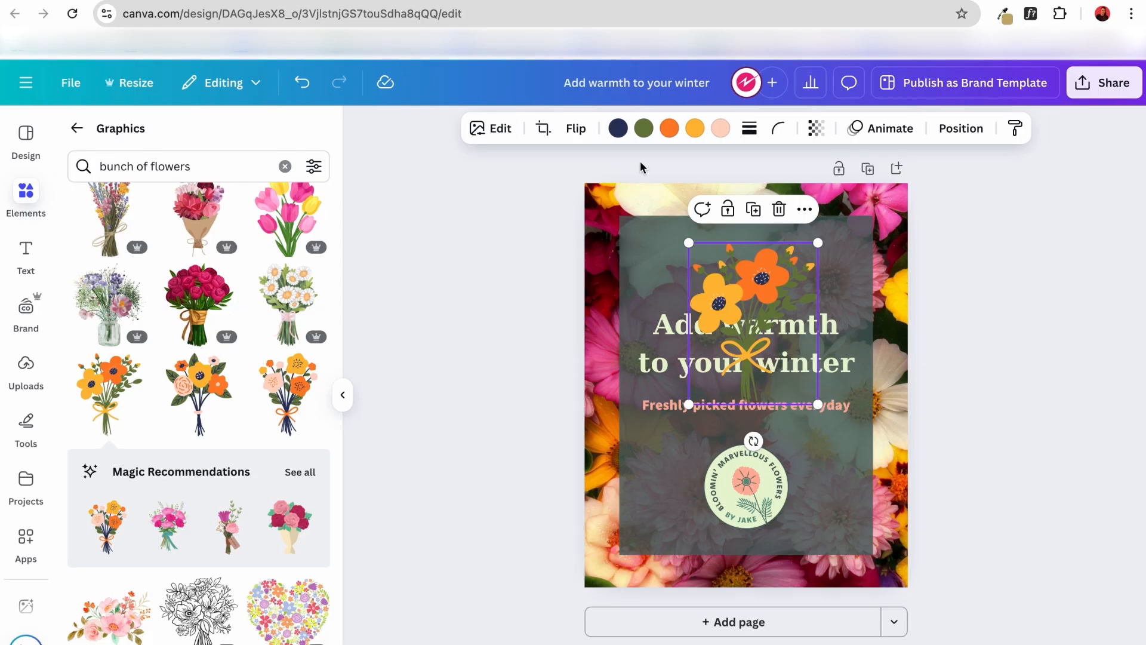
pyautogui.click(617, 129)
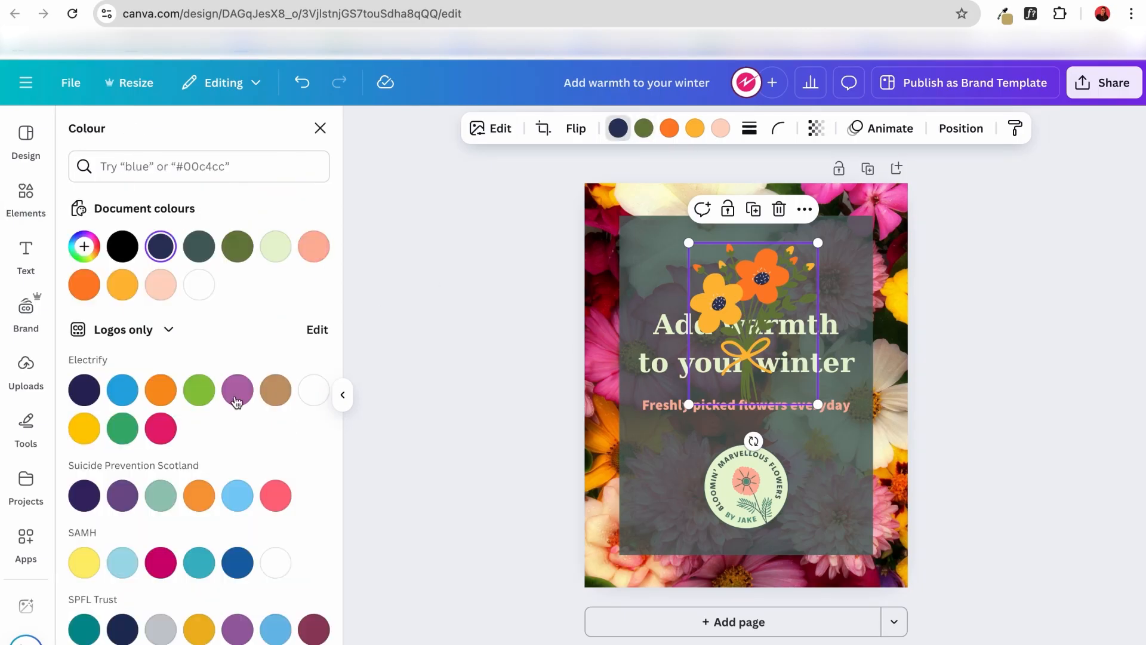
pyautogui.scroll(-10, 223, 406)
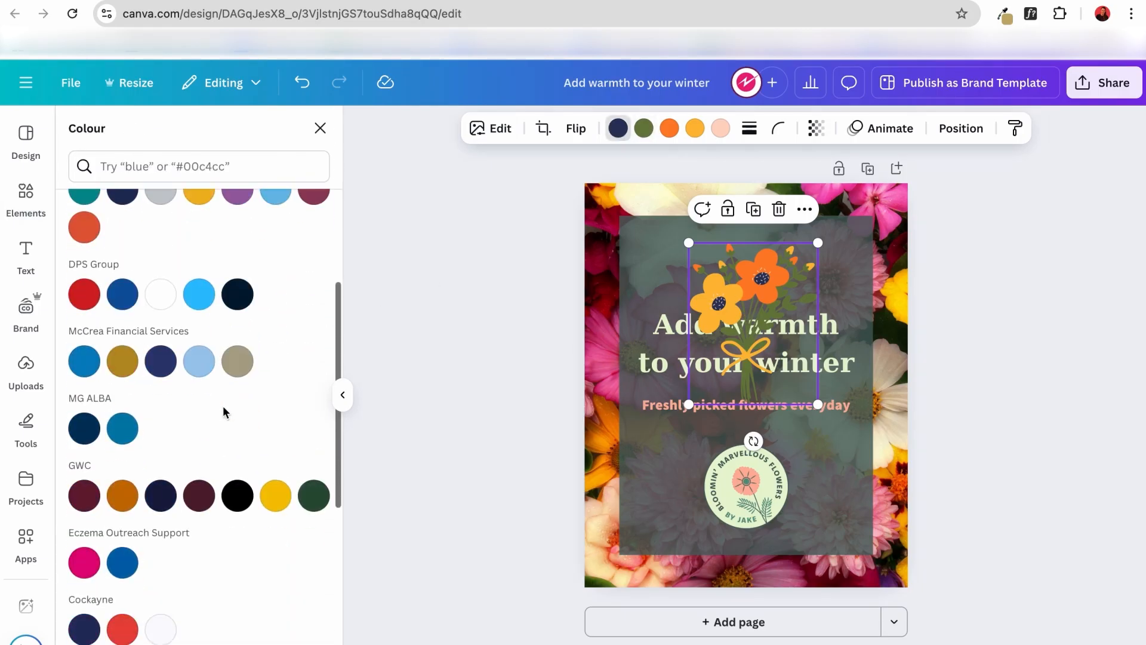
pyautogui.scroll(-3, 224, 406)
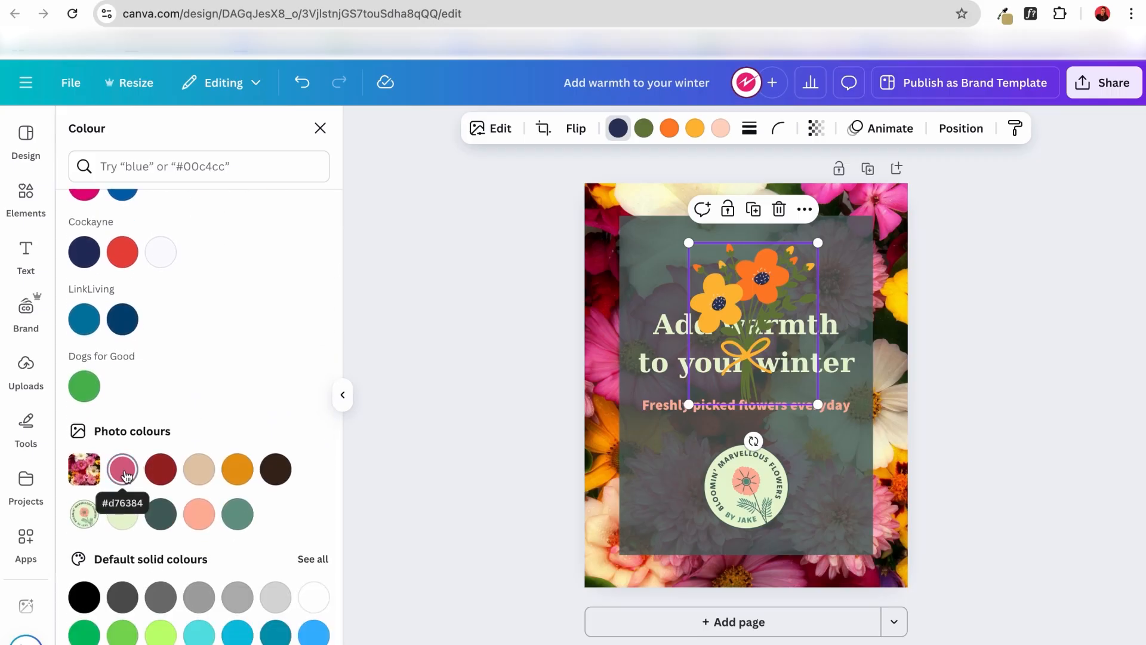
pyautogui.click(123, 471)
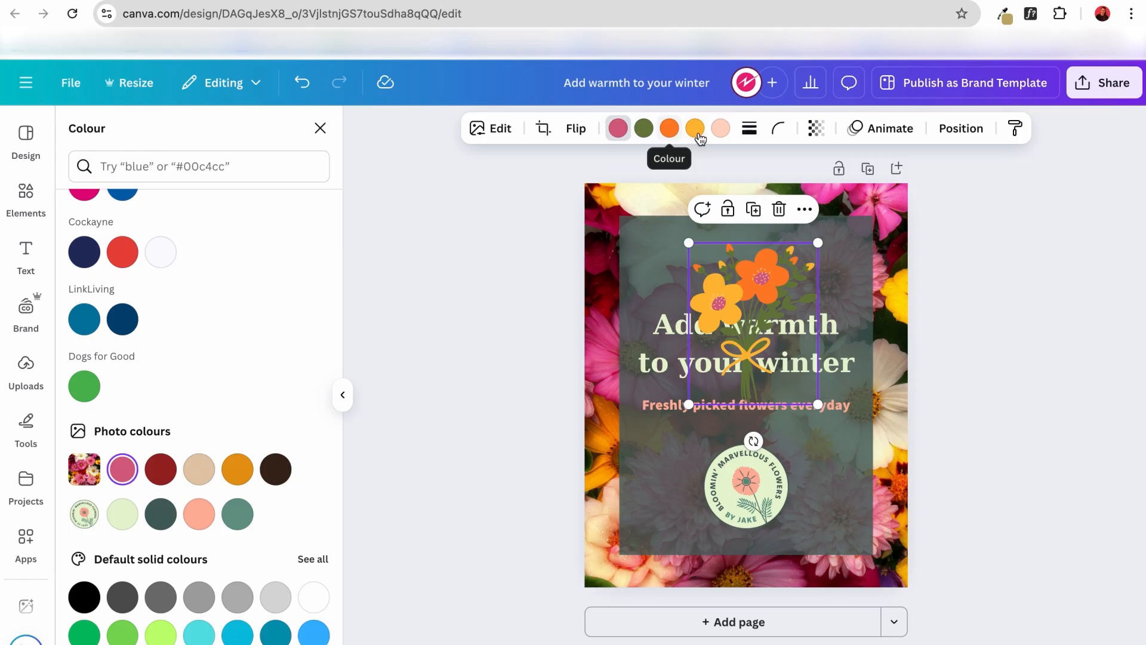
# Recolour the bouquet's green foliage dark red and its orange flower amber, using the photo colours.
pyautogui.click(643, 127)
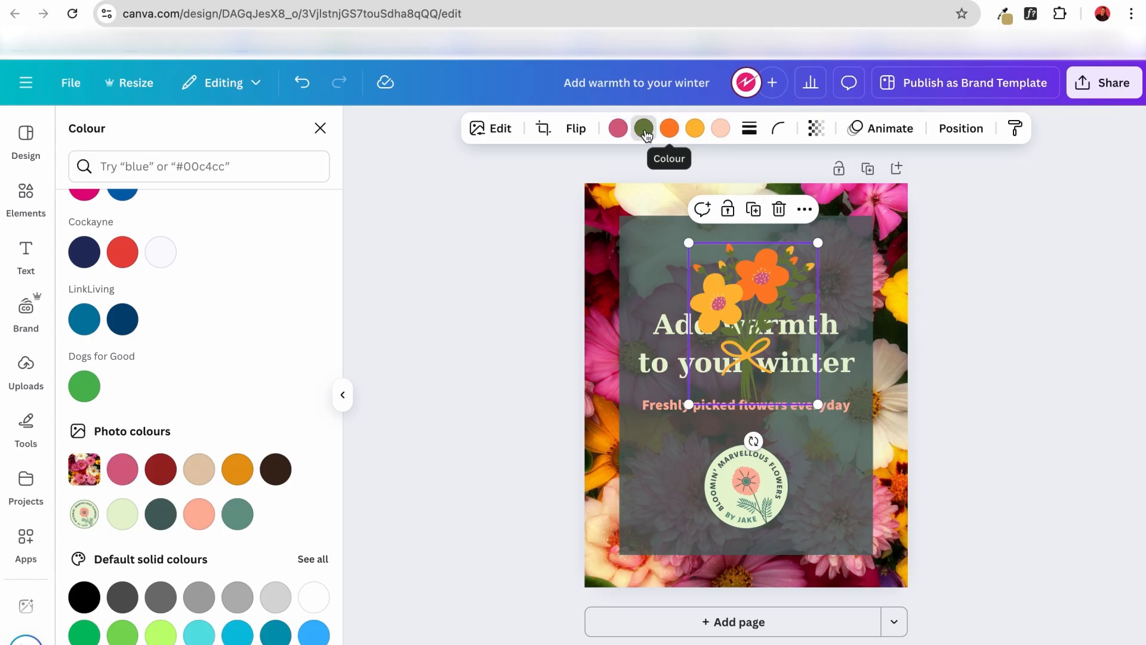
pyautogui.click(160, 469)
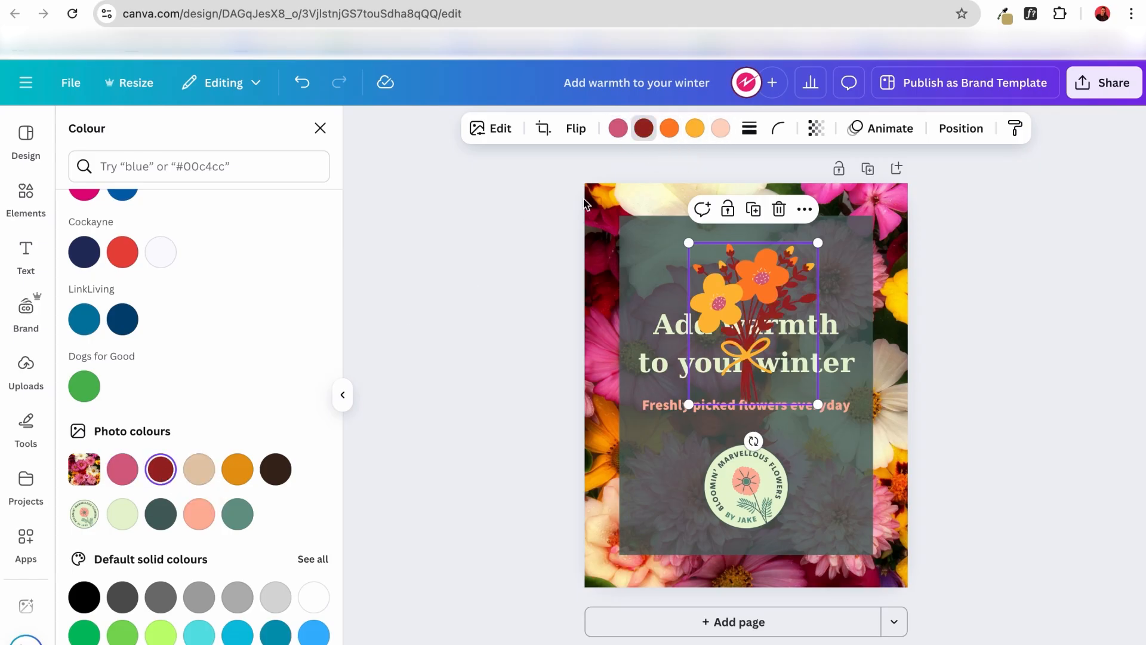
pyautogui.click(670, 129)
pyautogui.click(240, 476)
# Recolour the bouquet's yellow flower and ribbon with the photo pink and its pale pink details dark brown.
pyautogui.click(695, 128)
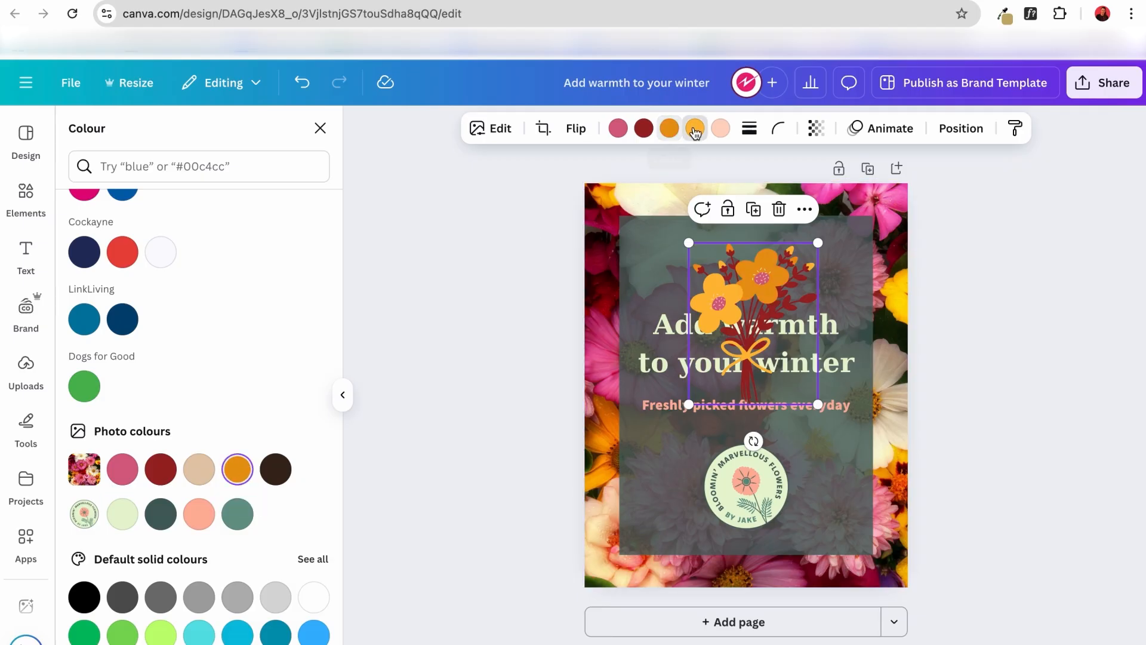
pyautogui.click(122, 471)
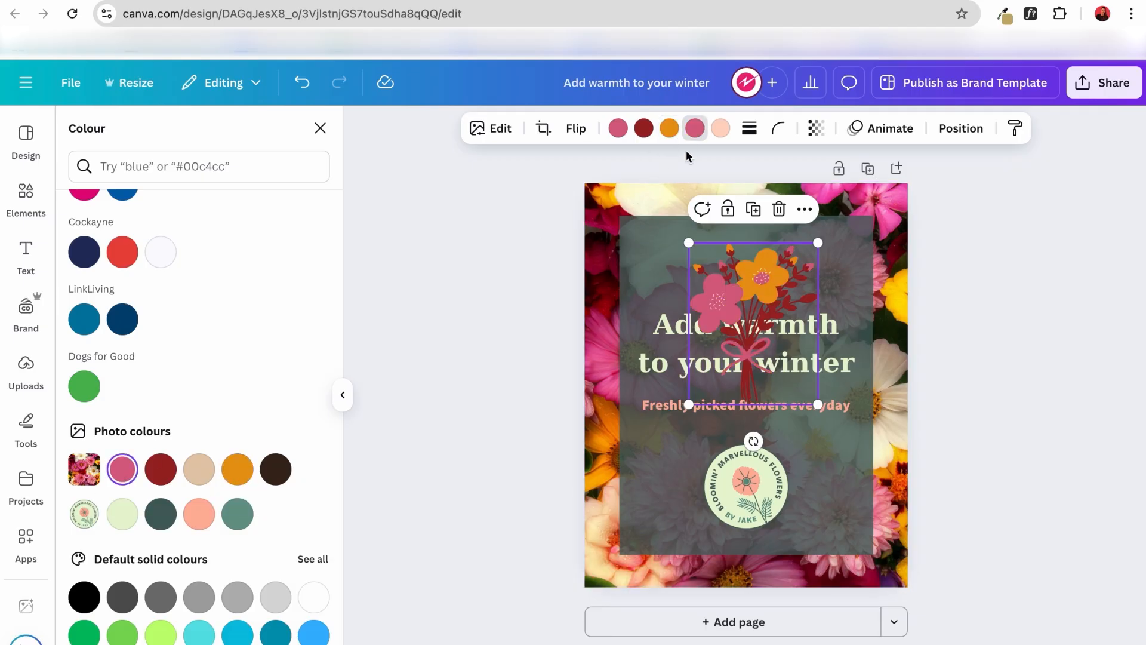
pyautogui.click(720, 127)
pyautogui.click(280, 478)
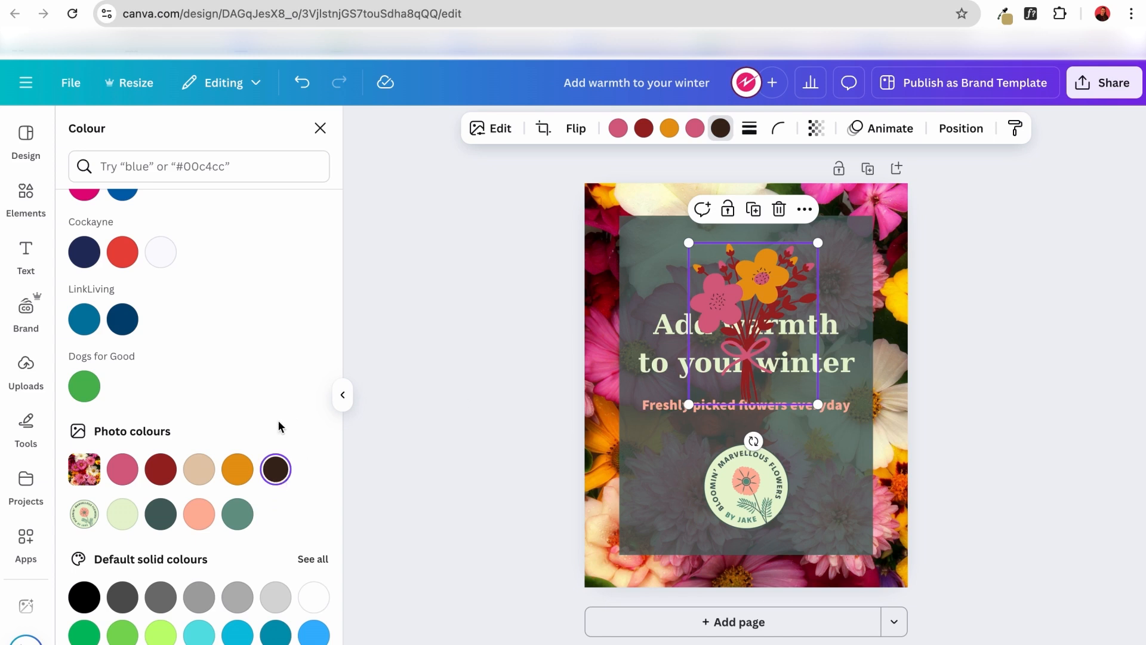
# Change the bouquet's foliage to the photo beige and its pink flower and ribbon to dark red.
pyautogui.click(642, 128)
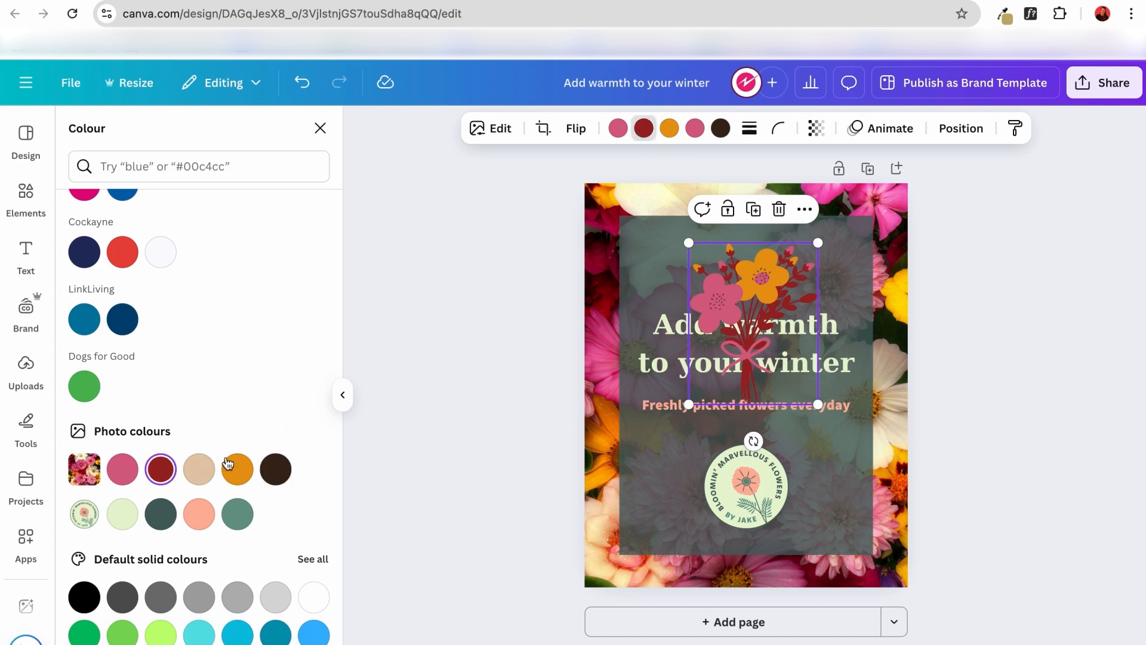
pyautogui.click(198, 469)
pyautogui.click(695, 128)
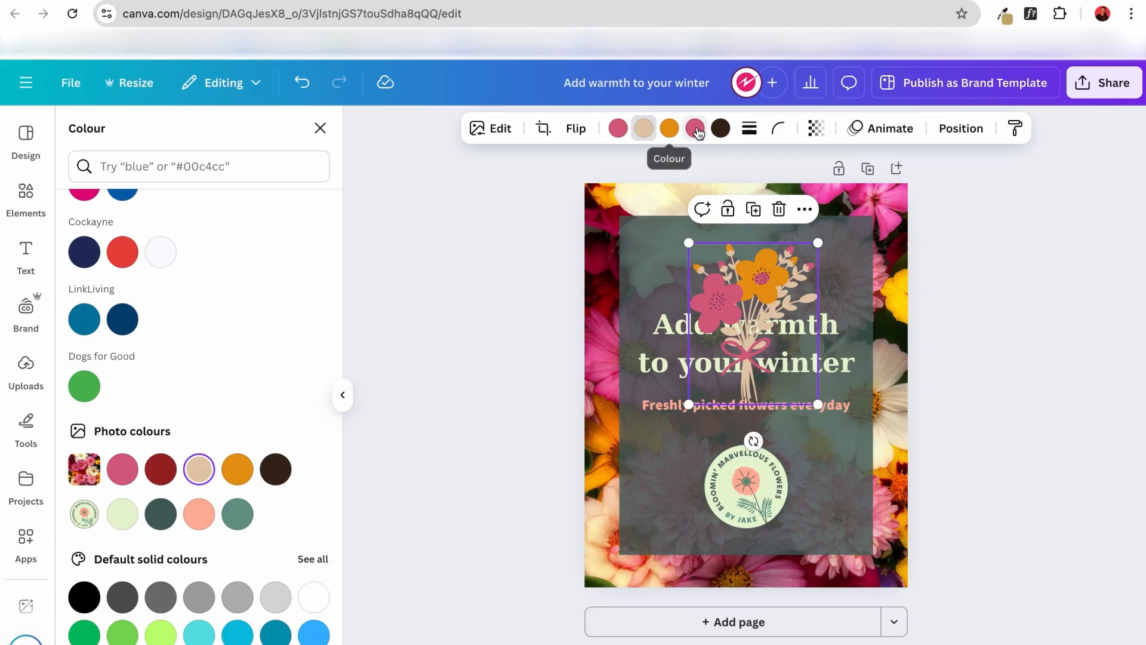
pyautogui.click(166, 478)
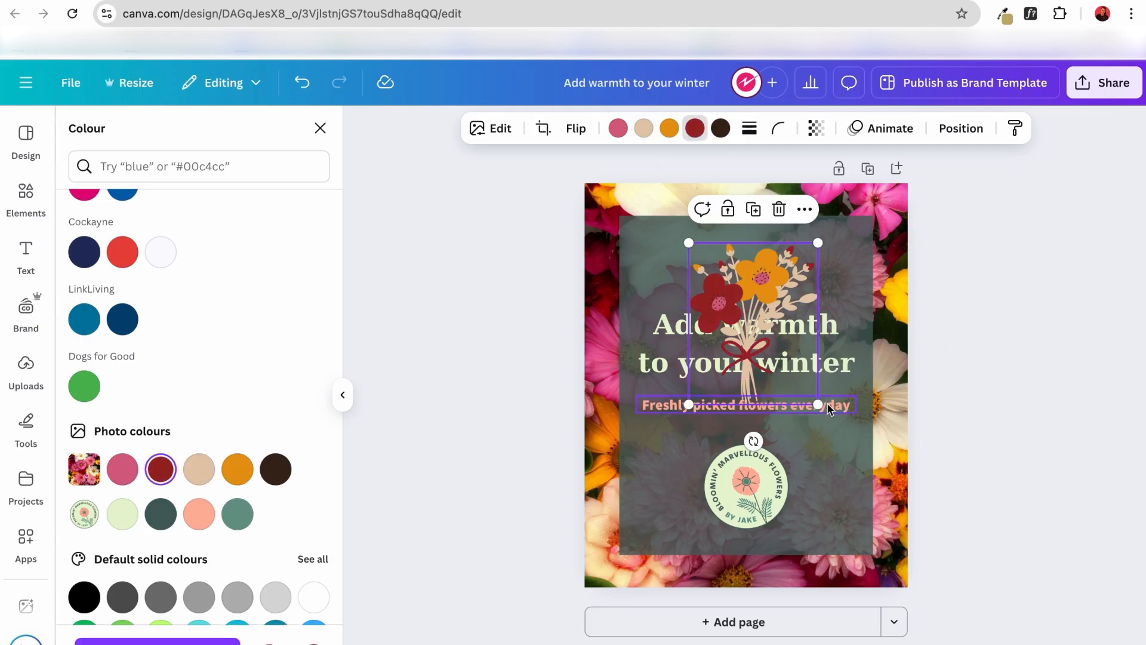
# Shrink the bouquet and centre it above the heading, shifting the heading and subheading slightly down to make room.
pyautogui.moveTo(819, 405); pyautogui.dragTo(747, 291)
pyautogui.click(780, 367)
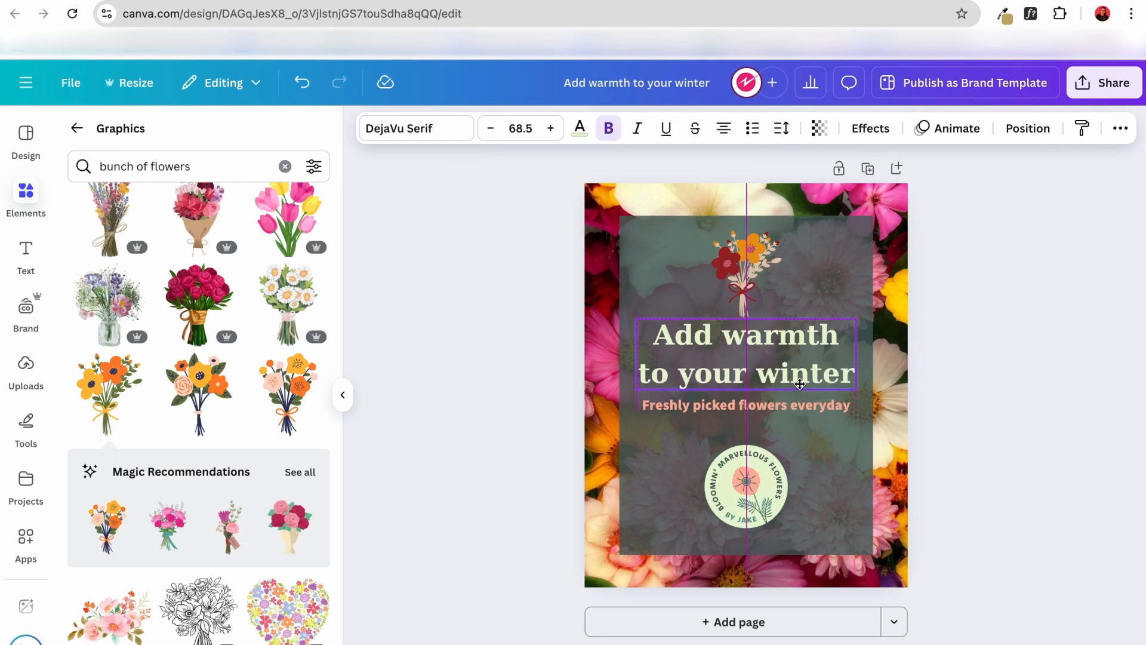
pyautogui.click(794, 409)
pyautogui.moveTo(793, 410); pyautogui.dragTo(794, 419)
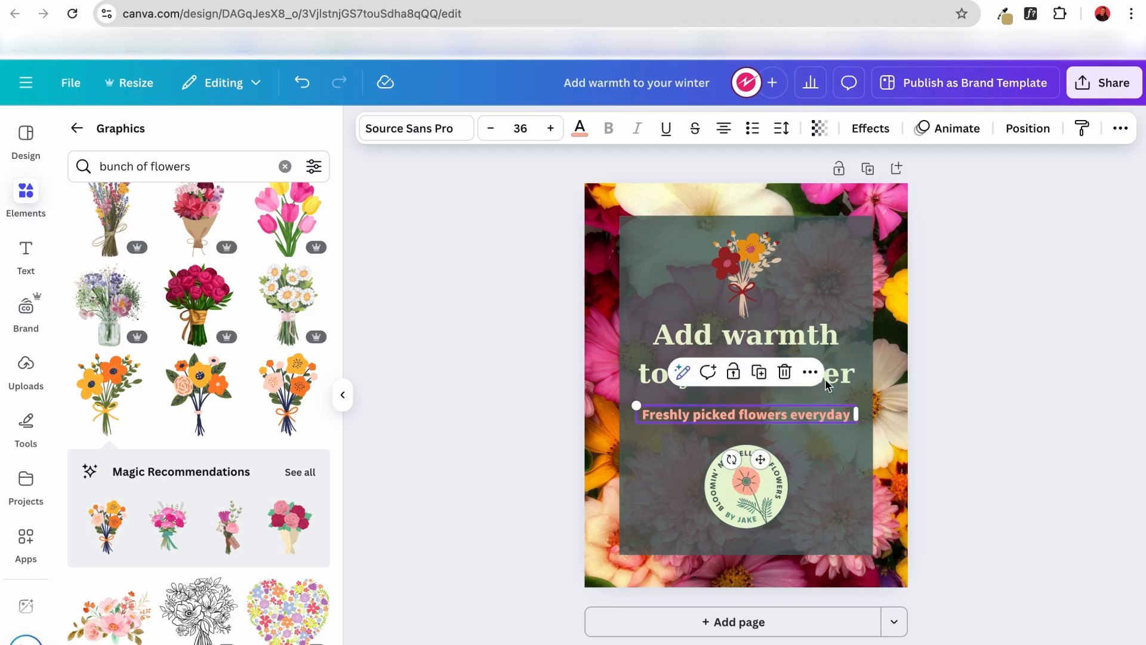
pyautogui.click(839, 380)
pyautogui.moveTo(839, 381); pyautogui.dragTo(838, 388)
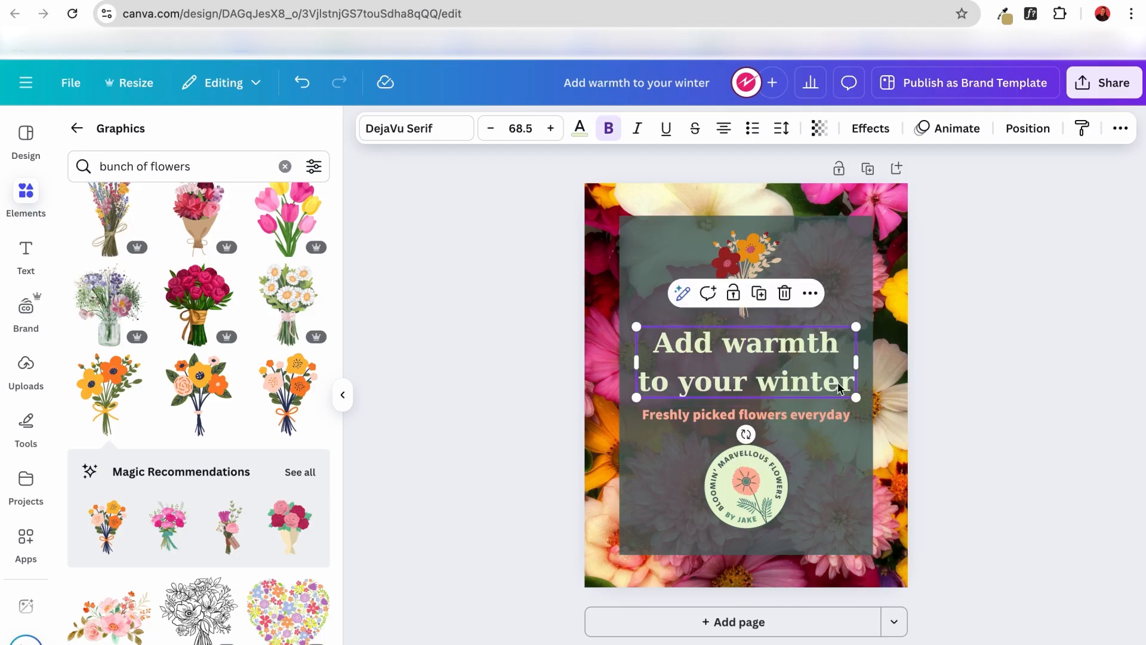
pyautogui.click(972, 360)
# Enlarge the bouquet graphic slightly and nudge it within the space above the heading.
pyautogui.click(764, 256)
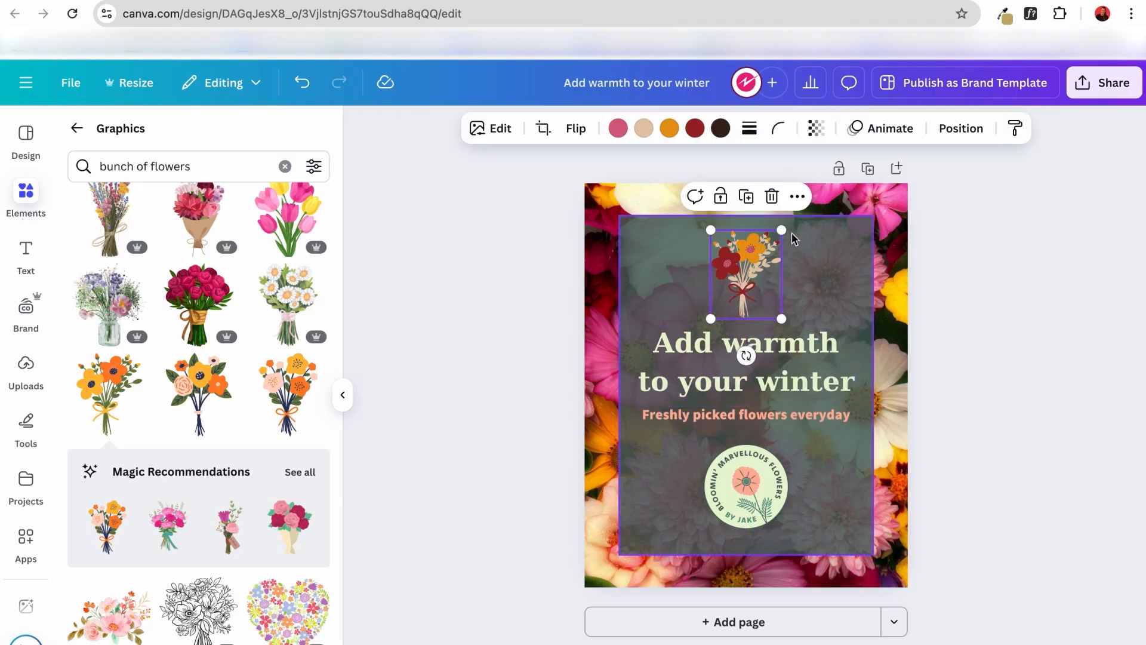
pyautogui.moveTo(779, 231); pyautogui.dragTo(784, 229)
pyautogui.moveTo(766, 270); pyautogui.dragTo(771, 265)
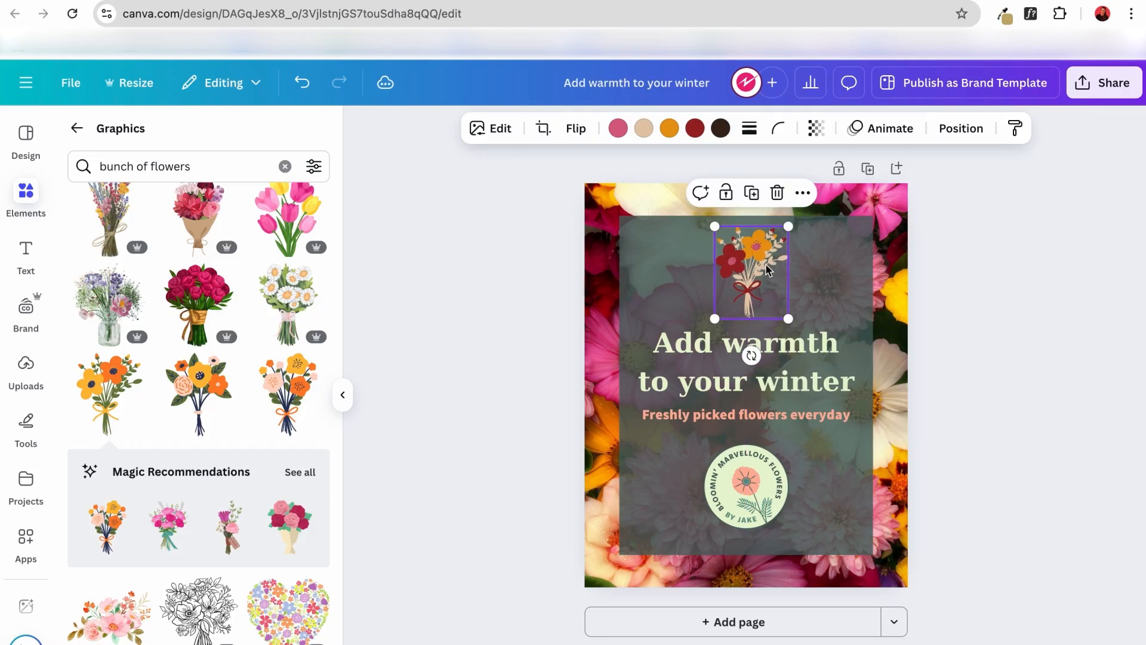
# Shrink the round logo and place it centred a little lower beneath the subheading.
pyautogui.click(758, 510)
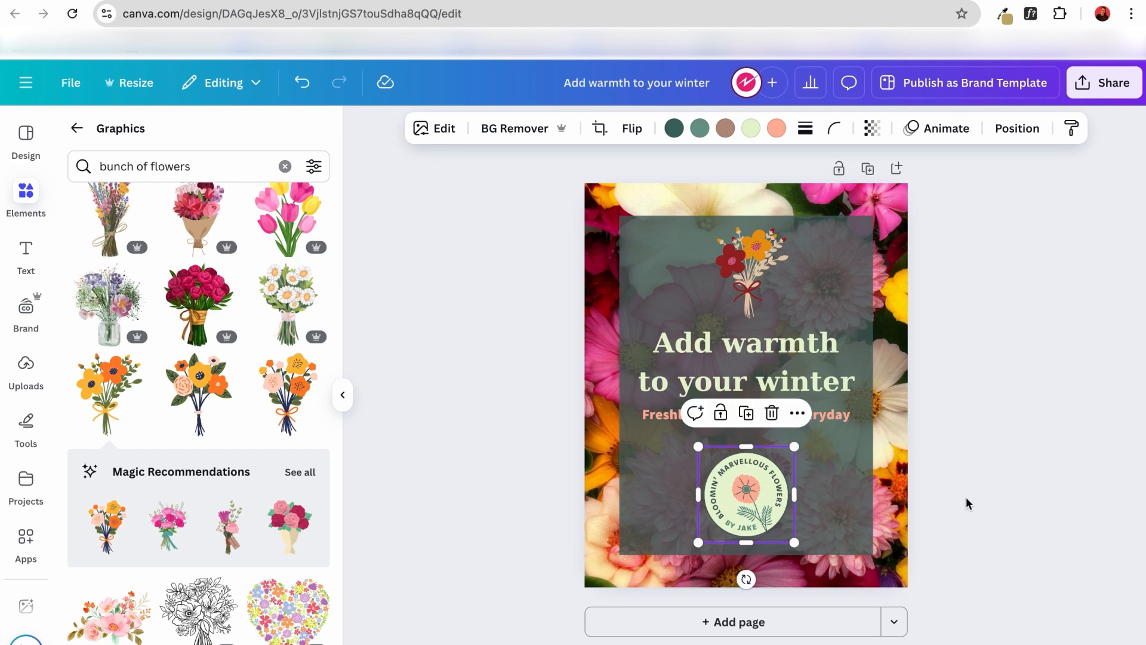
pyautogui.moveTo(700, 451); pyautogui.dragTo(736, 495)
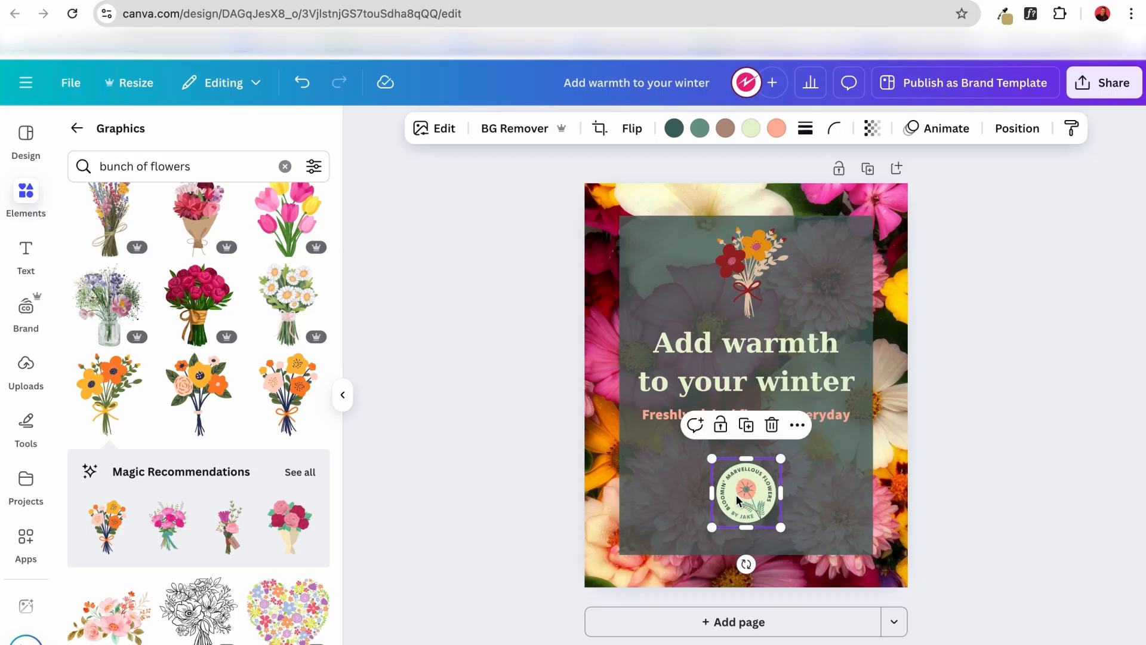
pyautogui.click(1002, 476)
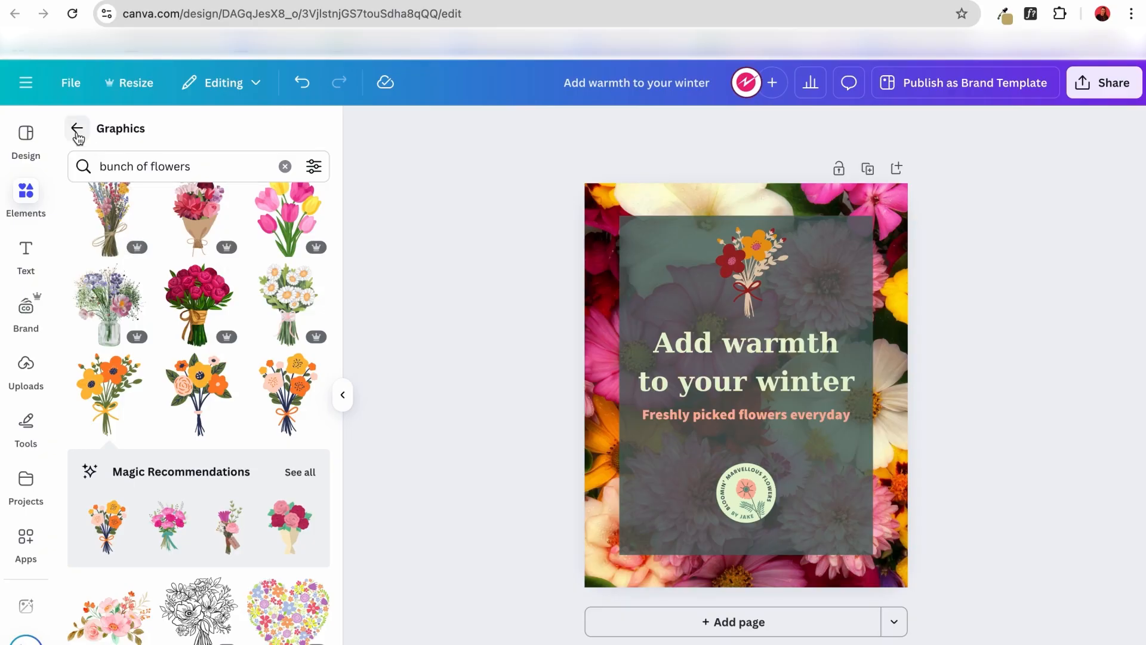
# Try a custom coral #DD7D61 on the subheading text, followed by the blue #3584D8 sampled from the editor's header bar.
pyautogui.click(740, 267)
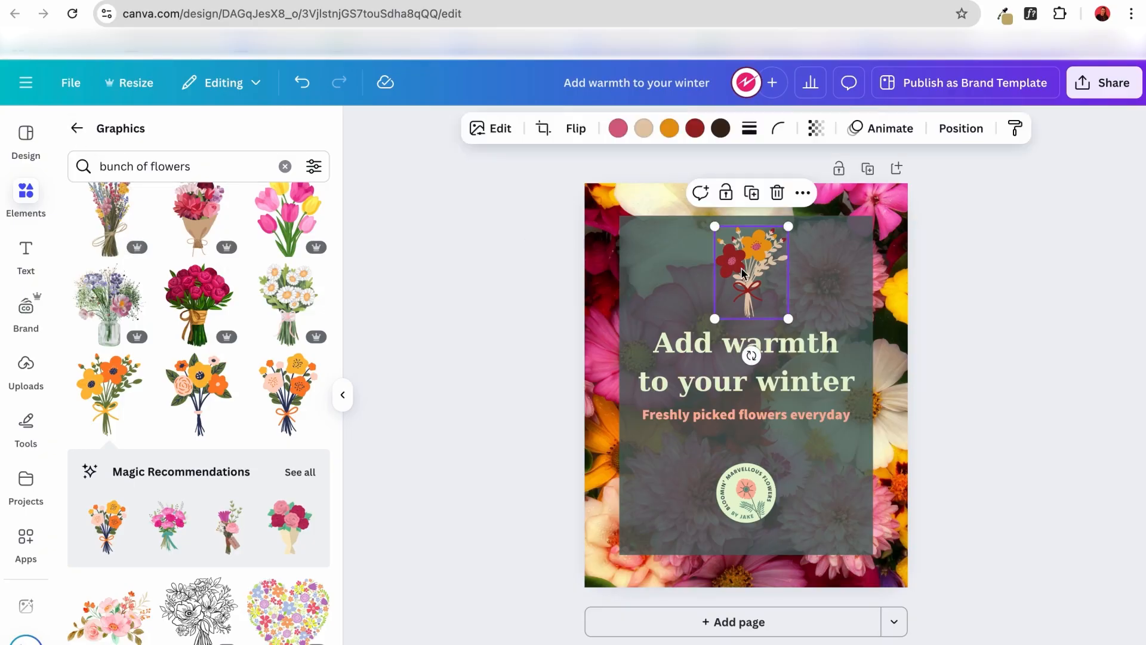
pyautogui.click(710, 418)
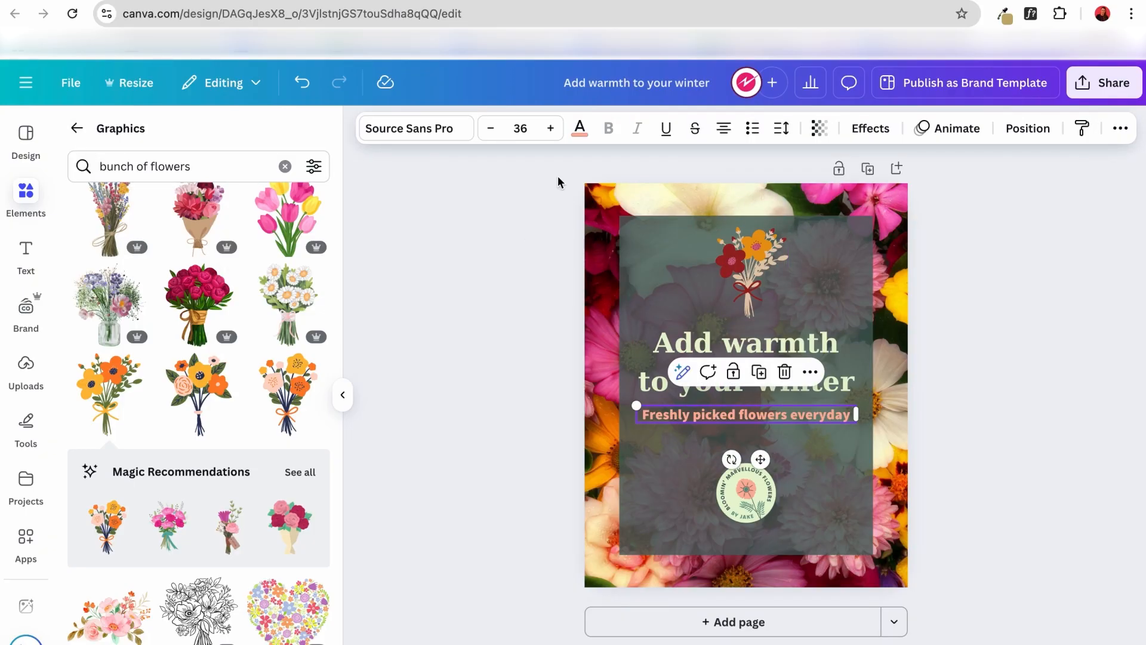
pyautogui.click(580, 131)
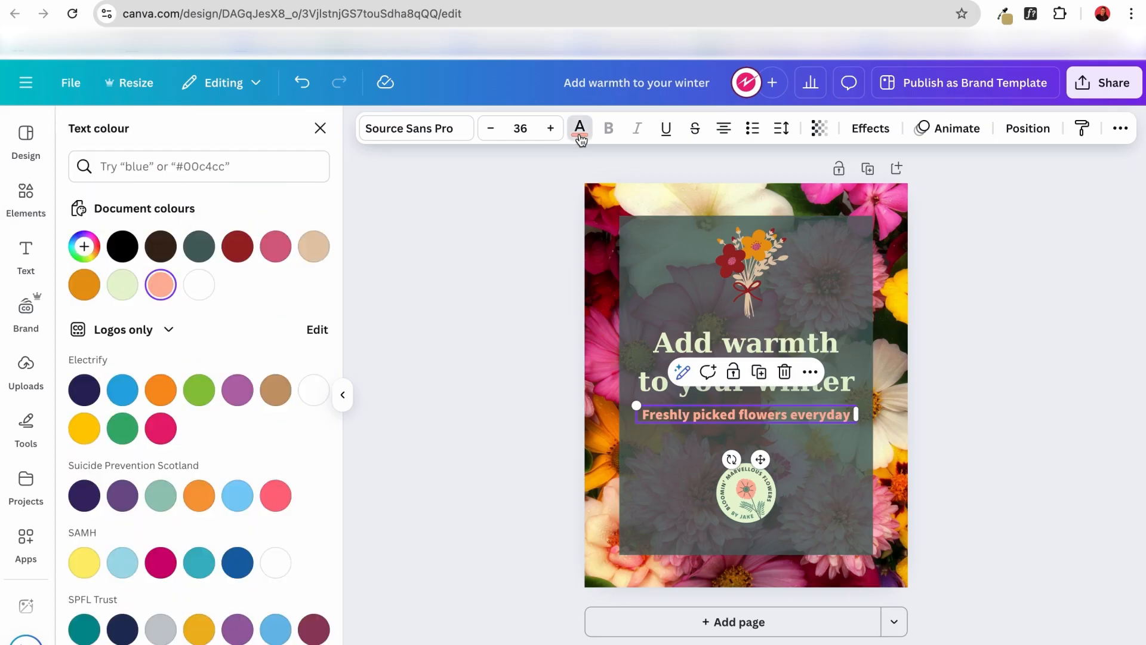
pyautogui.click(84, 246)
pyautogui.click(217, 322)
pyautogui.click(207, 293)
pyautogui.click(289, 409)
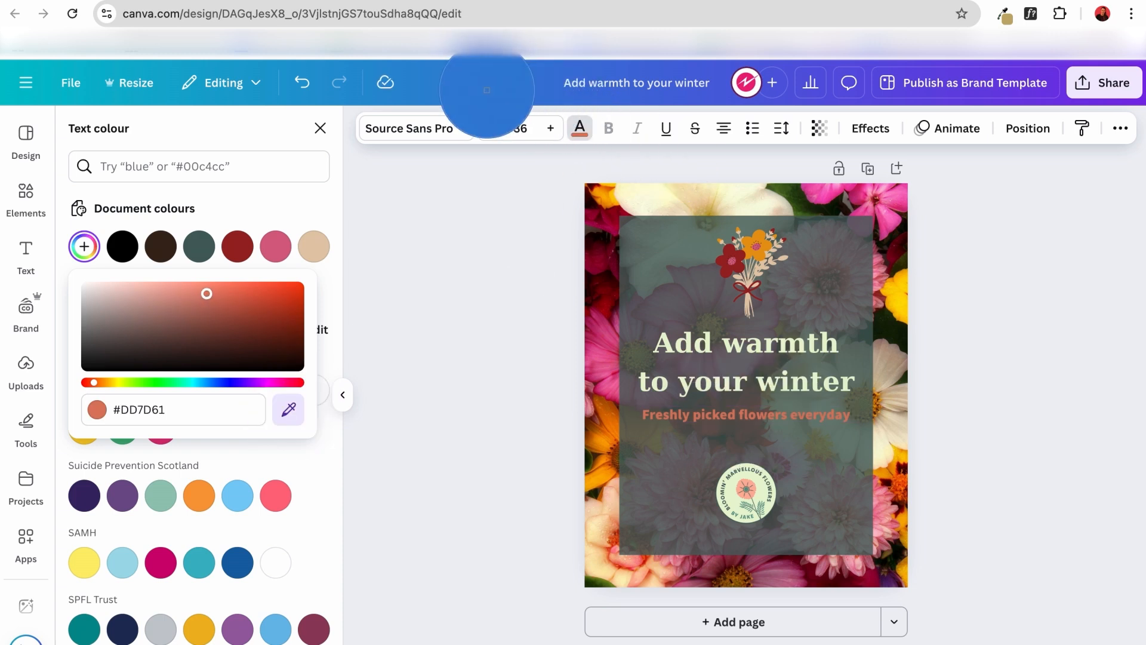
pyautogui.click(477, 88)
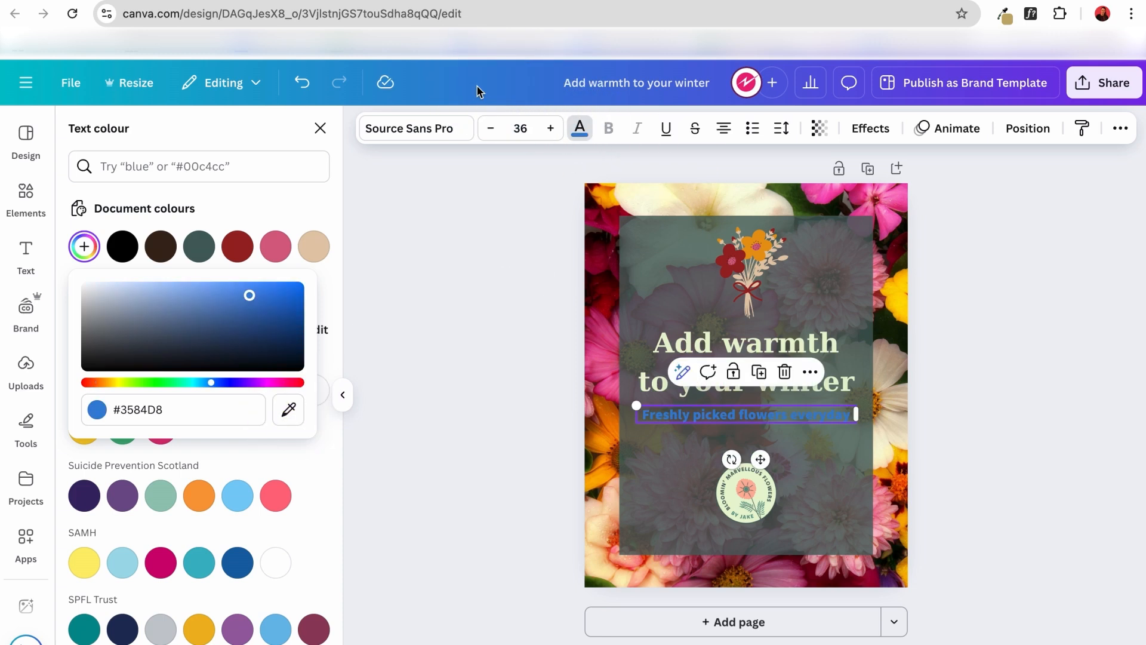
# Try the pale green document colour on the subheading and return the text to peach.
pyautogui.click(275, 245)
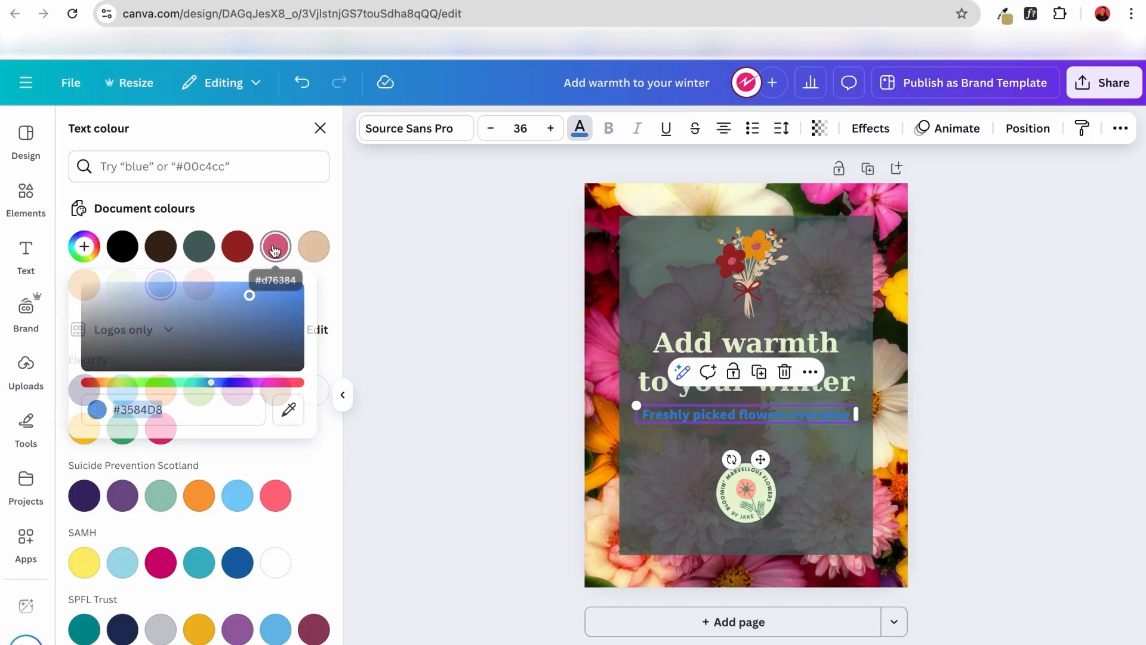
pyautogui.click(123, 284)
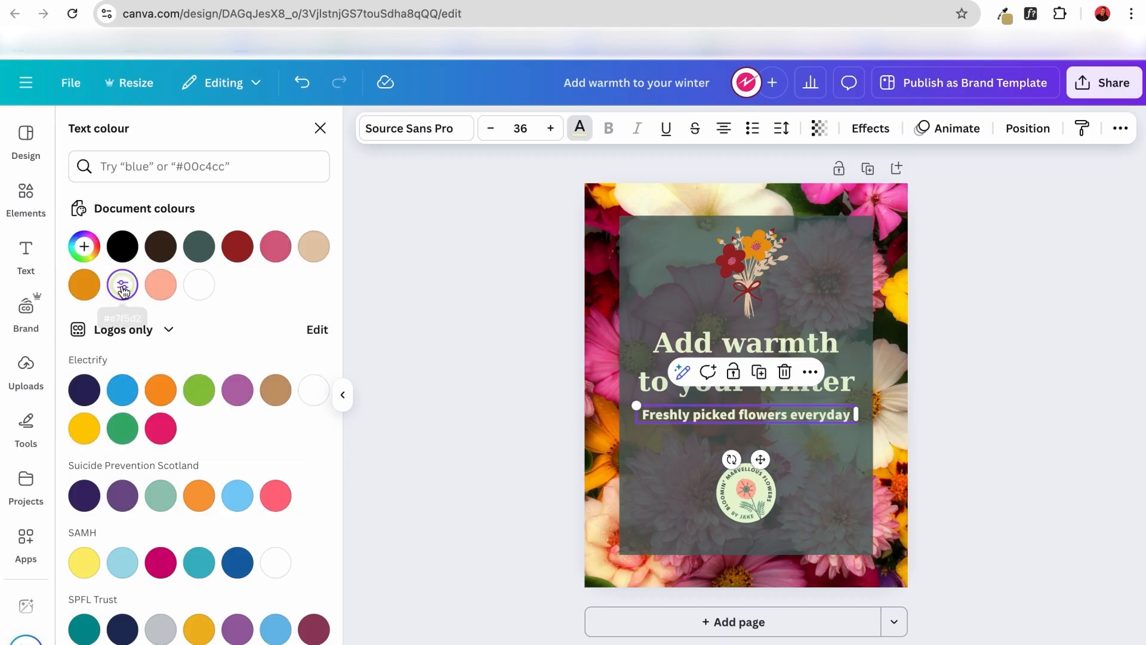
pyautogui.click(161, 285)
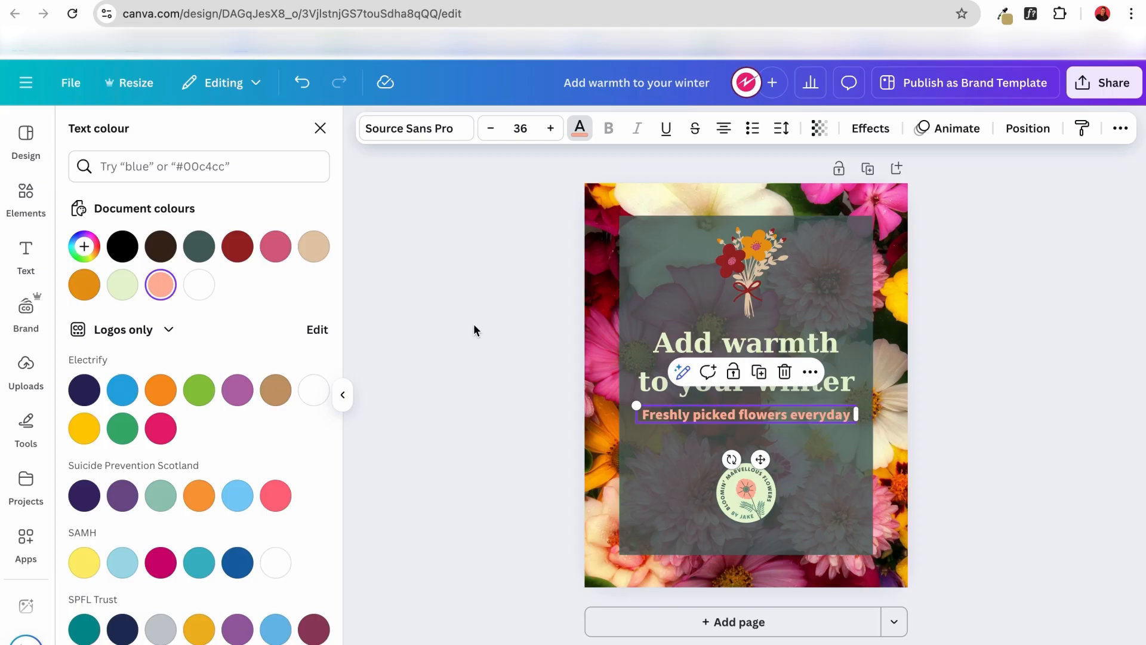
pyautogui.press('Escape')
pyautogui.click(504, 317)
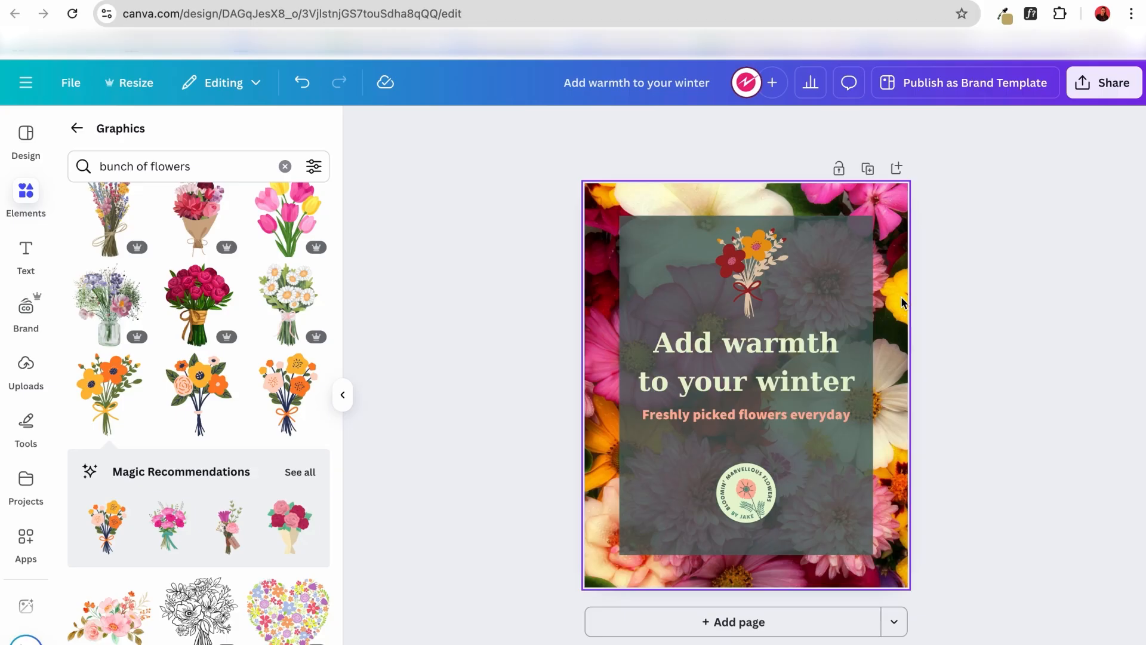
# Recolour the subheading with the bright yellow sampled from a flower in the background photo.
pyautogui.click(805, 422)
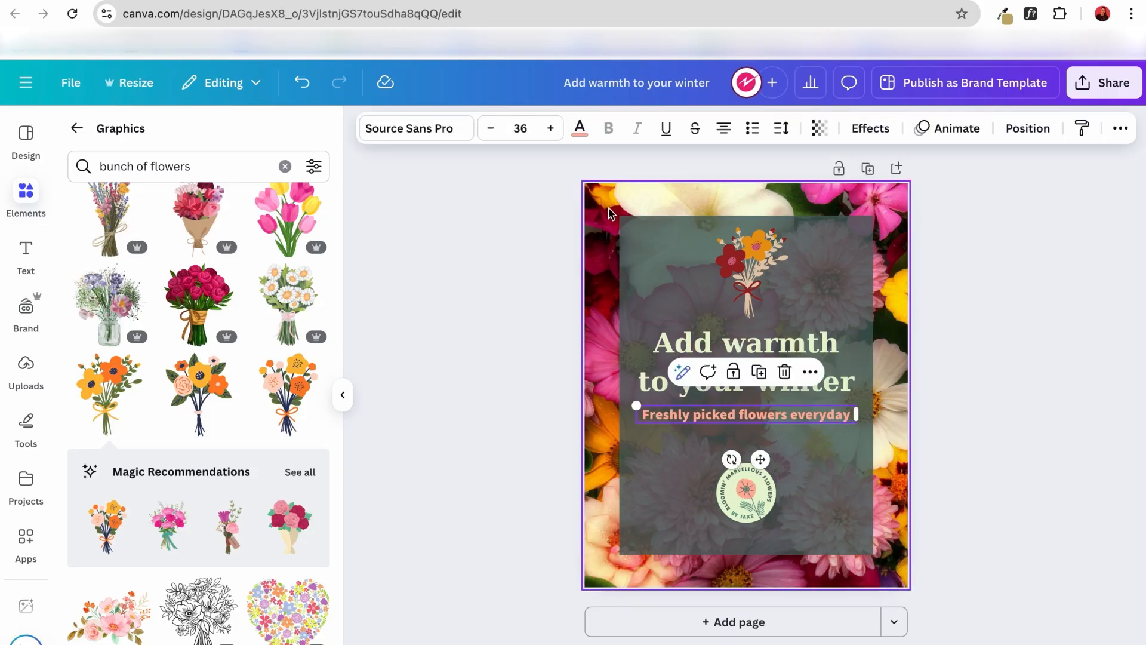
pyautogui.click(580, 129)
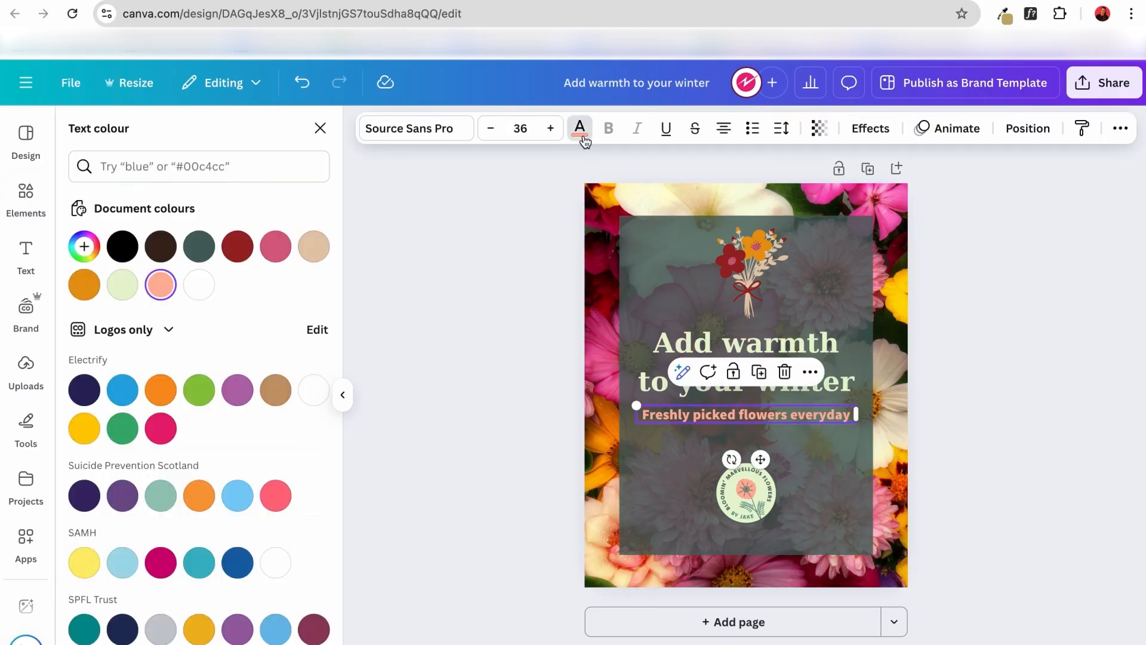
pyautogui.click(84, 247)
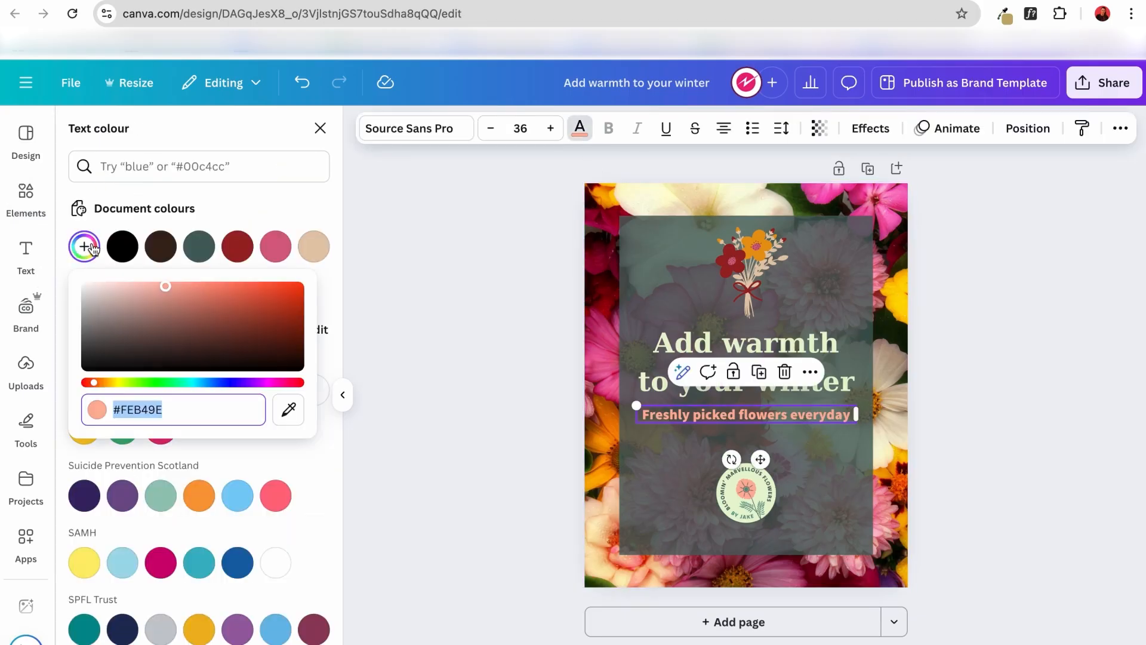
pyautogui.click(287, 411)
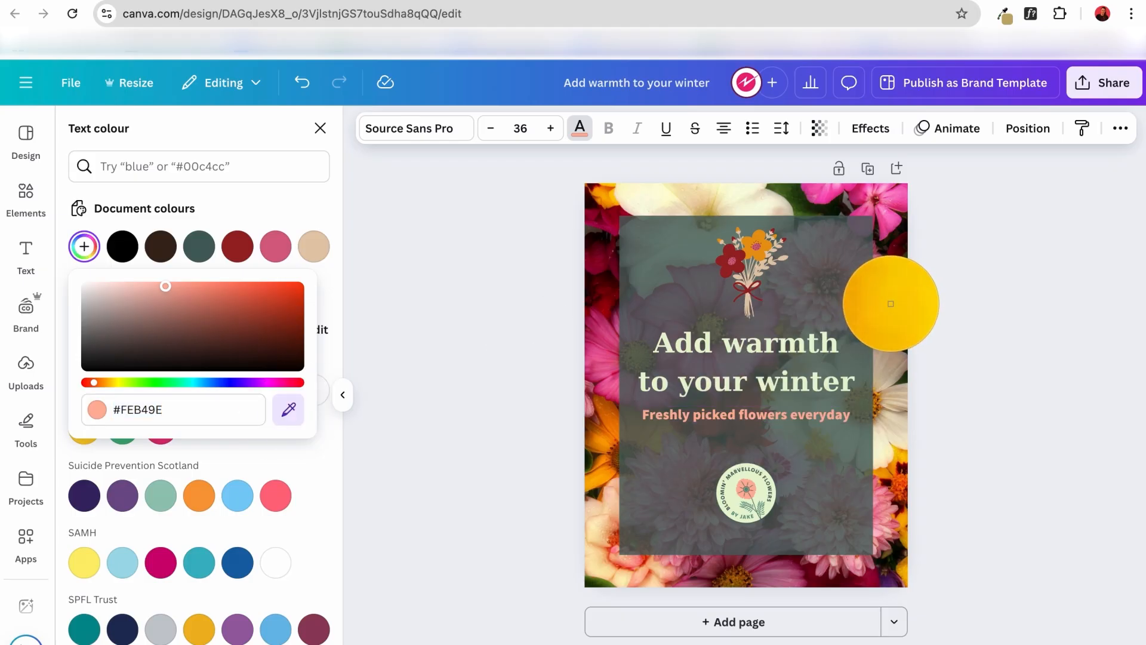
pyautogui.click(888, 303)
pyautogui.click(511, 383)
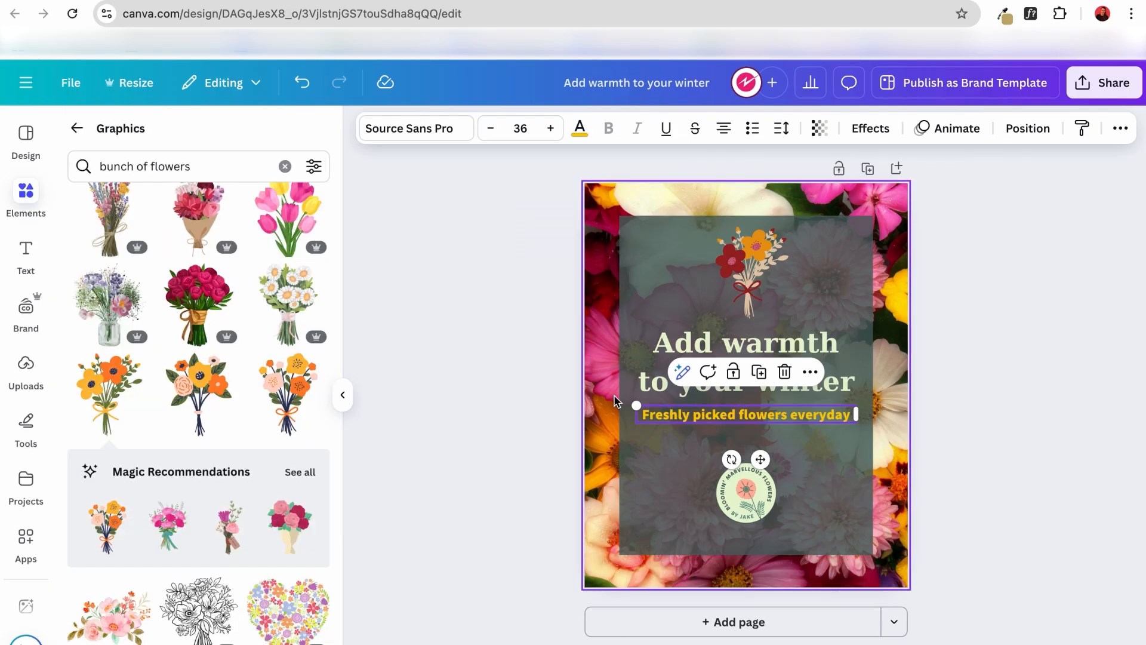
# Try the design's download settings with PNG as the file type and the size multiplier raised to 3.125.
pyautogui.click(973, 346)
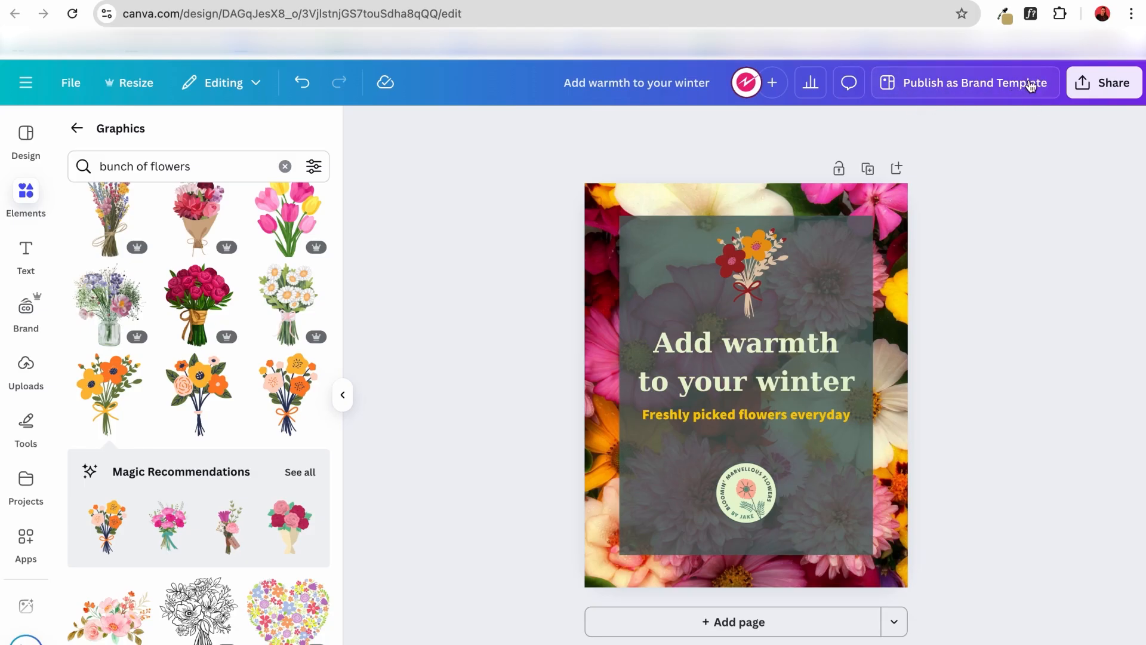
pyautogui.click(1105, 85)
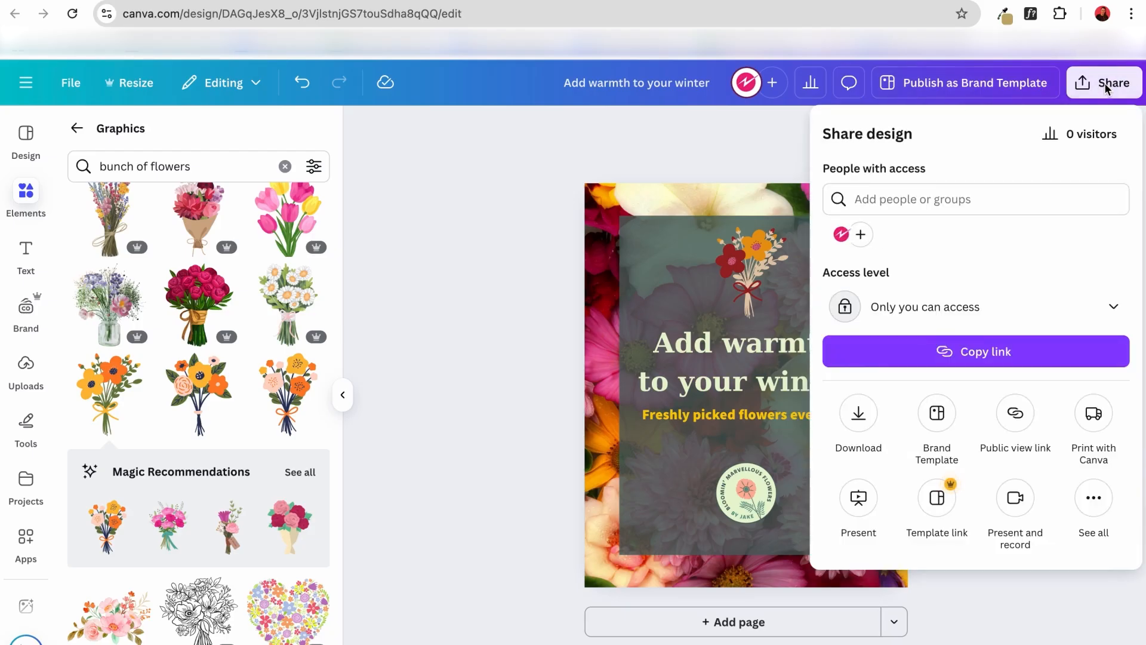
pyautogui.click(858, 414)
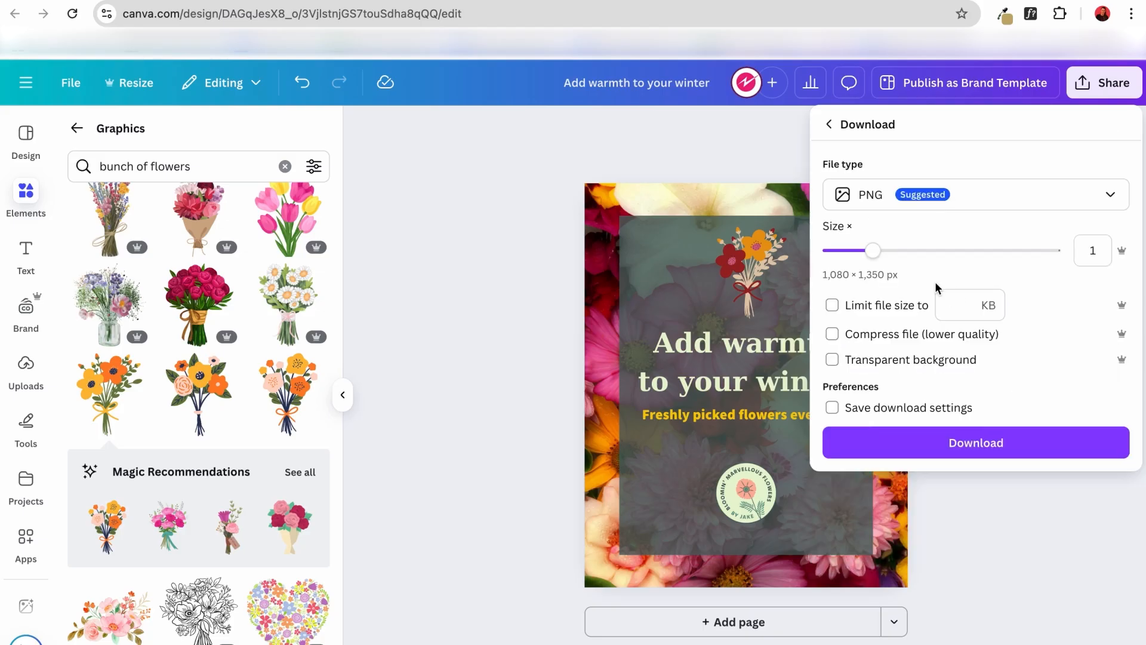
pyautogui.click(1024, 209)
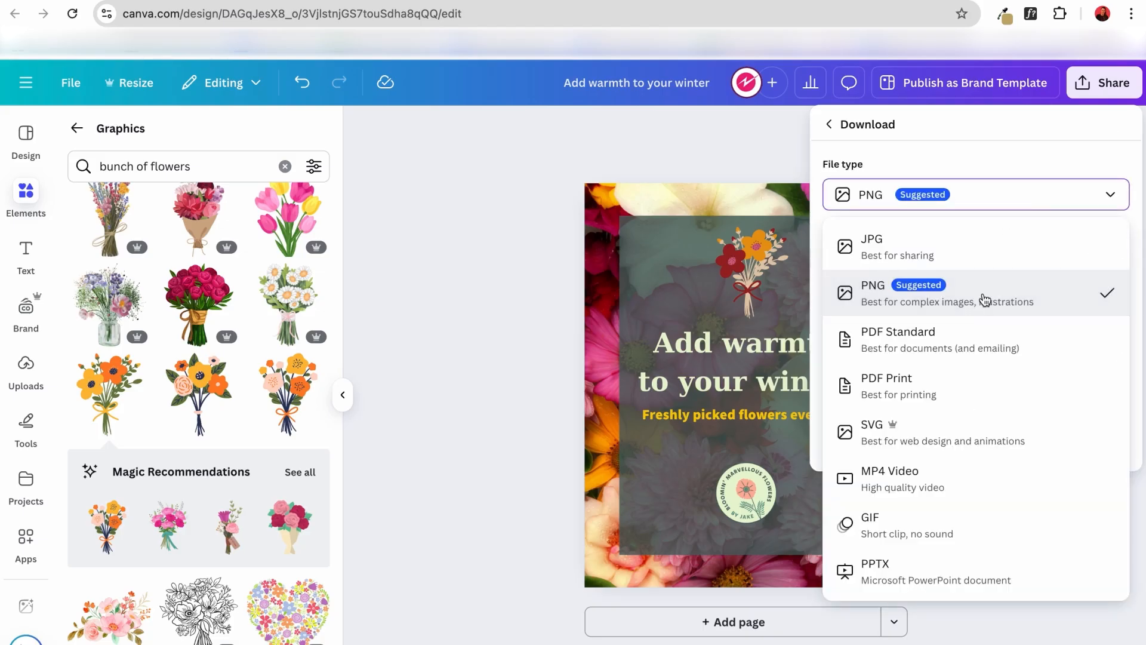
pyautogui.click(984, 299)
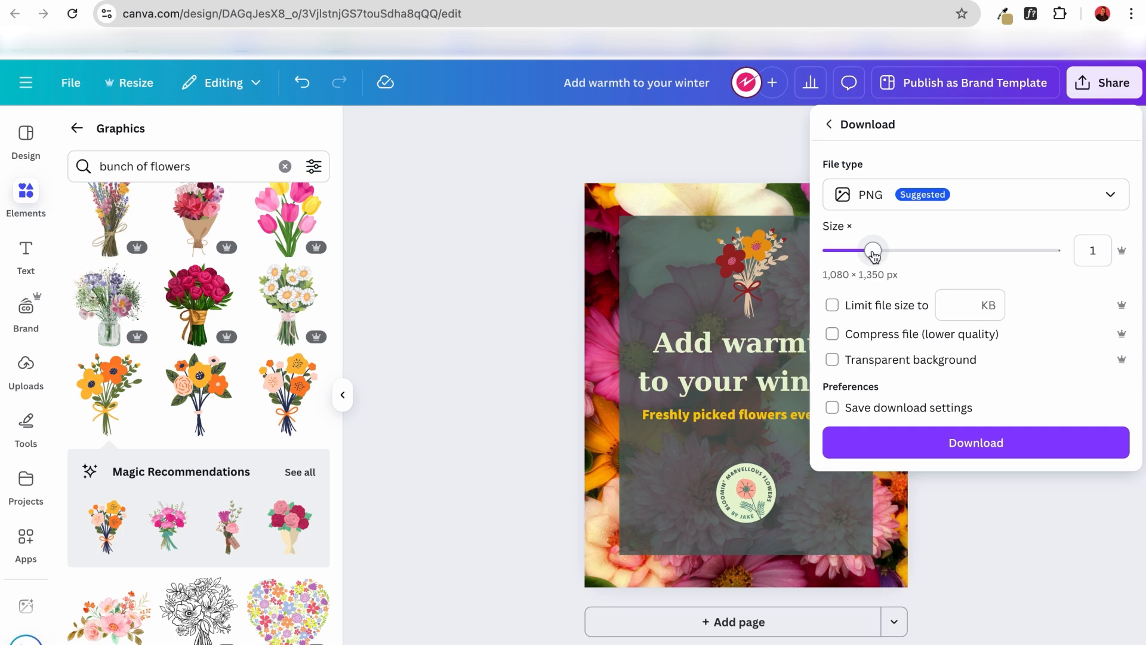
pyautogui.moveTo(879, 259); pyautogui.dragTo(1068, 264)
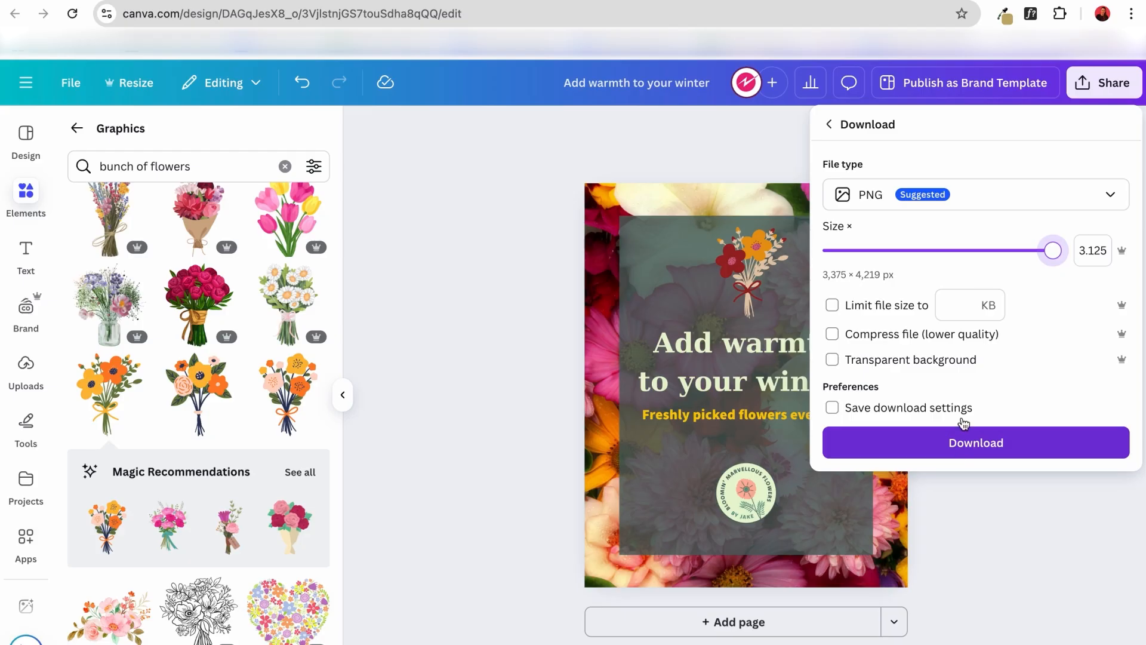
pyautogui.click(720, 157)
# Publish the design as a brand template shared with Electrify's Team and dismiss the sharing dialog.
pyautogui.click(977, 85)
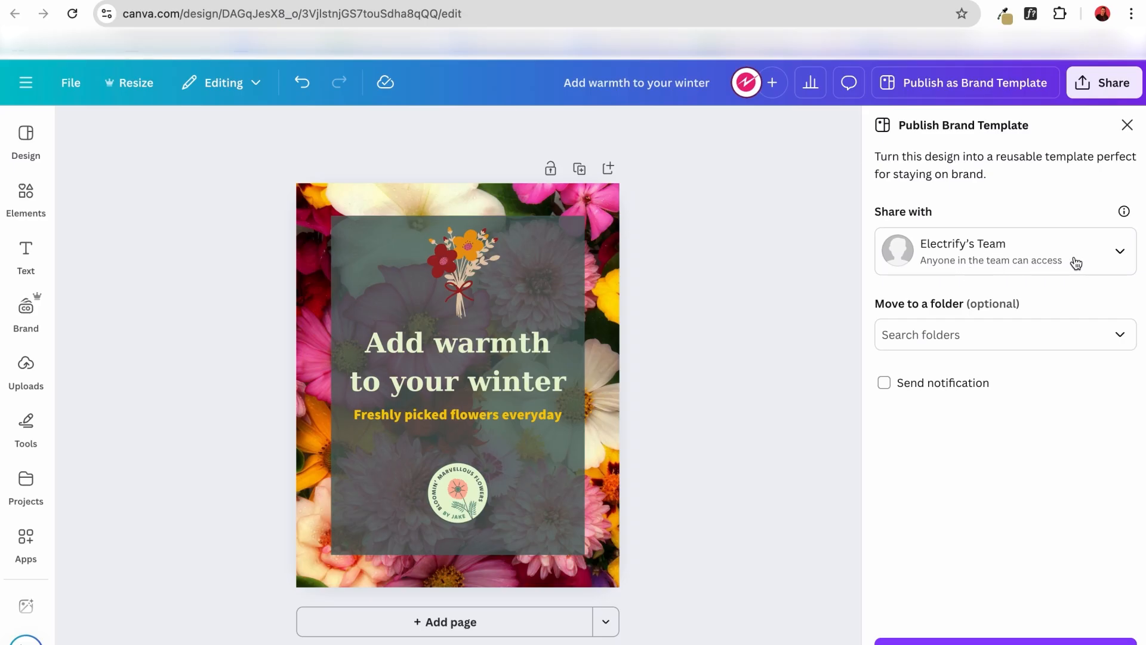
pyautogui.click(1092, 261)
pyautogui.click(1025, 477)
pyautogui.click(1005, 641)
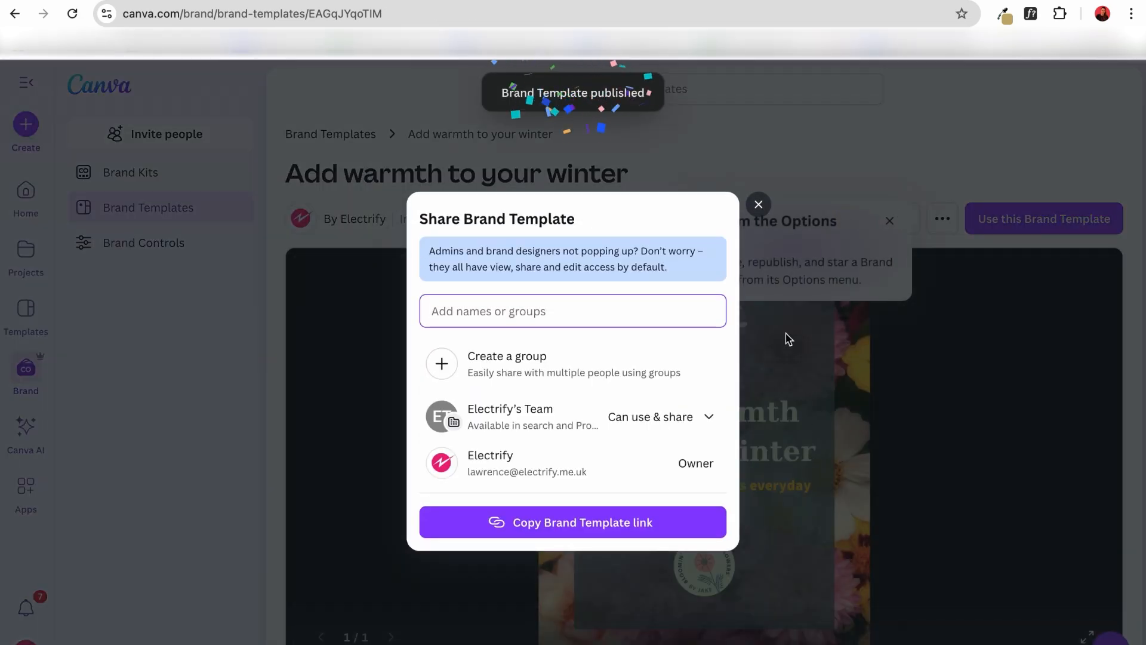
pyautogui.click(758, 204)
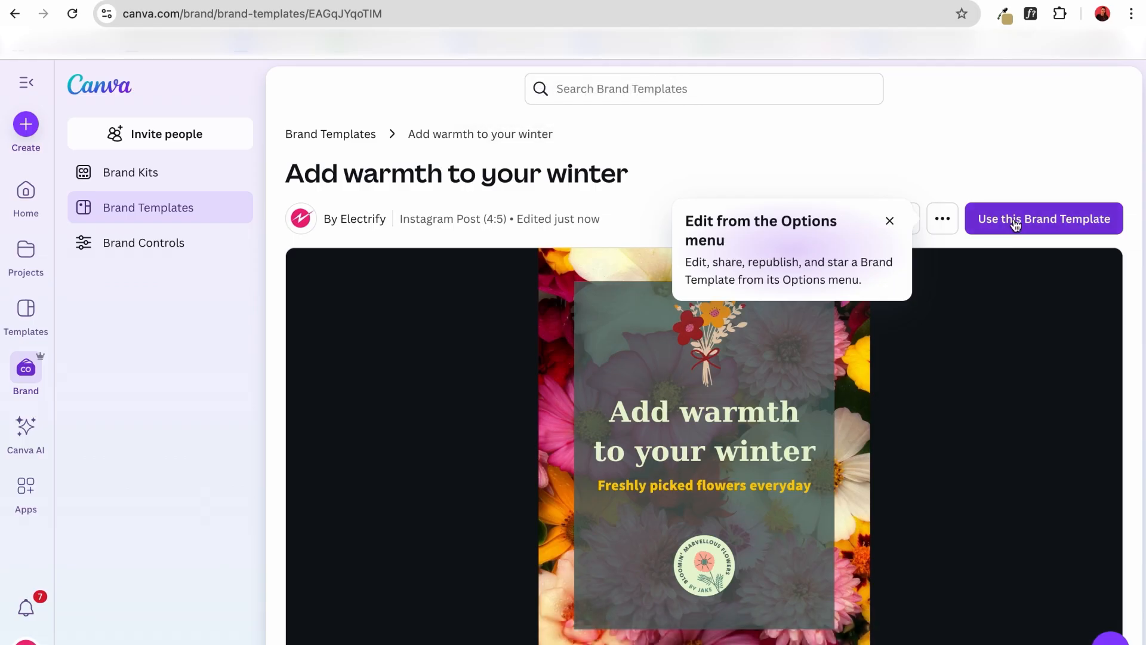
# Create a new design from the published brand template and replace its heading with "x y z".
pyautogui.click(1014, 219)
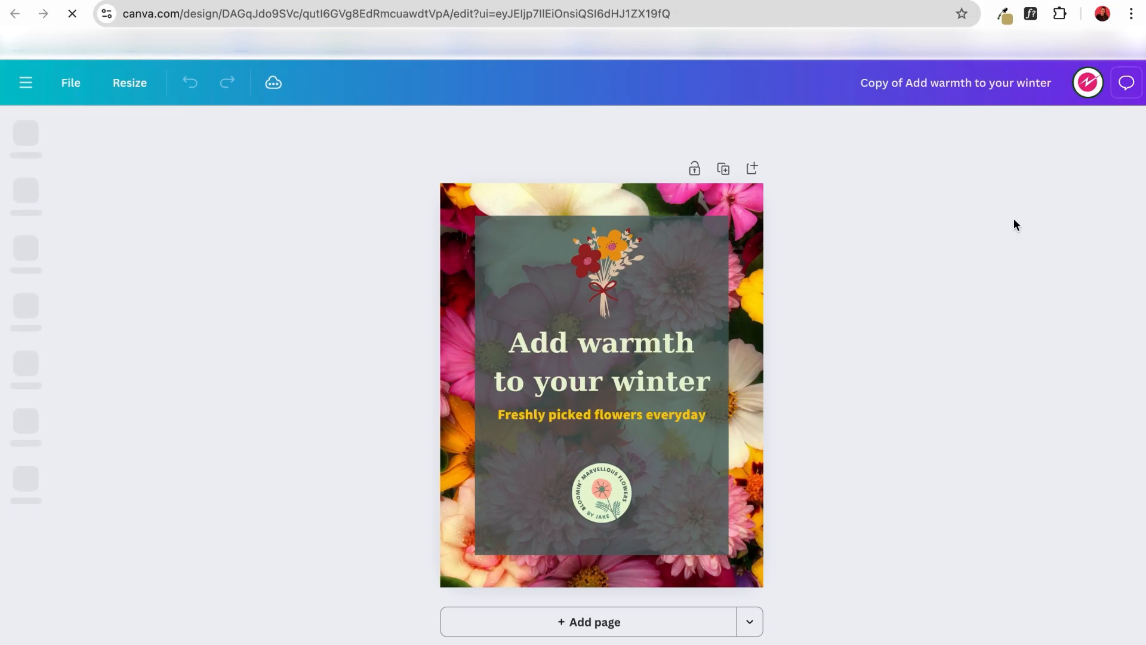
pyautogui.click(669, 387)
pyautogui.click(704, 387)
pyautogui.click(708, 384)
pyautogui.tripleClick(709, 384)
pyautogui.write('x y z')
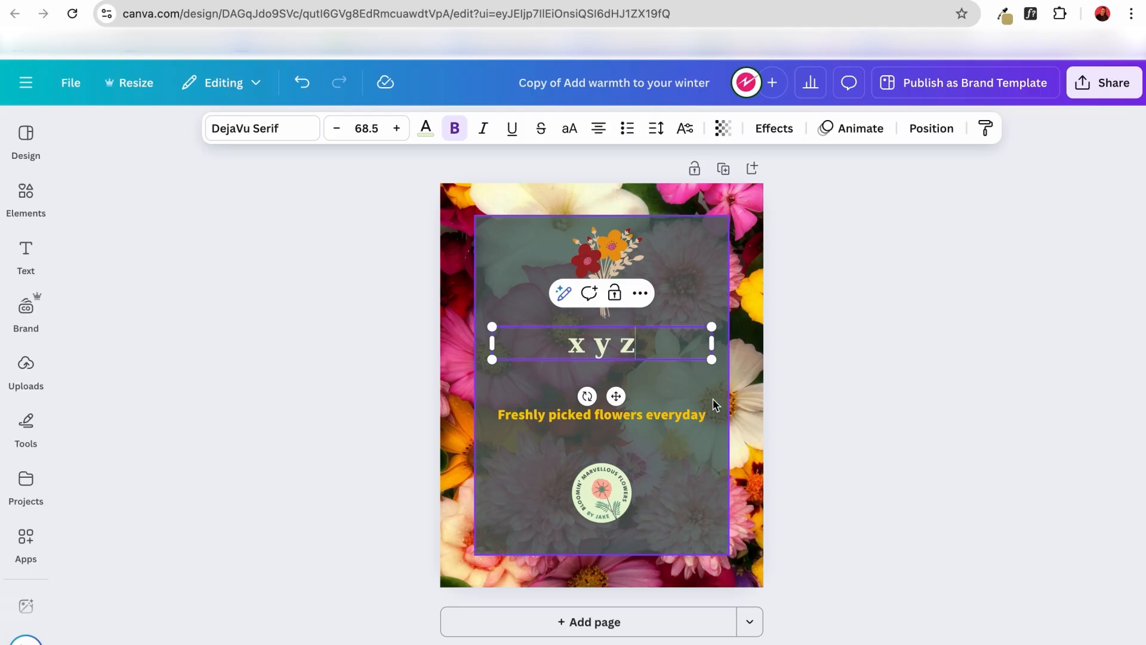
pyautogui.click(808, 363)
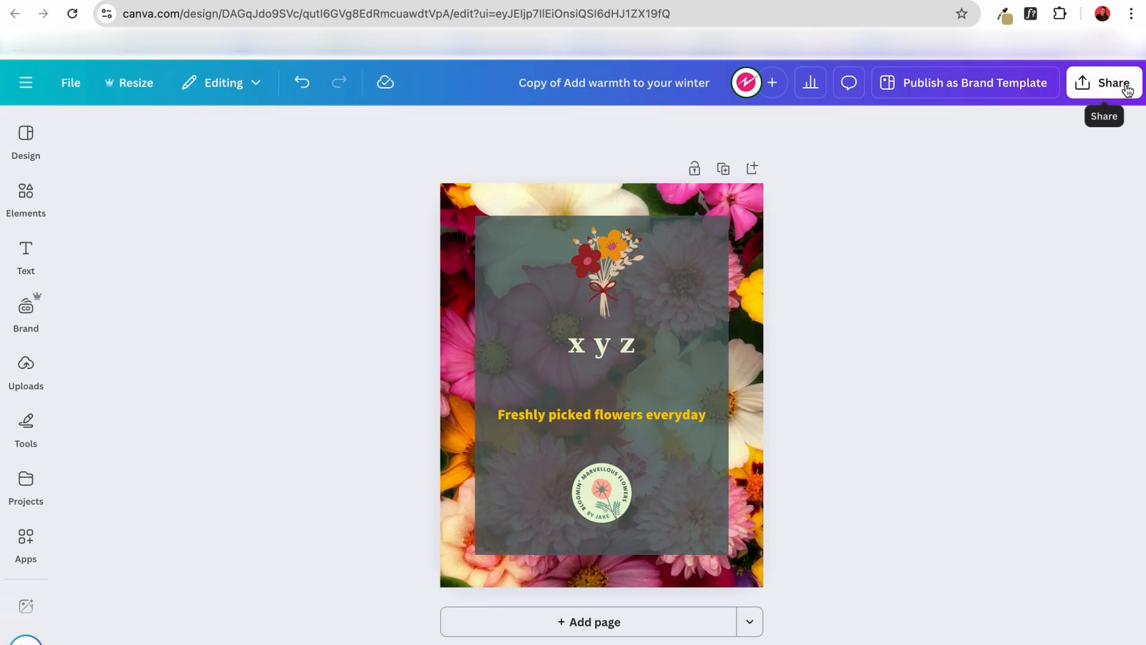
# Return to the home page and examine the options for the private "Add warmth to your winter" design among the recent designs.
pyautogui.click(32, 152)
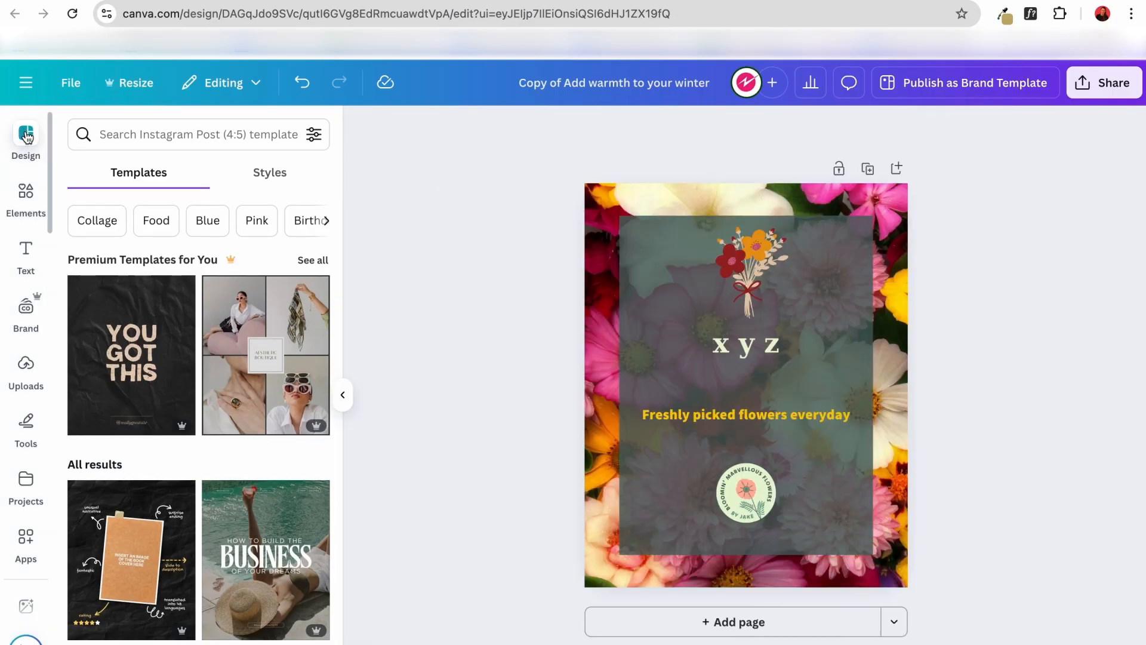
pyautogui.click(29, 85)
pyautogui.click(107, 89)
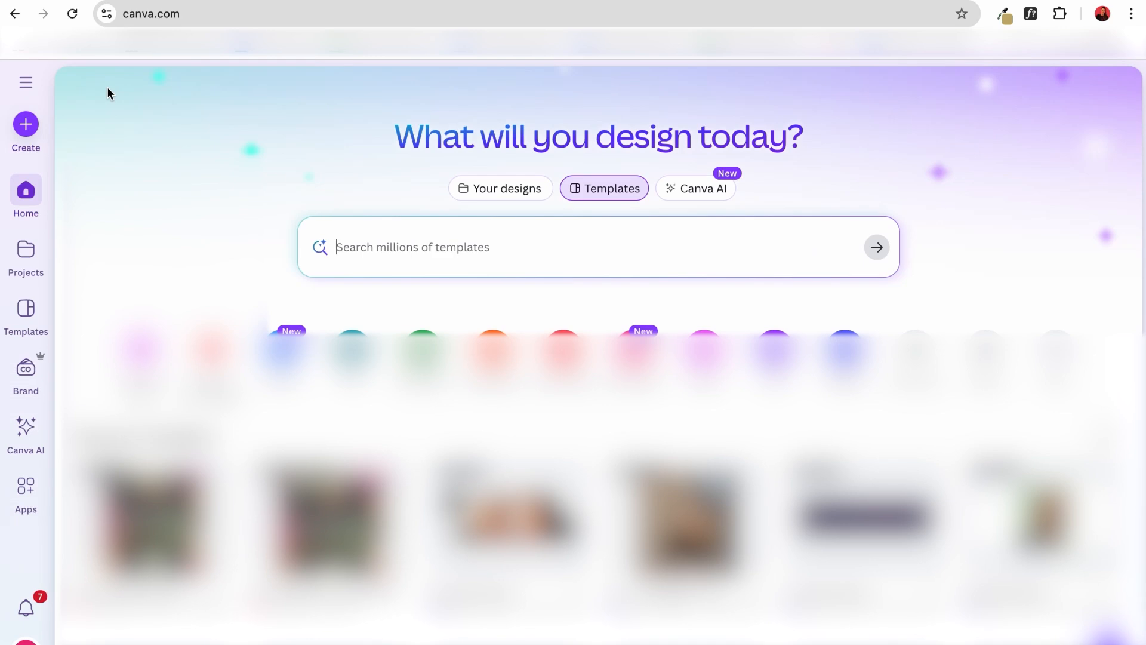
pyautogui.scroll(-1, 318, 156)
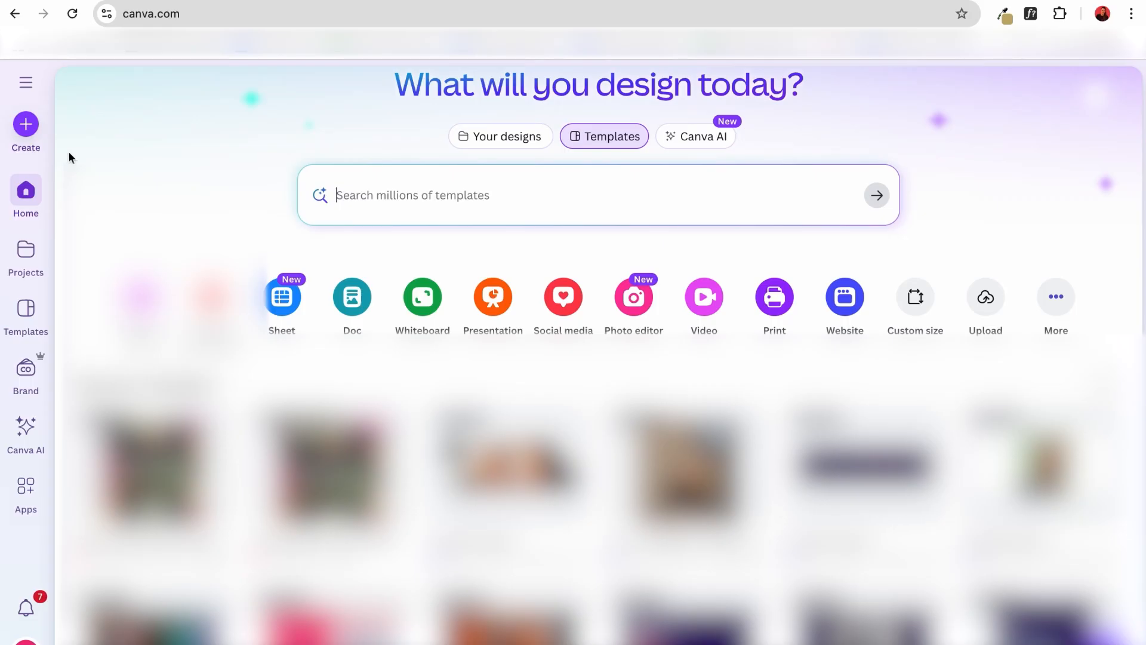
pyautogui.click(28, 85)
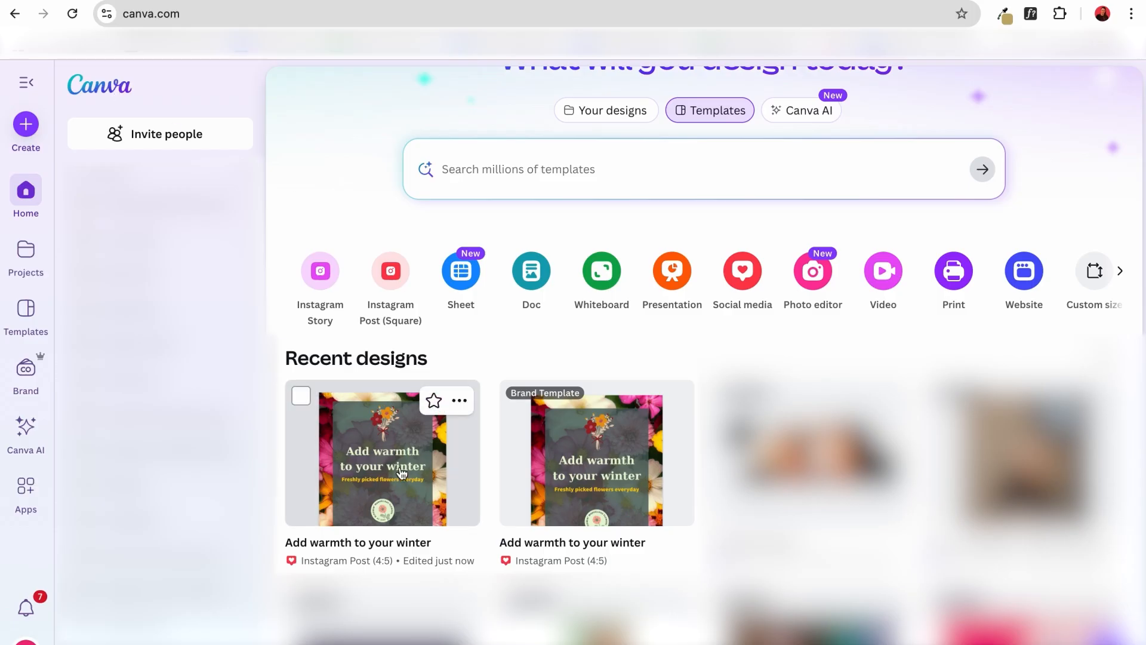
pyautogui.click(461, 403)
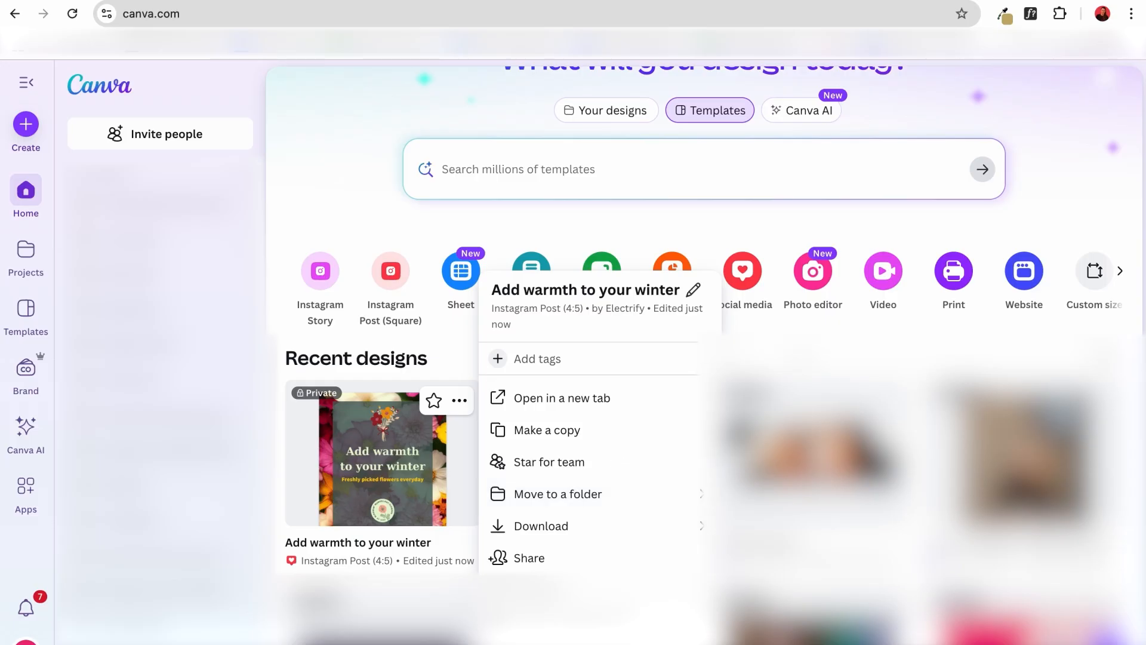
pyautogui.press('Escape')
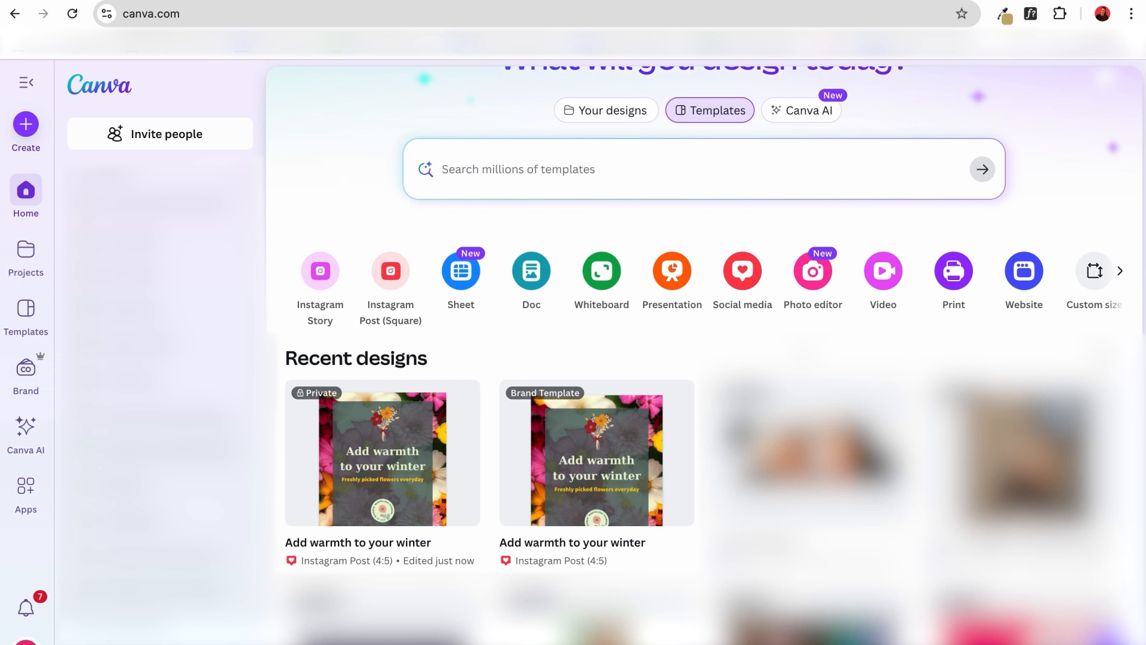